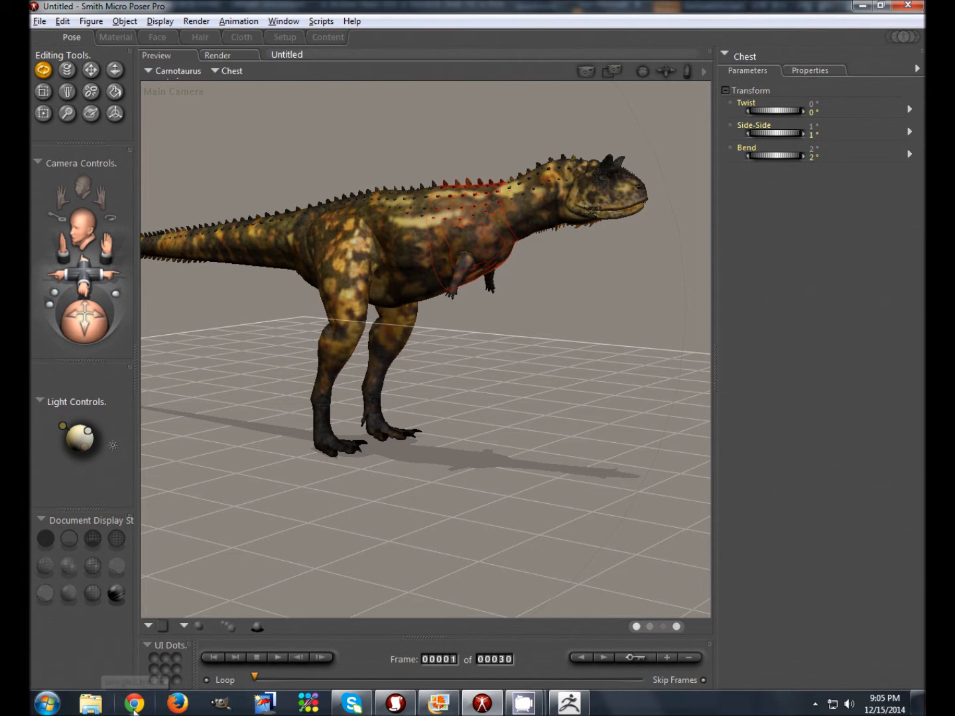
Step: Open Chrome from the taskbar onto a blank New Tab page over Poser Pro
{"action": "left_click", "coordinate": [133, 704]}
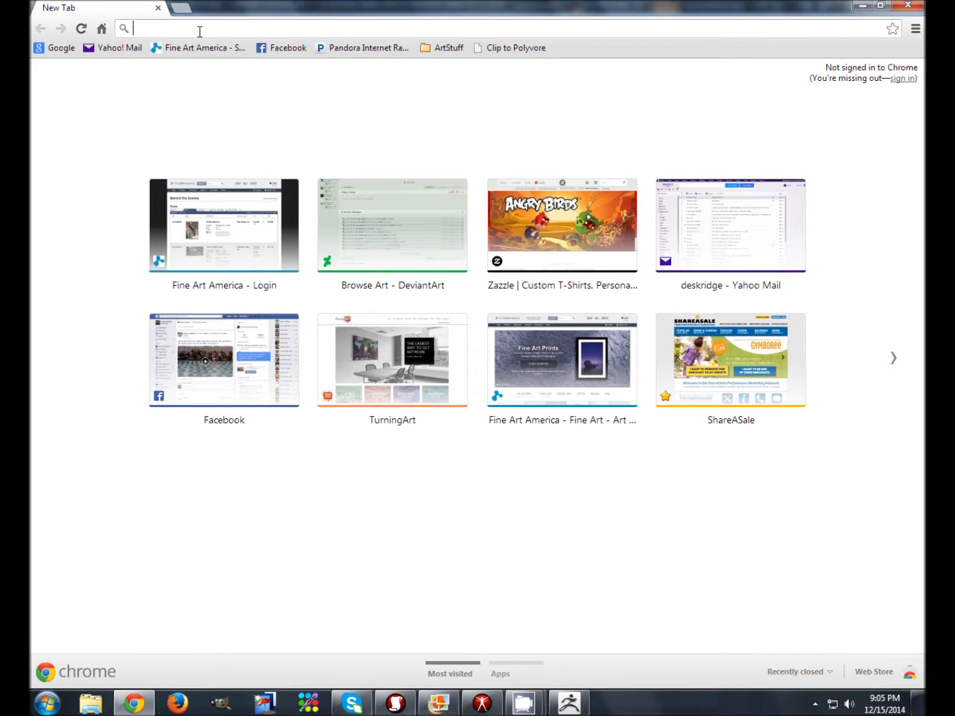
Step: Search Renderosity's marketplace for 'dinoraul', browse the vendor's dinosaur models, then close Chrome
{"action": "type", "text": "renderosity.com"}
{"action": "key", "text": "Return"}
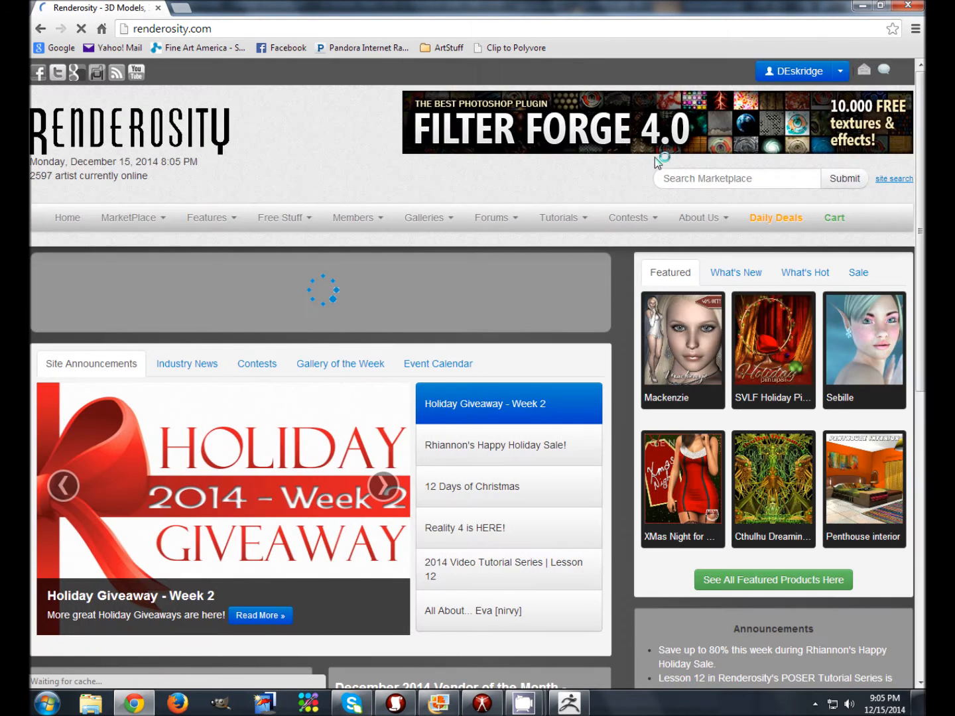
{"action": "left_click", "coordinate": [691, 184]}
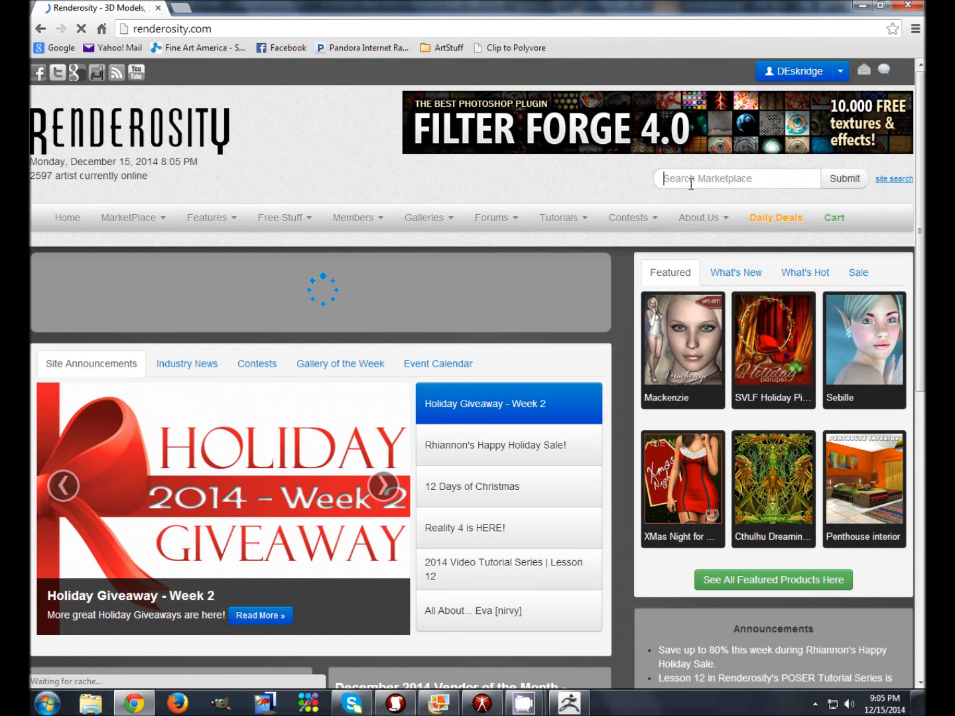
{"action": "type", "text": "dino"}
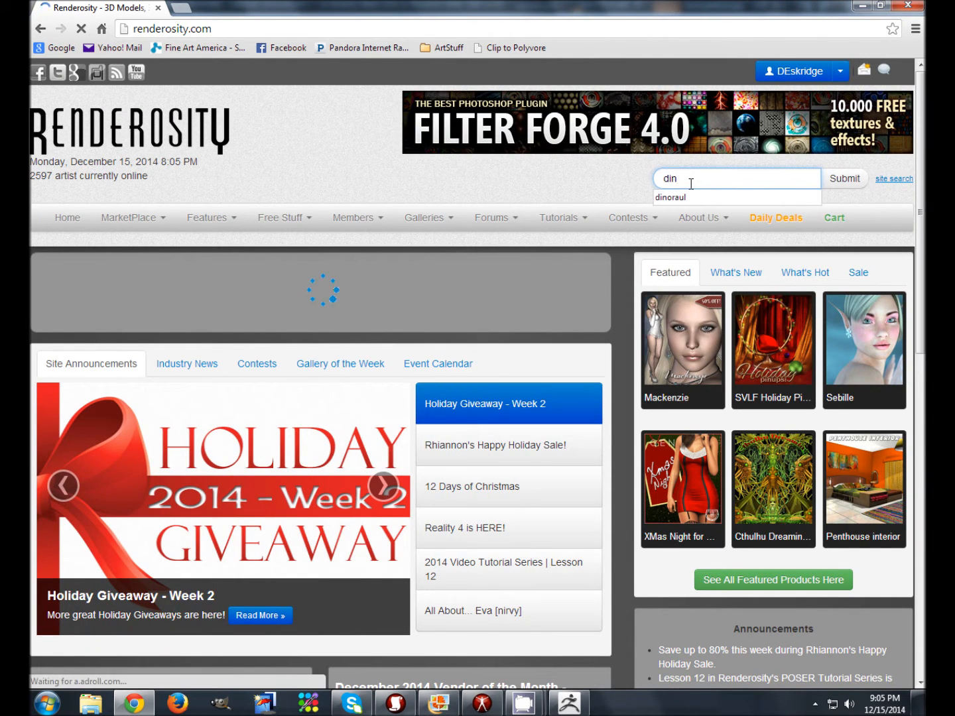
{"action": "type", "text": "raul"}
{"action": "key", "text": "Return"}
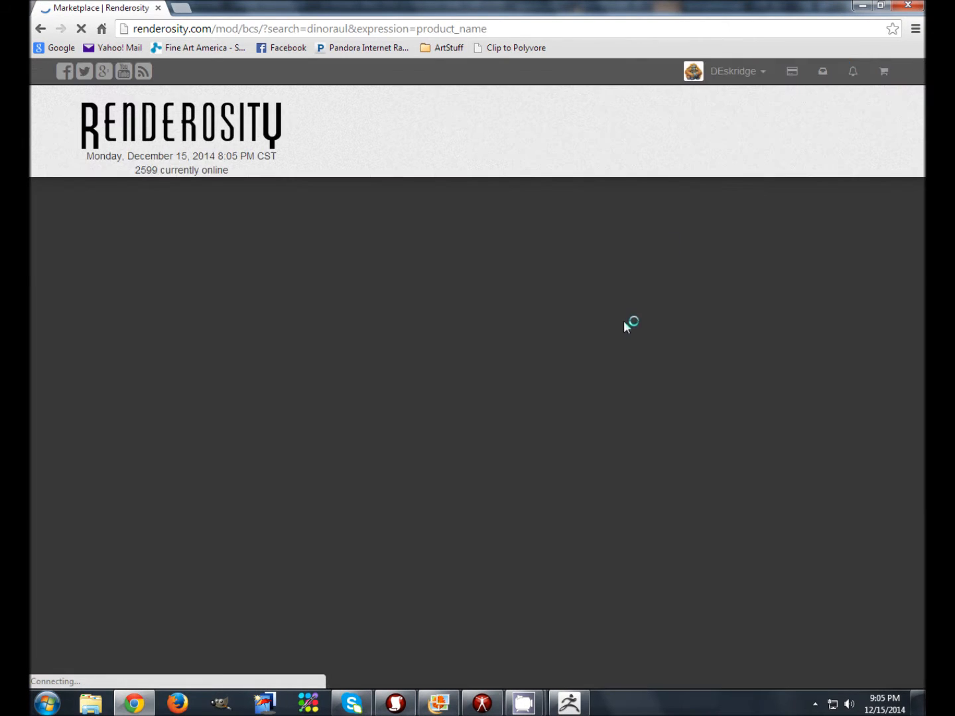
{"action": "scroll", "coordinate": [424, 486], "scroll_direction": "down", "scroll_amount": 10}
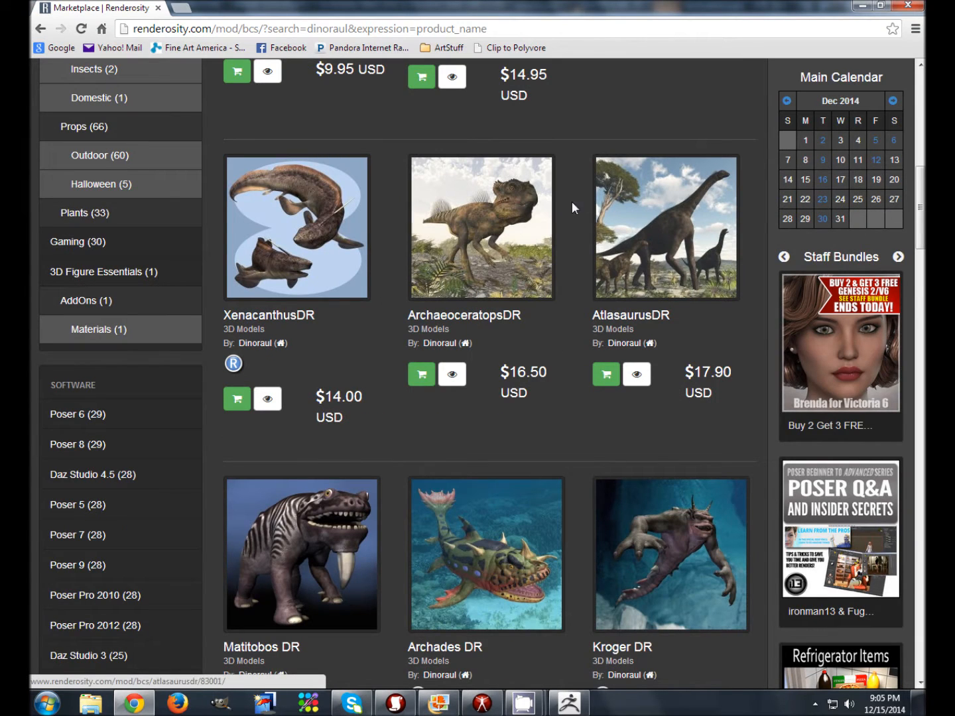
{"action": "left_click", "coordinate": [917, 5]}
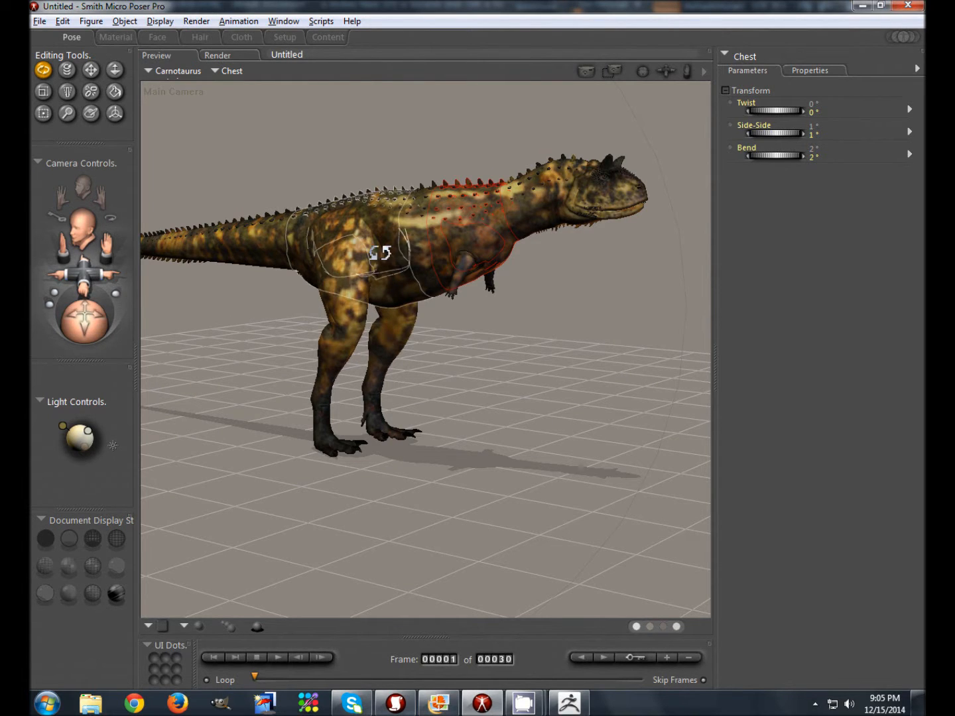
Step: Bend the Carnotaurus chest to Side-Side -3° and Bend 4°, lowering the head
{"action": "left_click_drag", "start_coordinate": [412, 243], "coordinate": [467, 249]}
{"action": "left_click", "coordinate": [467, 249]}
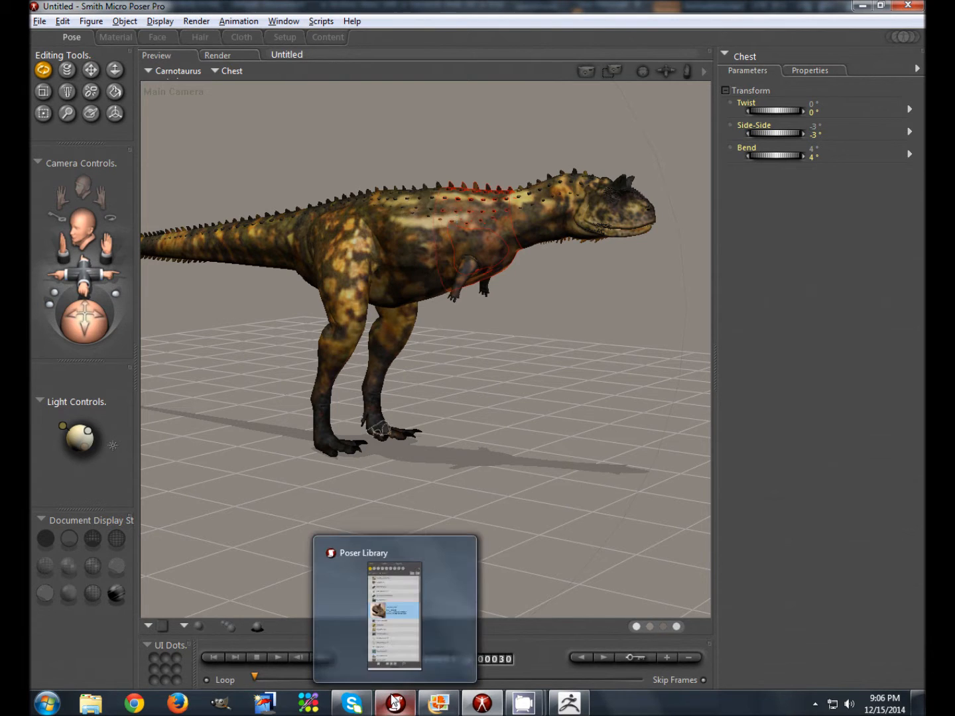
Step: View the CarnotaurusDR_C1.jpg texture map in Photo Gallery, then minimize it
{"action": "mouse_move", "coordinate": [436, 709]}
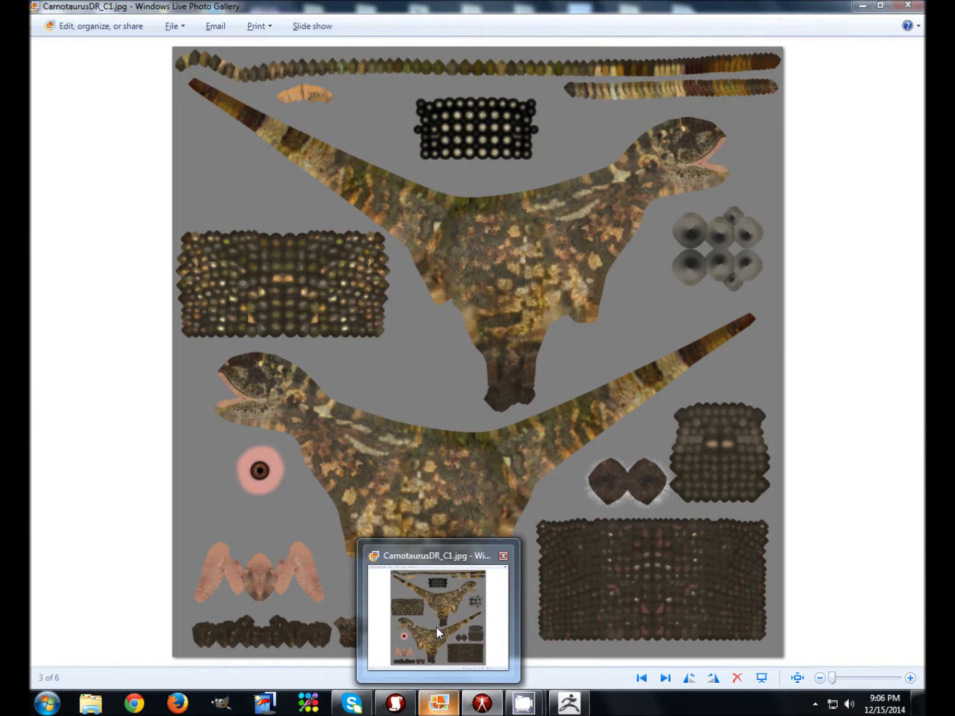
{"action": "left_click", "coordinate": [435, 626]}
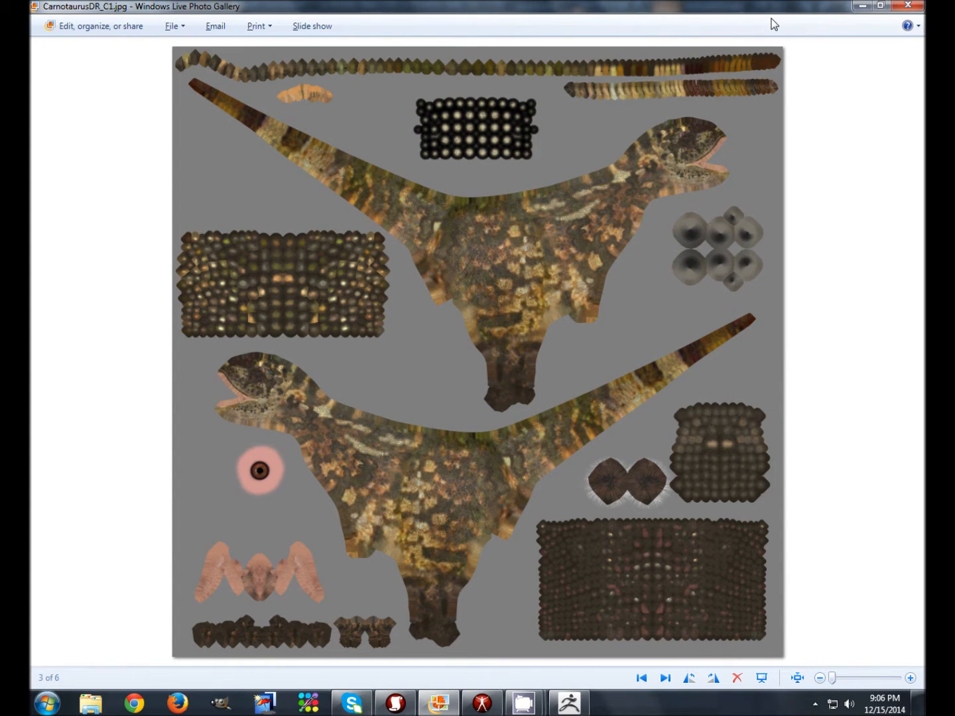
{"action": "left_click", "coordinate": [862, 7]}
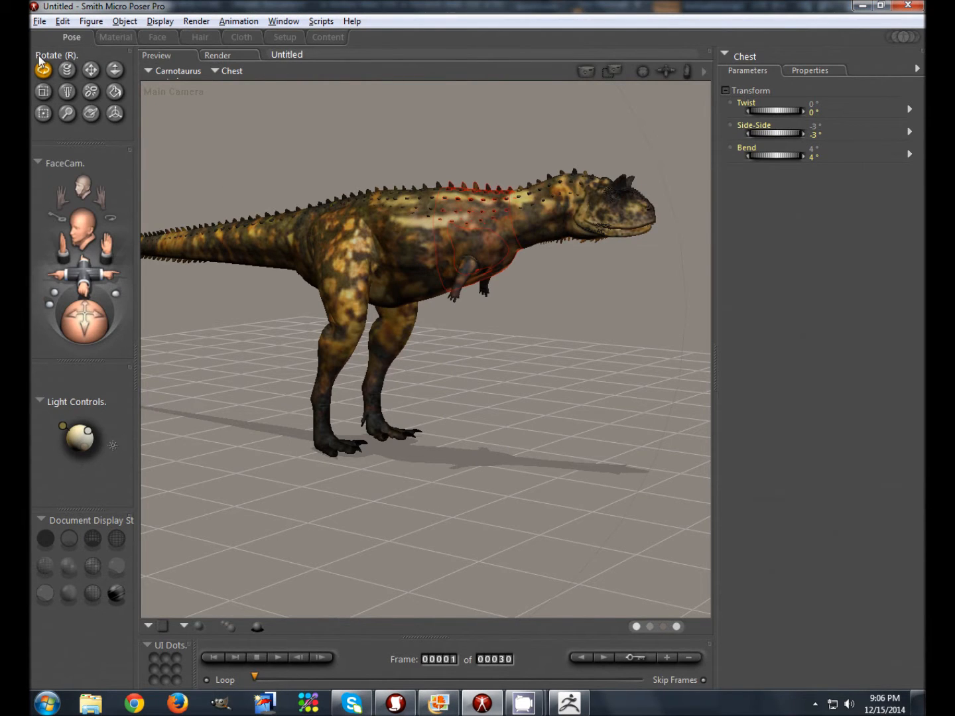
Step: Export the scene as a single-frame Wavefront OBJ with the GROUND object excluded
{"action": "left_click", "coordinate": [41, 22]}
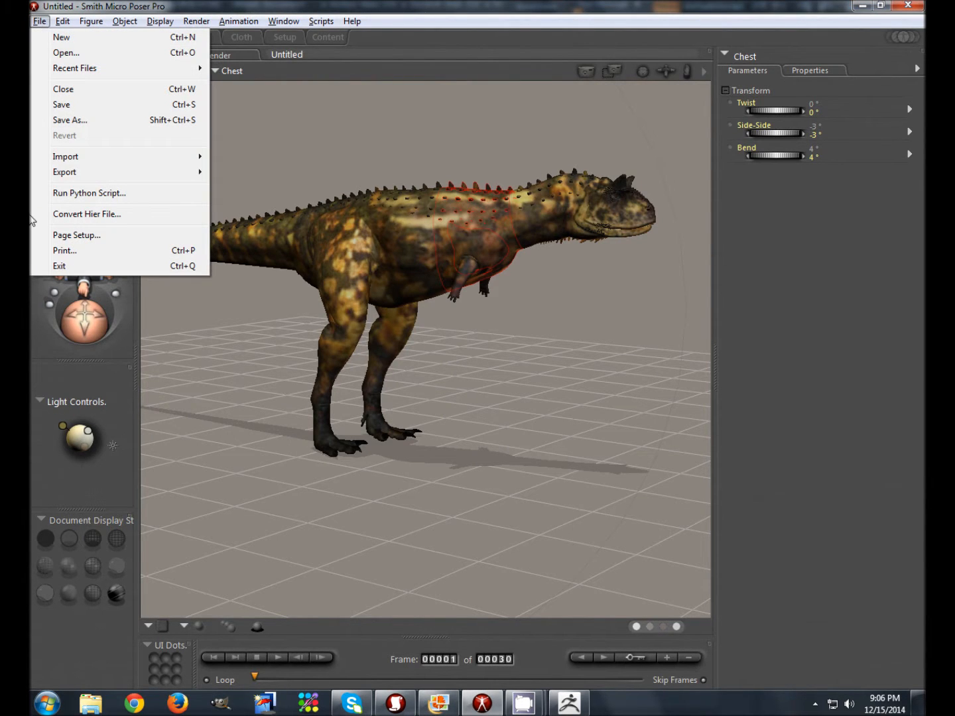
{"action": "mouse_move", "coordinate": [62, 173]}
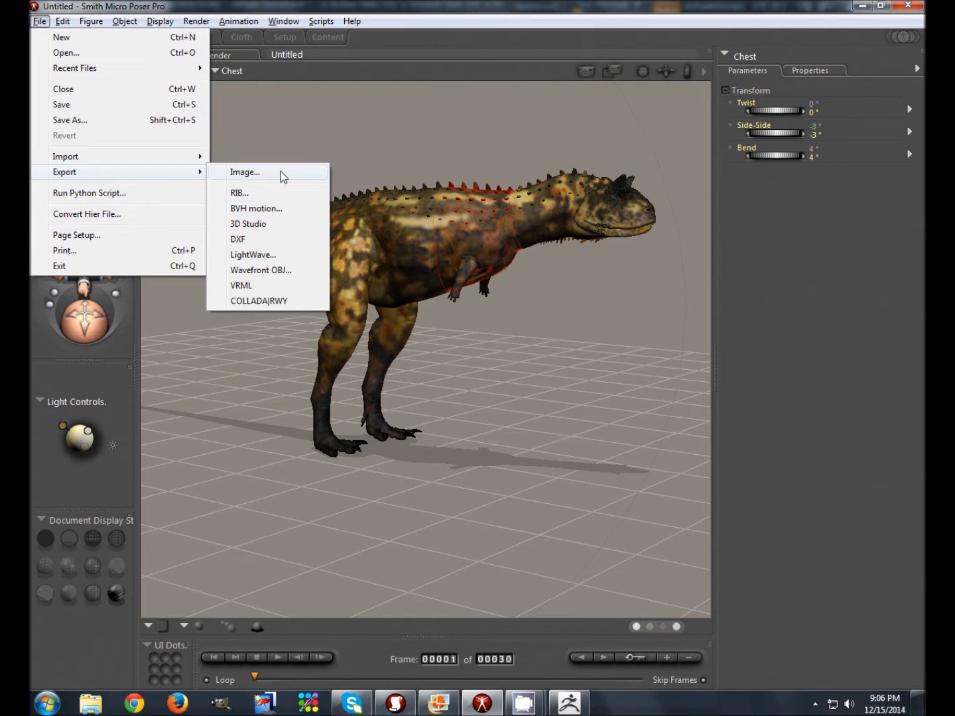
{"action": "left_click", "coordinate": [267, 271]}
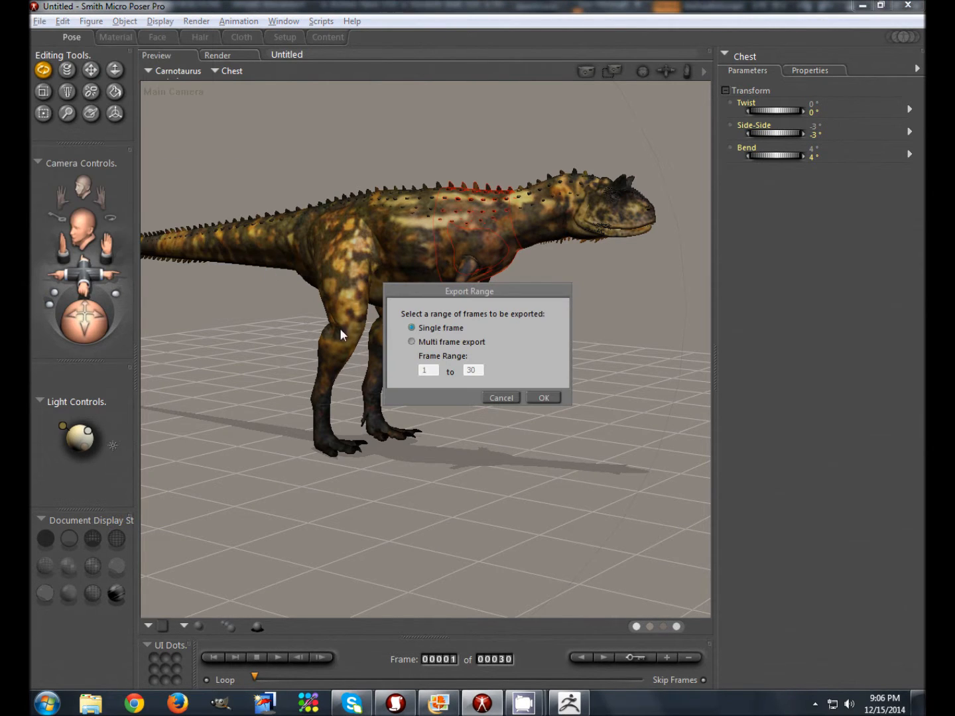
{"action": "left_click", "coordinate": [543, 399]}
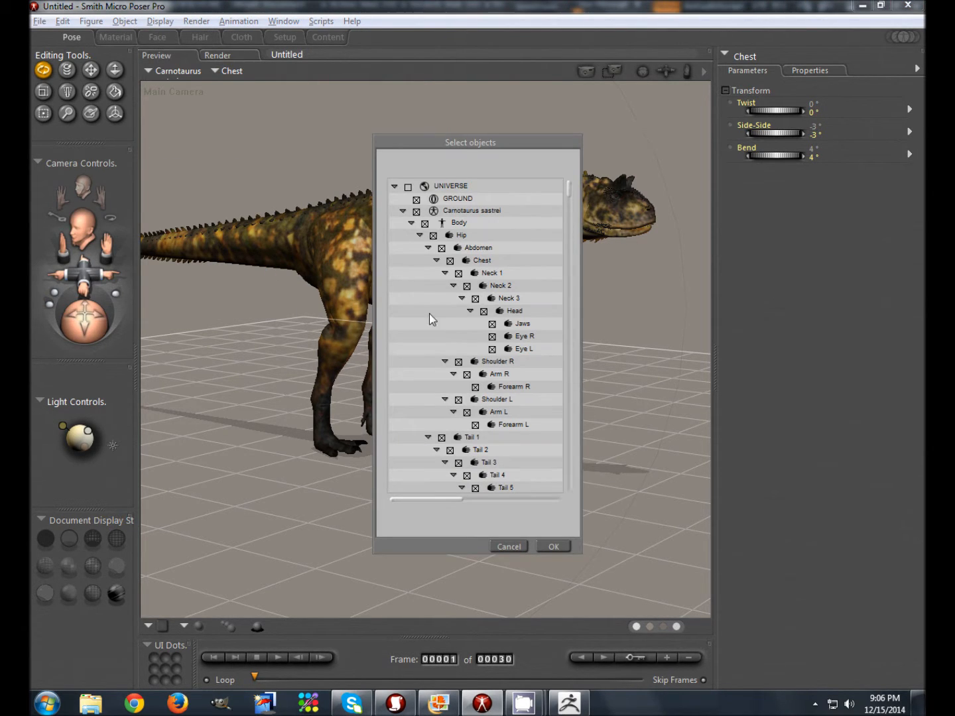
{"action": "left_click", "coordinate": [416, 200]}
{"action": "left_click", "coordinate": [403, 212]}
{"action": "left_click", "coordinate": [550, 546]}
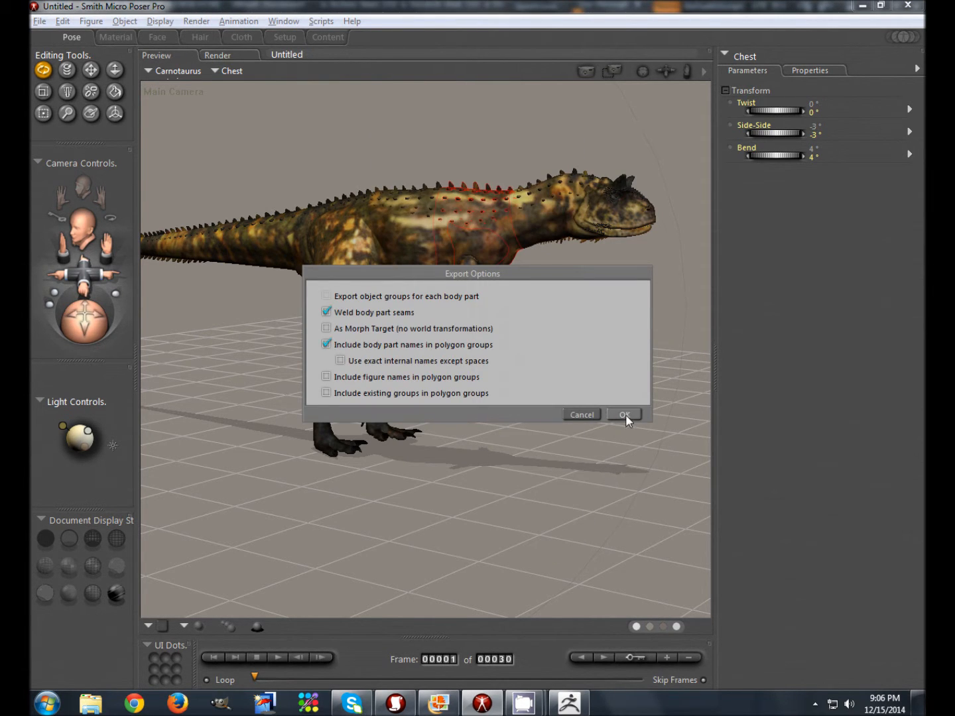
Step: Accept the export options and save over carno.obj on the Desktop
{"action": "left_click", "coordinate": [625, 415]}
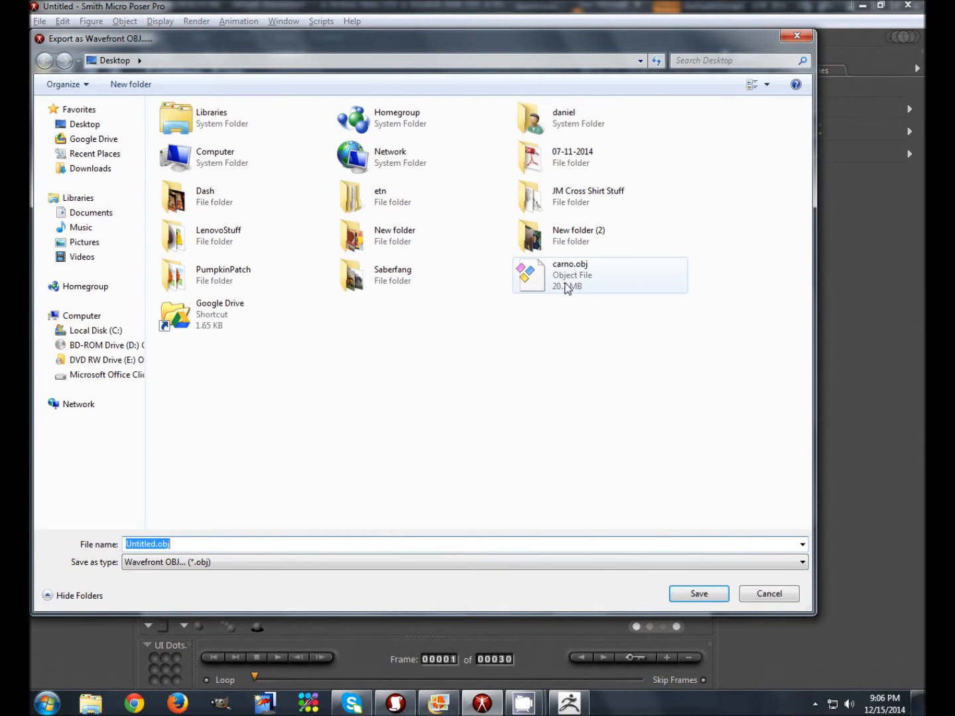
{"action": "left_click", "coordinate": [556, 278]}
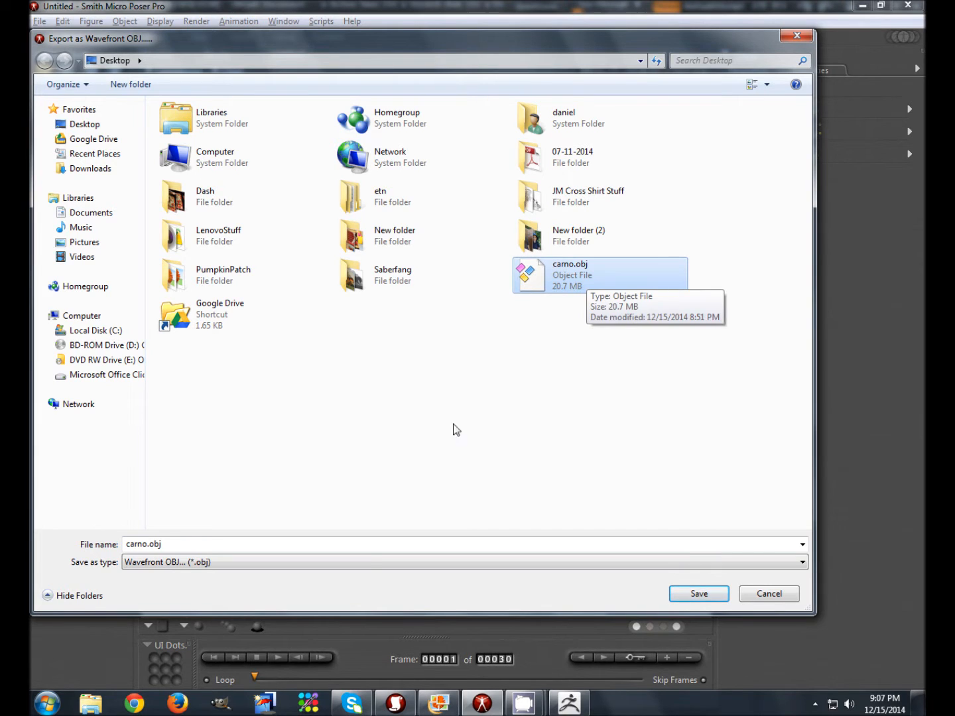
{"action": "left_click", "coordinate": [699, 594]}
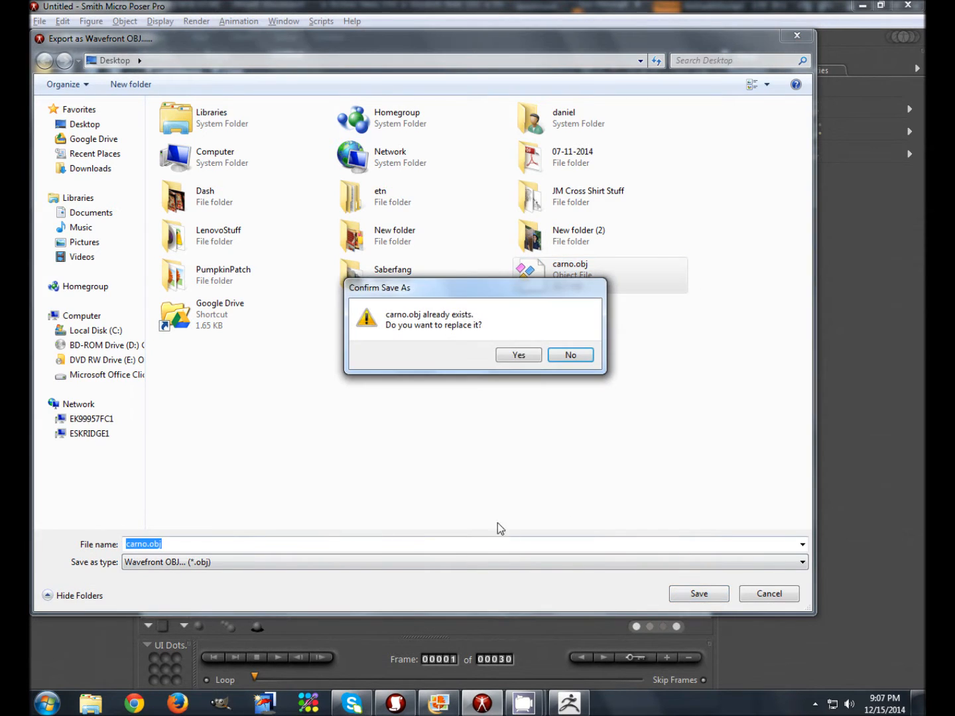
{"action": "left_click", "coordinate": [518, 355]}
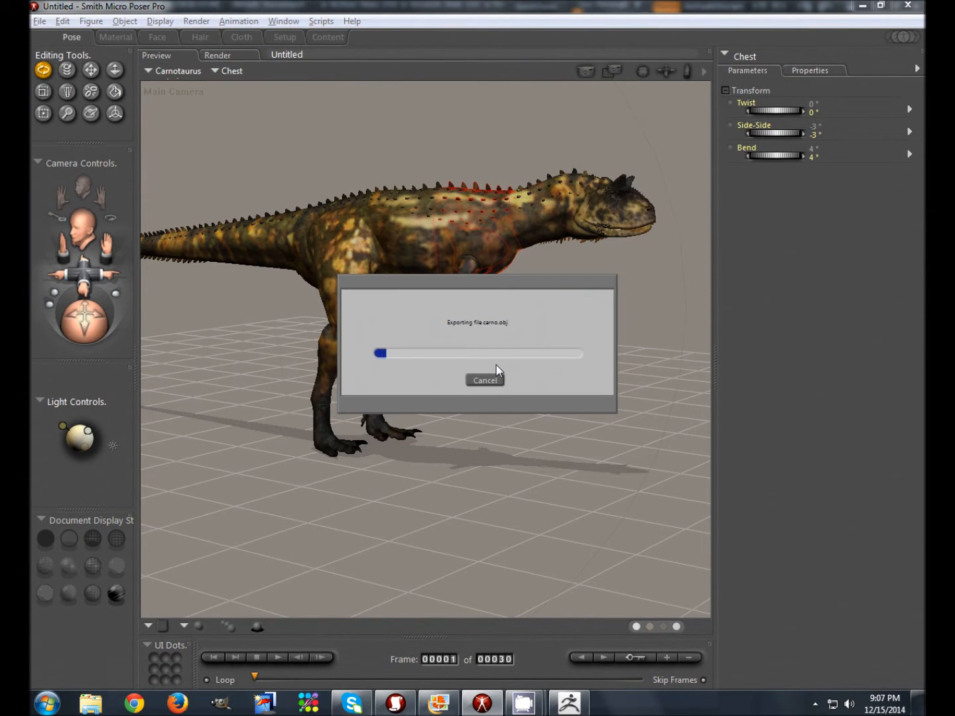
Step: Switch to ZBrush, close LightBox, enlarge the document, and start Tool > Import
{"action": "mouse_move", "coordinate": [566, 708]}
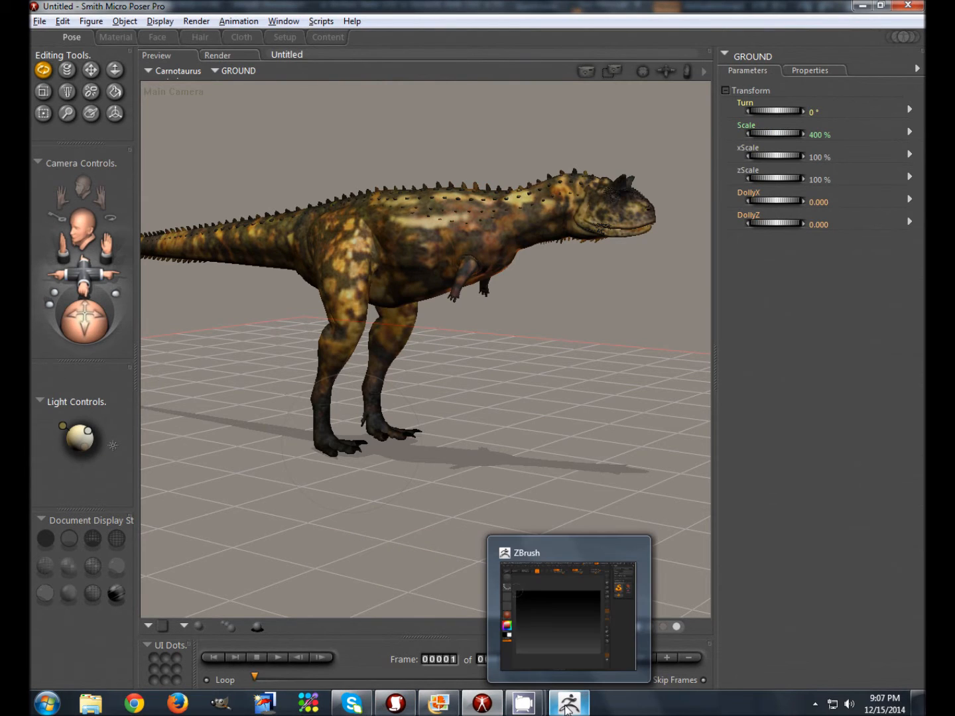
{"action": "left_click", "coordinate": [567, 704]}
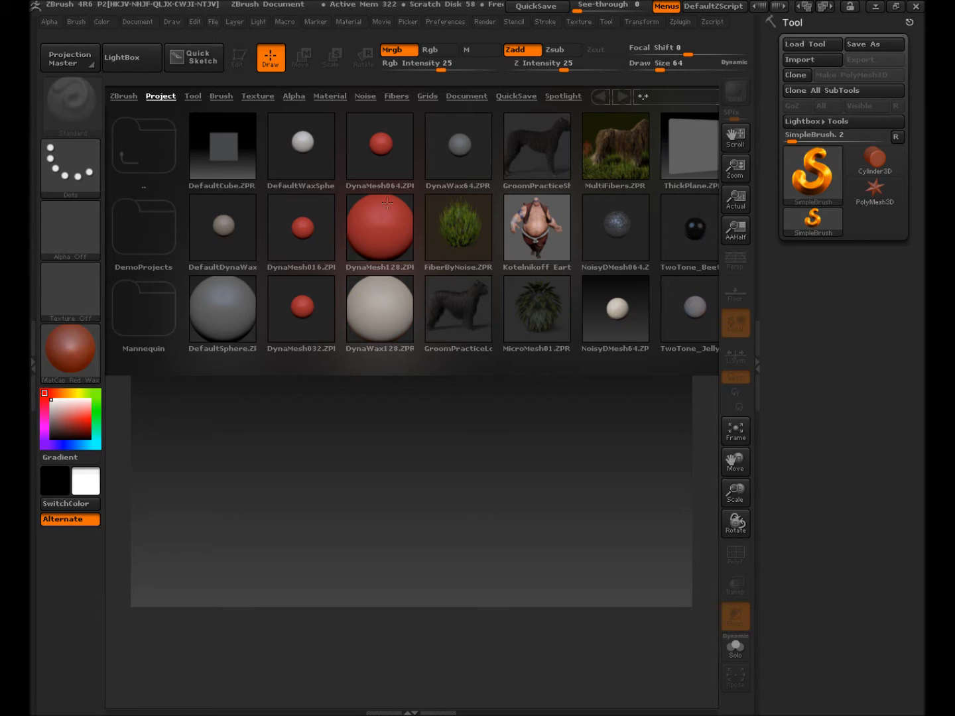
{"action": "left_click", "coordinate": [128, 63]}
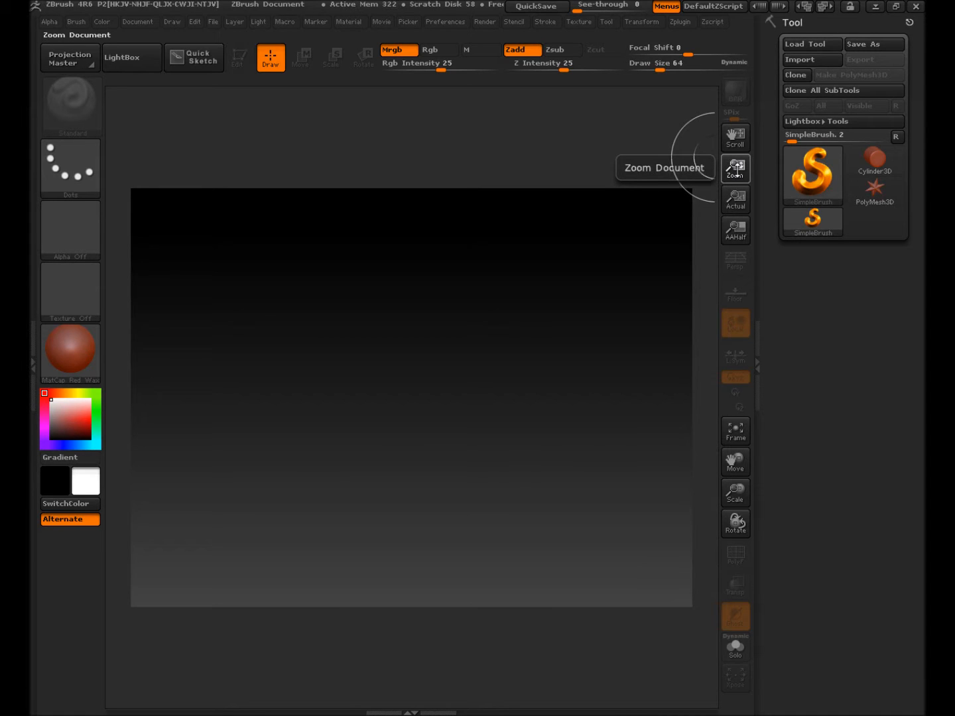
{"action": "left_click_drag", "start_coordinate": [737, 170], "coordinate": [743, 203]}
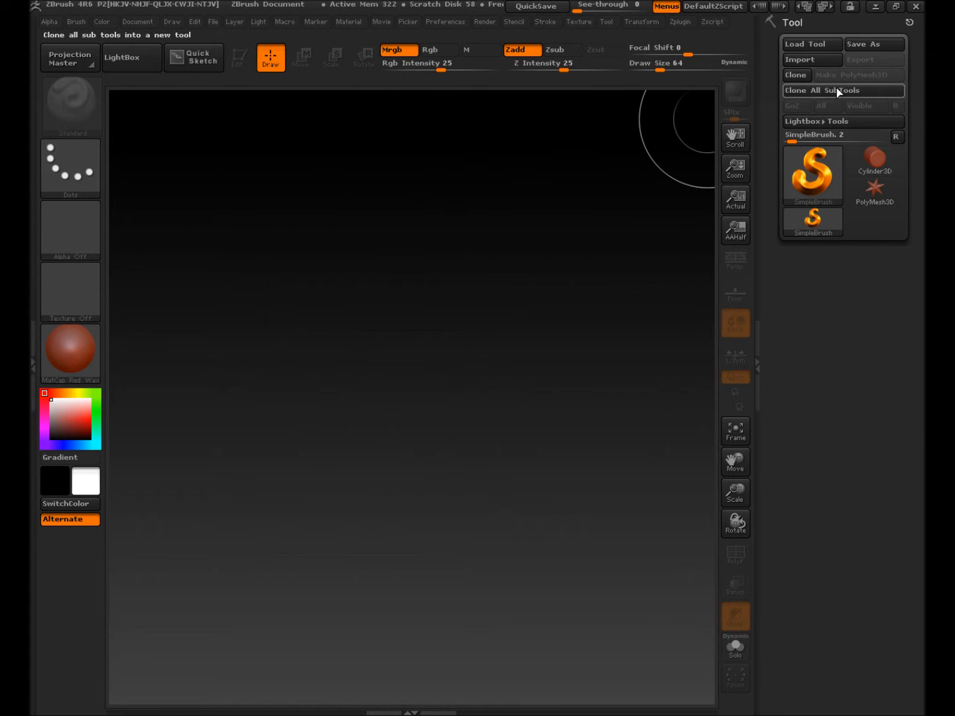
{"action": "left_click", "coordinate": [811, 61]}
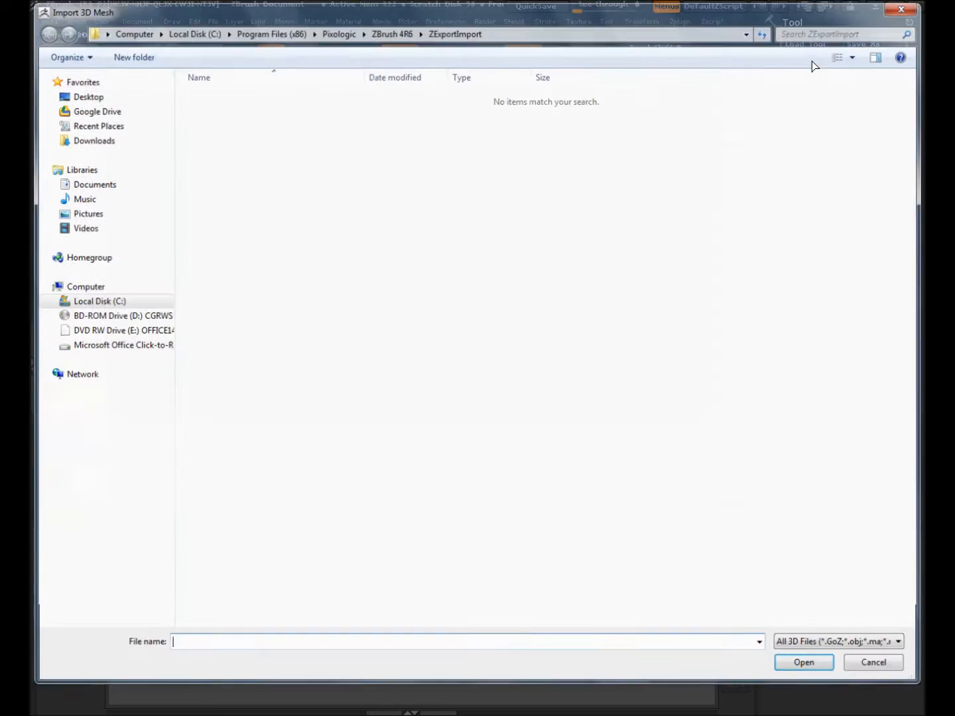
Step: Import carno.obj from the Desktop keeping unused vertices; verify the 98910-poly, 62-group tool
{"action": "left_click", "coordinate": [85, 96]}
{"action": "double_click", "coordinate": [598, 208]}
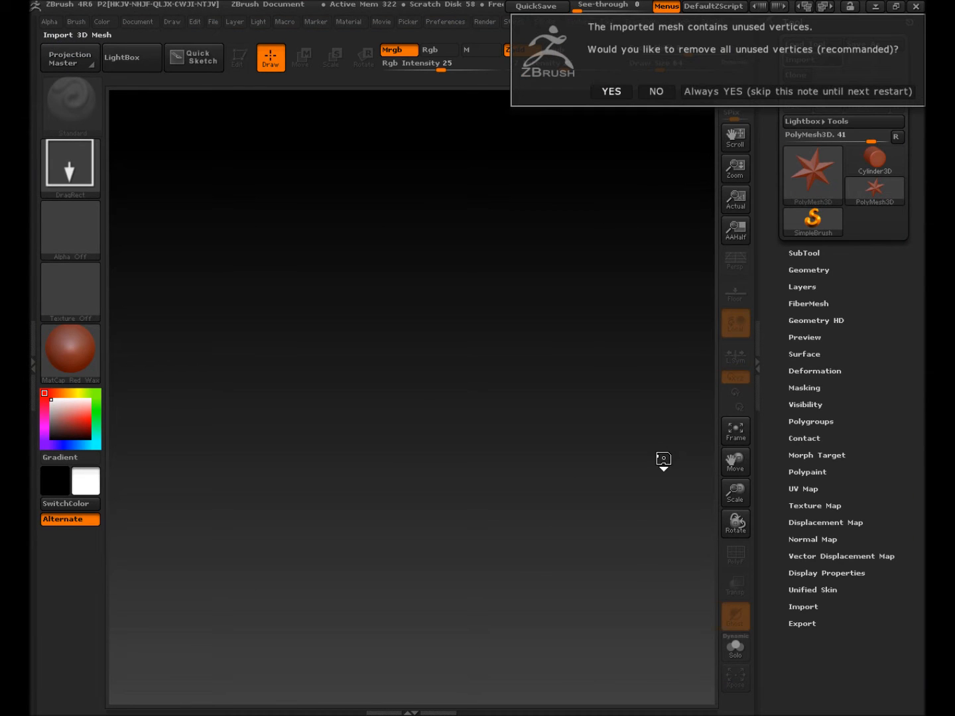
{"action": "left_click", "coordinate": [657, 92]}
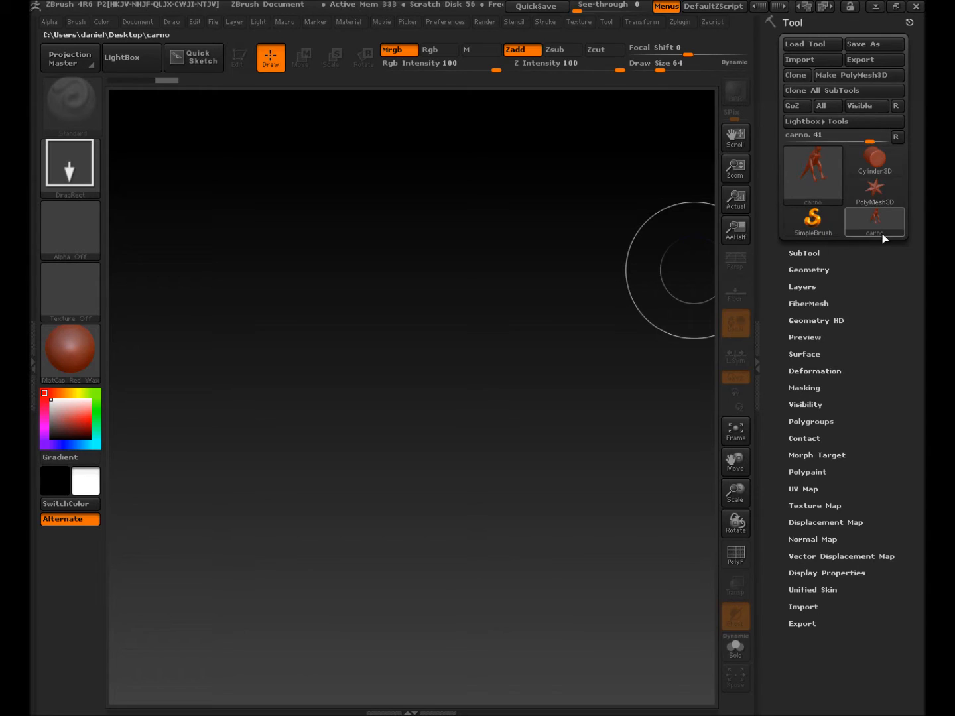
{"action": "left_click", "coordinate": [815, 172]}
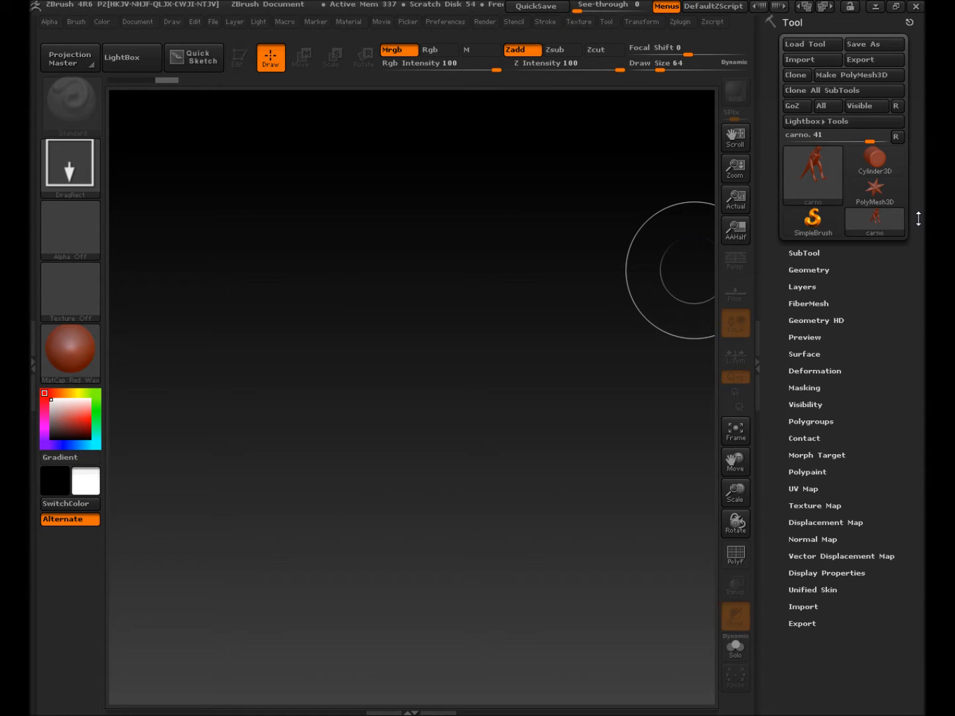
{"action": "mouse_move", "coordinate": [816, 188]}
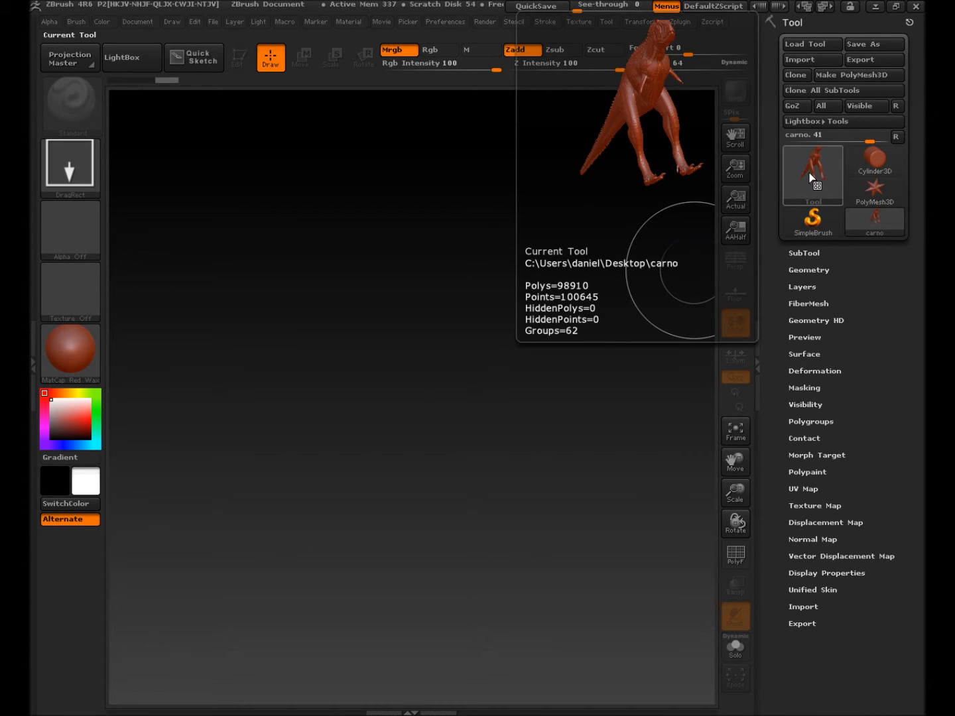
Step: Draw the carno tool onto the canvas in Edit mode, then add several extra copies
{"action": "left_click", "coordinate": [820, 181]}
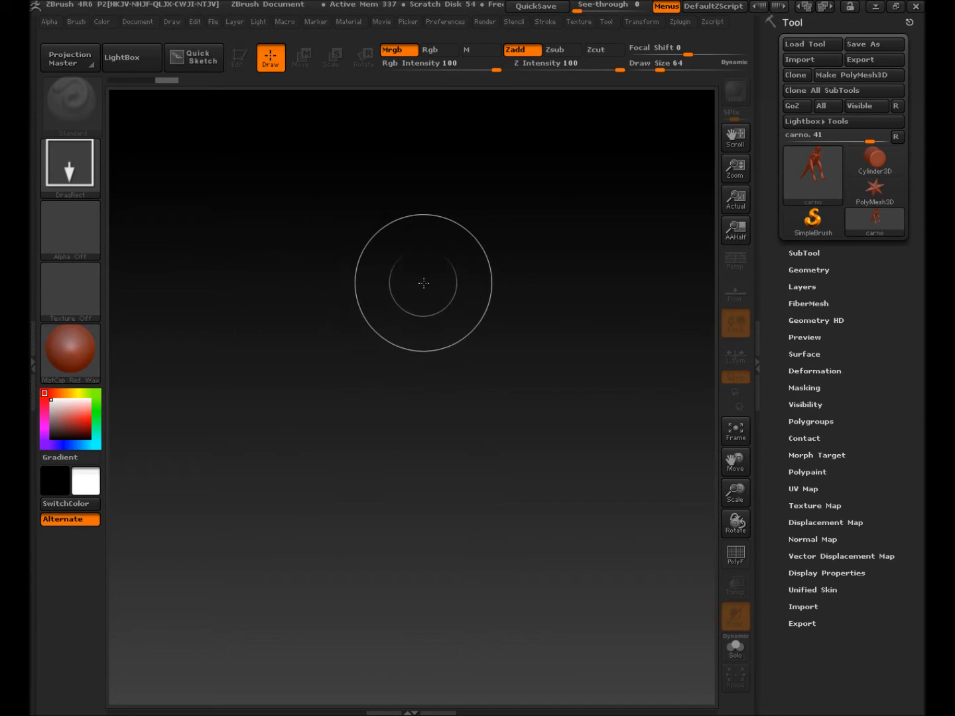
{"action": "mouse_move", "coordinate": [405, 278]}
{"action": "left_mouse_down"}
{"action": "mouse_move", "coordinate": [432, 438]}
{"action": "mouse_move", "coordinate": [431, 703]}
{"action": "mouse_move", "coordinate": [410, 708]}
{"action": "left_mouse_up"}
{"action": "key", "text": "t"}
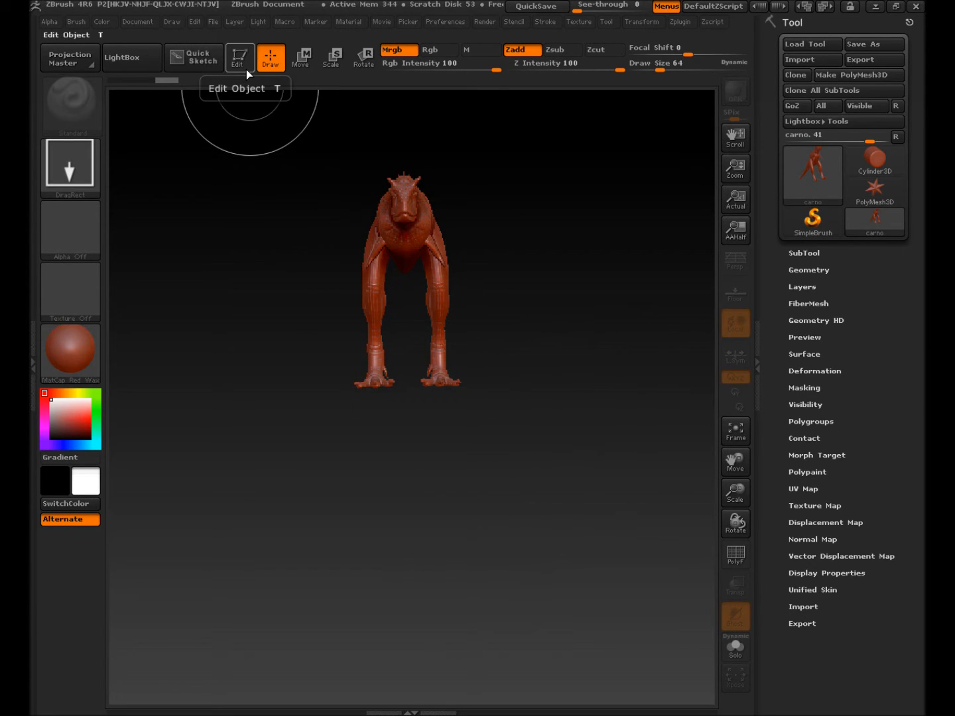
{"action": "left_click_drag", "start_coordinate": [548, 342], "coordinate": [485, 674]}
{"action": "mouse_move", "coordinate": [292, 317]}
{"action": "left_mouse_down"}
{"action": "mouse_move", "coordinate": [346, 571]}
{"action": "mouse_move", "coordinate": [321, 667]}
{"action": "left_mouse_up"}
{"action": "left_click_drag", "start_coordinate": [342, 498], "coordinate": [388, 636]}
{"action": "left_click_drag", "start_coordinate": [432, 695], "coordinate": [429, 683]}
{"action": "left_click_drag", "start_coordinate": [438, 438], "coordinate": [420, 671]}
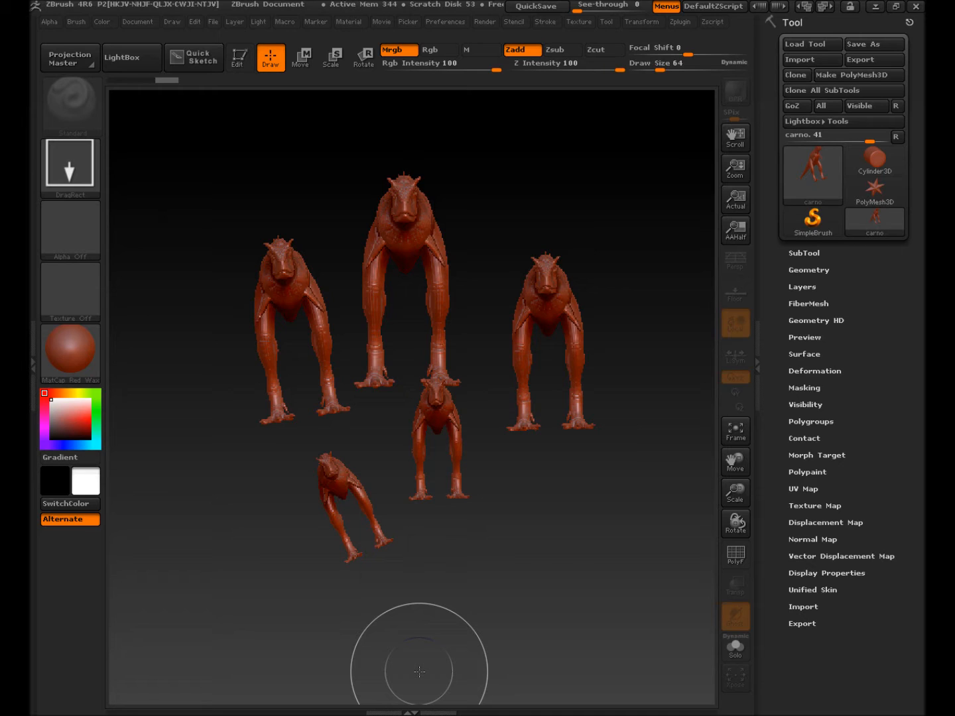
Step: Clear the canvas with Ctrl+N, draw one fresh carnotaurus, frame it and enable Edit
{"action": "key", "text": "ctrl+n"}
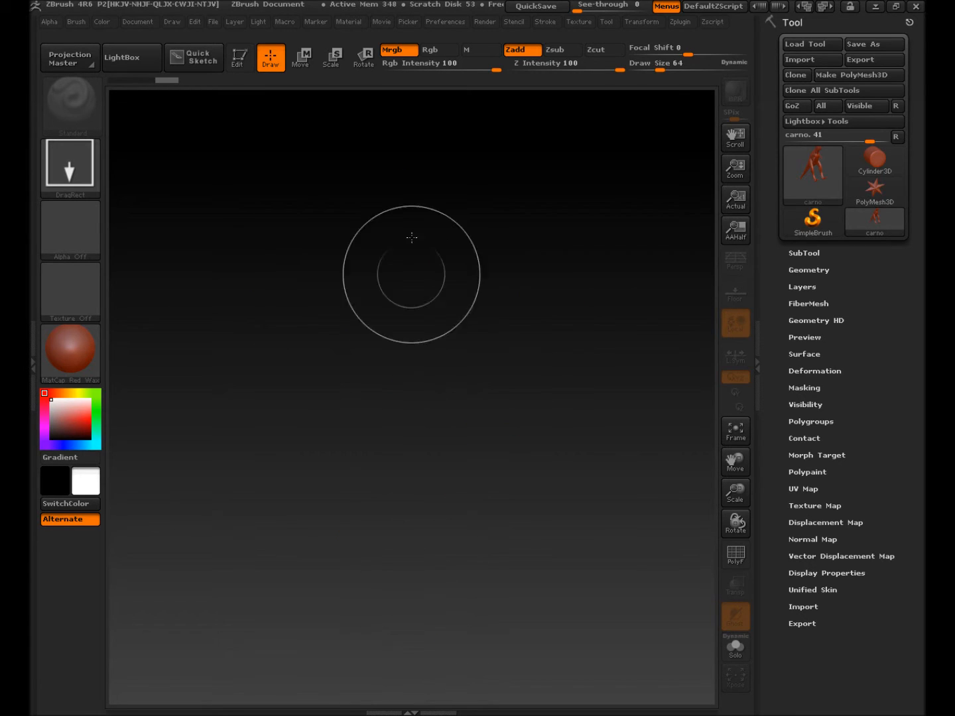
{"action": "left_click_drag", "start_coordinate": [390, 249], "coordinate": [405, 394]}
{"action": "key", "text": "t"}
{"action": "key", "text": "f"}
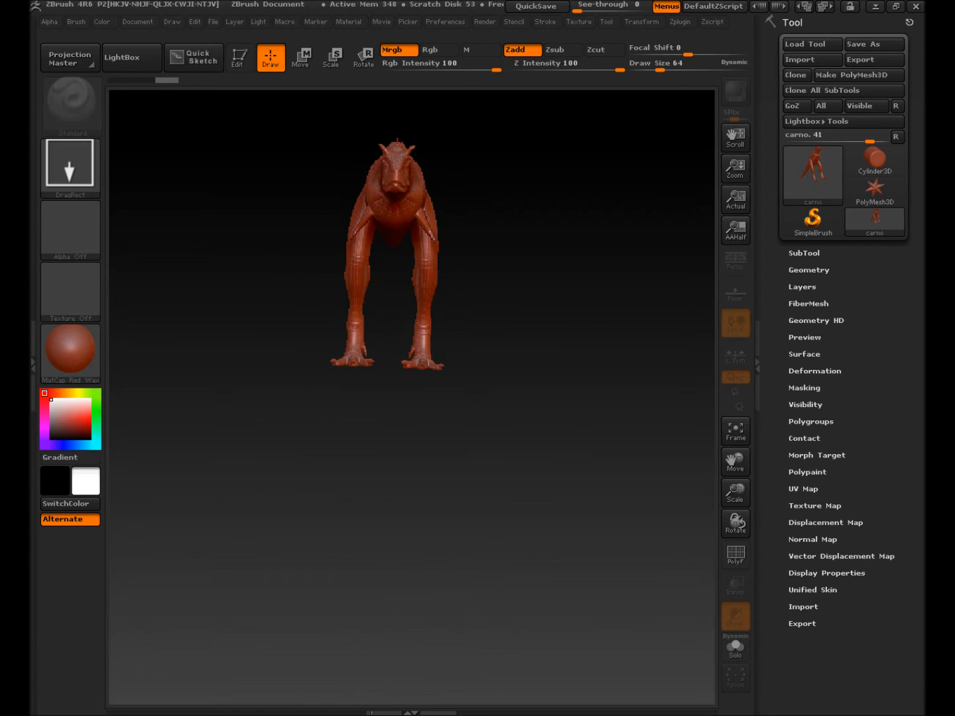
{"action": "left_click", "coordinate": [237, 57]}
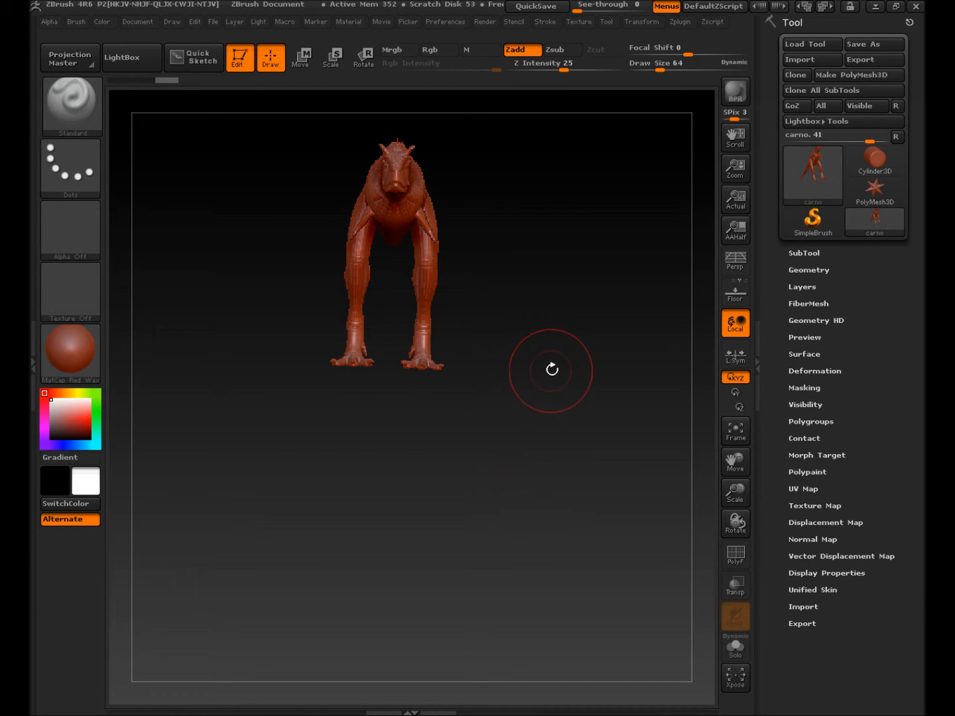
Step: Turn the carnotaurus to a side view with the head in frame
{"action": "left_click_drag", "start_coordinate": [554, 372], "coordinate": [505, 373]}
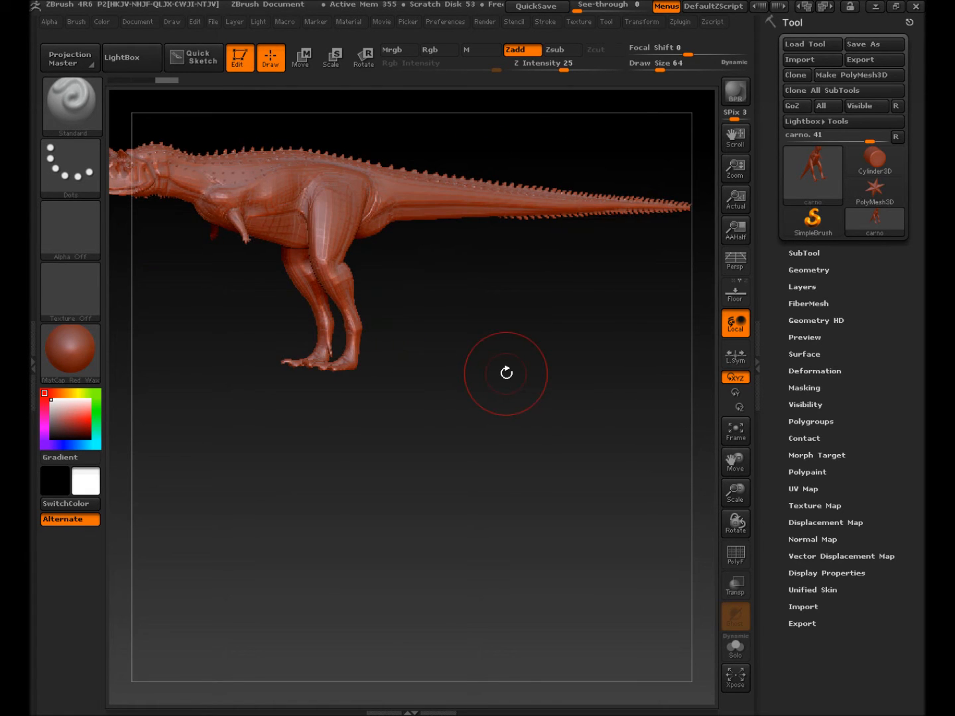
{"action": "left_click_drag", "start_coordinate": [490, 337], "coordinate": [559, 497], "text": "alt"}
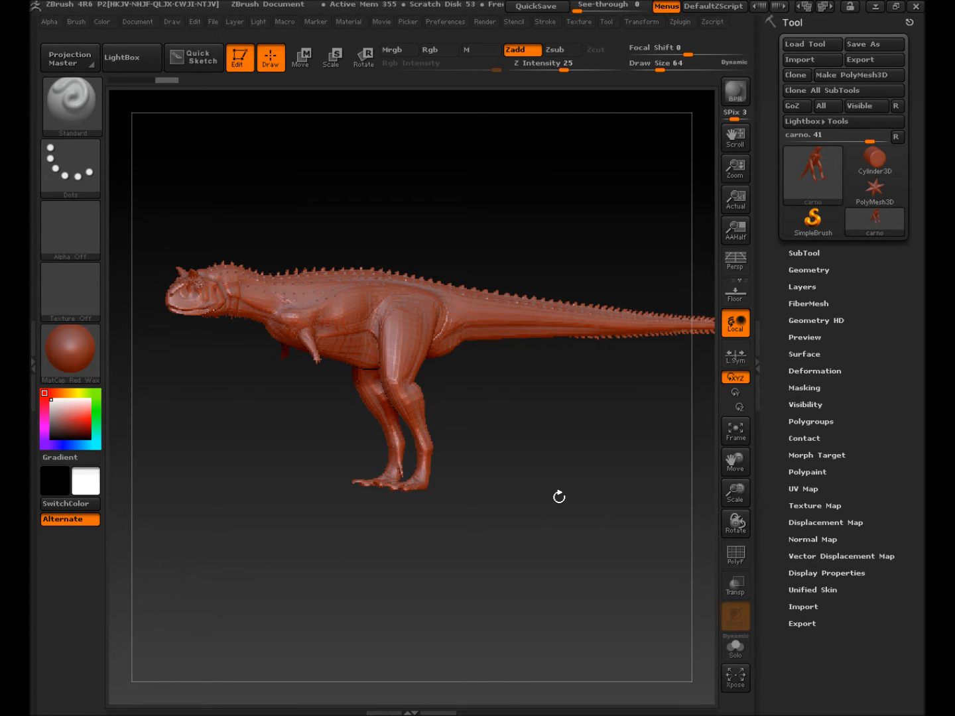
{"action": "mouse_move", "coordinate": [559, 496]}
{"action": "left_mouse_down", "text": "alt"}
{"action": "mouse_move", "coordinate": [445, 514]}
{"action": "mouse_move", "coordinate": [776, 542]}
{"action": "mouse_move", "coordinate": [379, 537]}
{"action": "mouse_move", "coordinate": [437, 520]}
{"action": "mouse_move", "coordinate": [547, 556]}
{"action": "left_mouse_up", "text": "alt"}
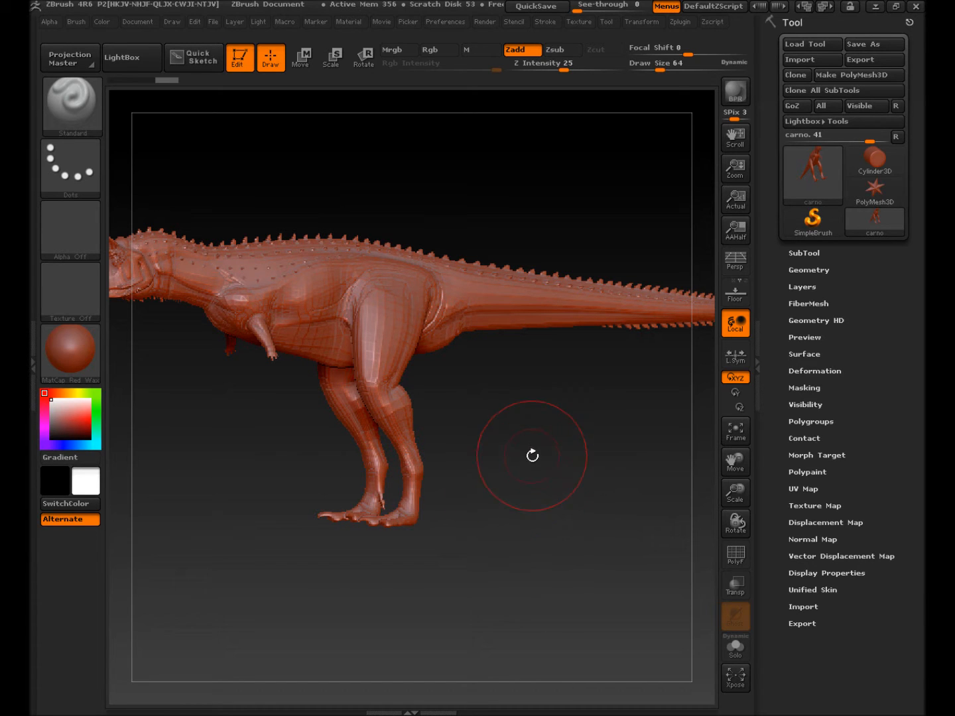
{"action": "left_click_drag", "start_coordinate": [522, 463], "coordinate": [535, 467]}
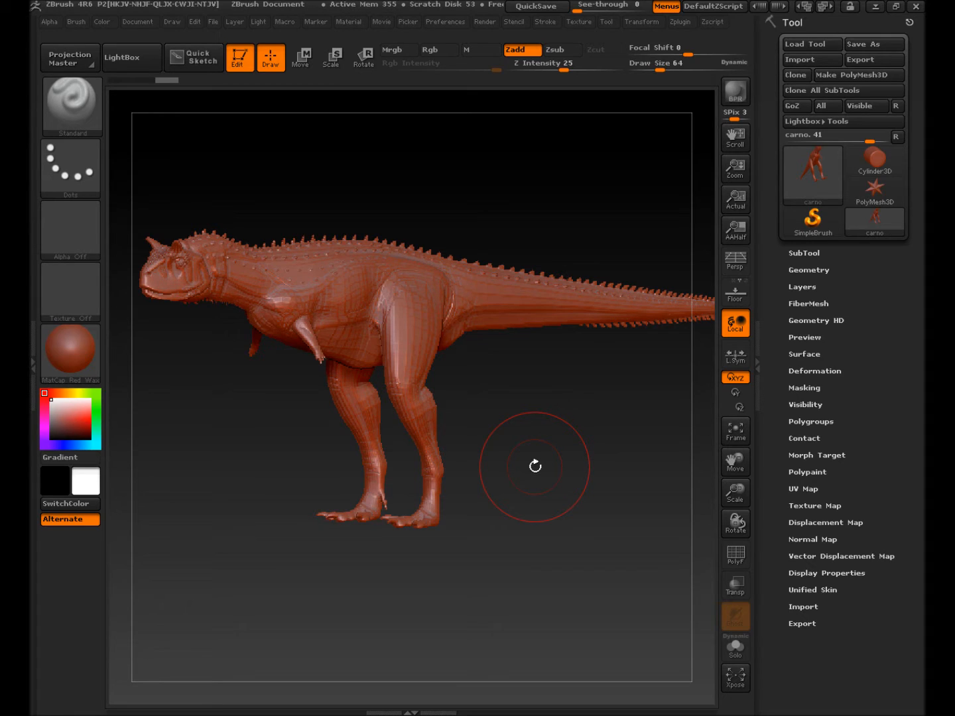
Step: Create a new texture map from polypaint and turn off Texture On
{"action": "left_click", "coordinate": [805, 489]}
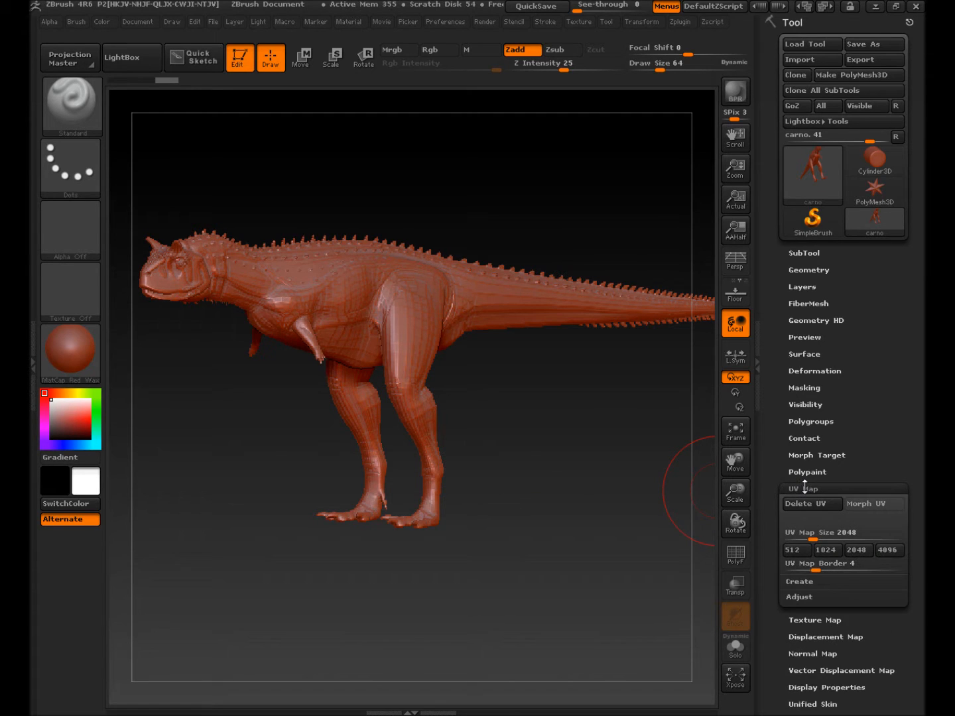
{"action": "left_click", "coordinate": [804, 487]}
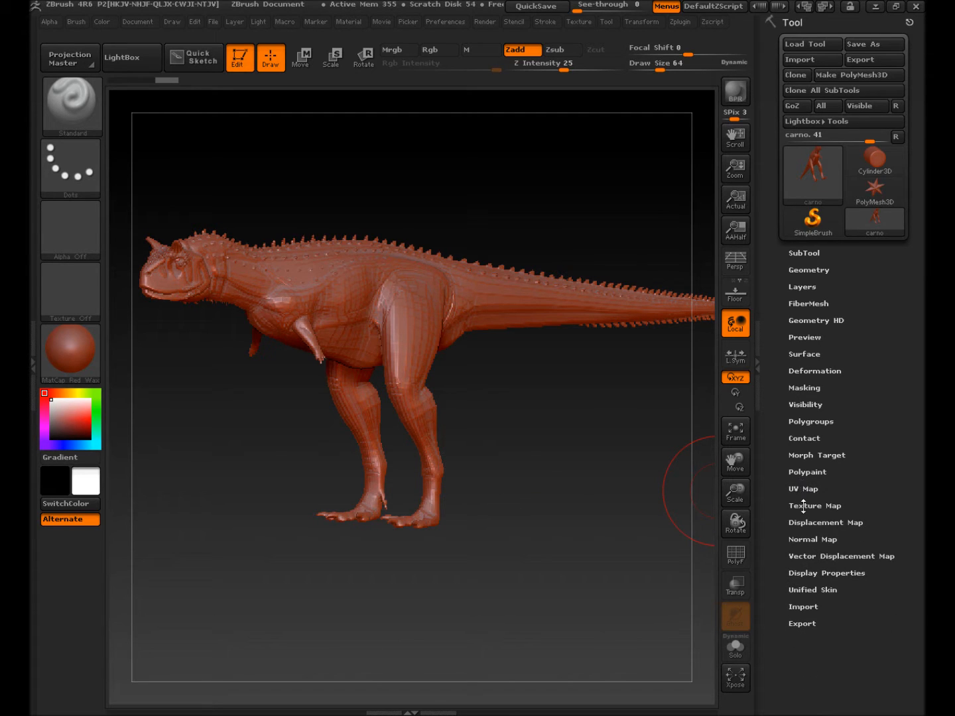
{"action": "left_click", "coordinate": [800, 505]}
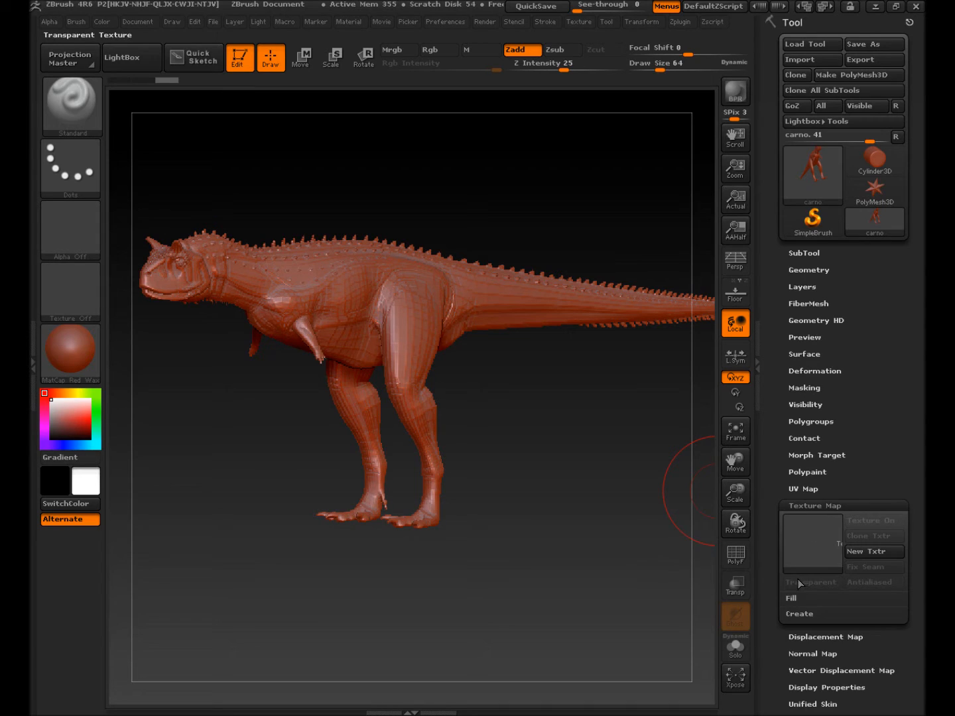
{"action": "left_click", "coordinate": [803, 614]}
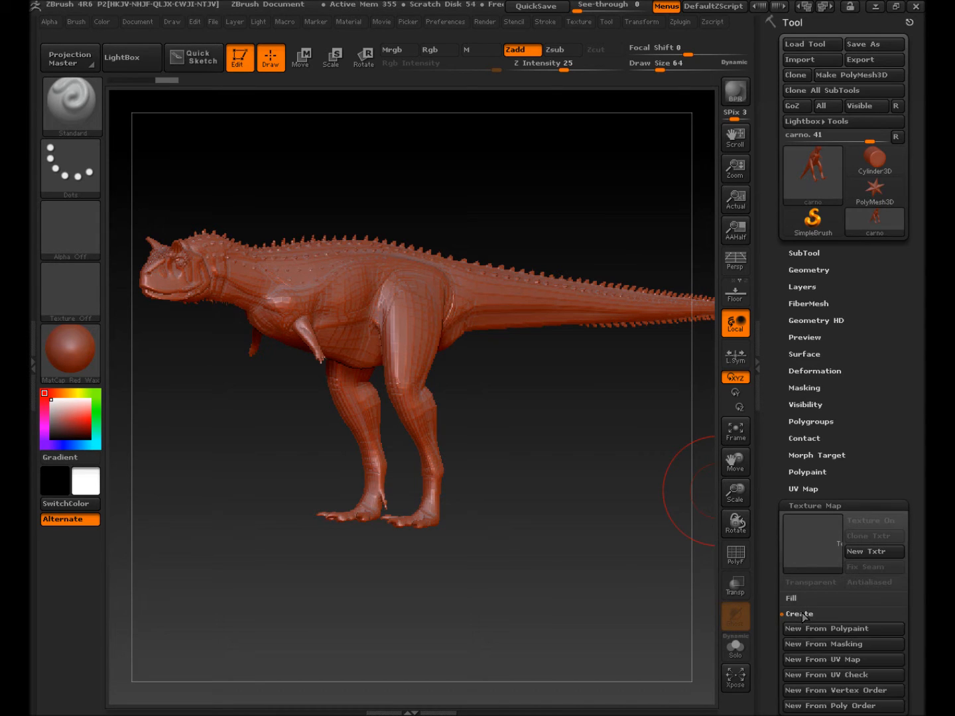
{"action": "left_click", "coordinate": [834, 630]}
{"action": "mouse_move", "coordinate": [815, 553]}
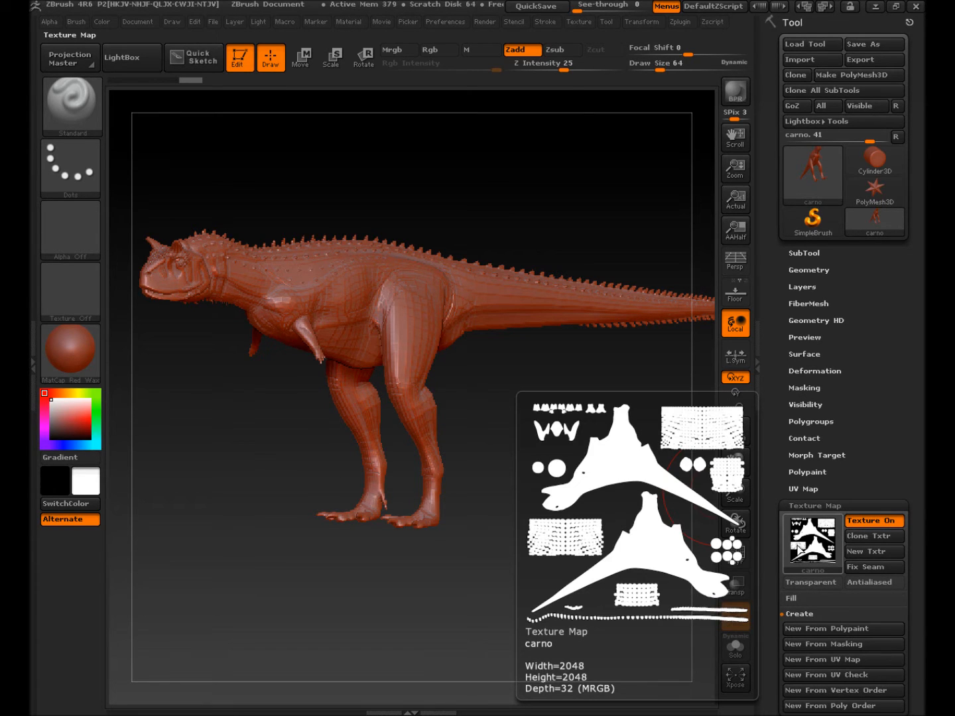
{"action": "left_click", "coordinate": [859, 522]}
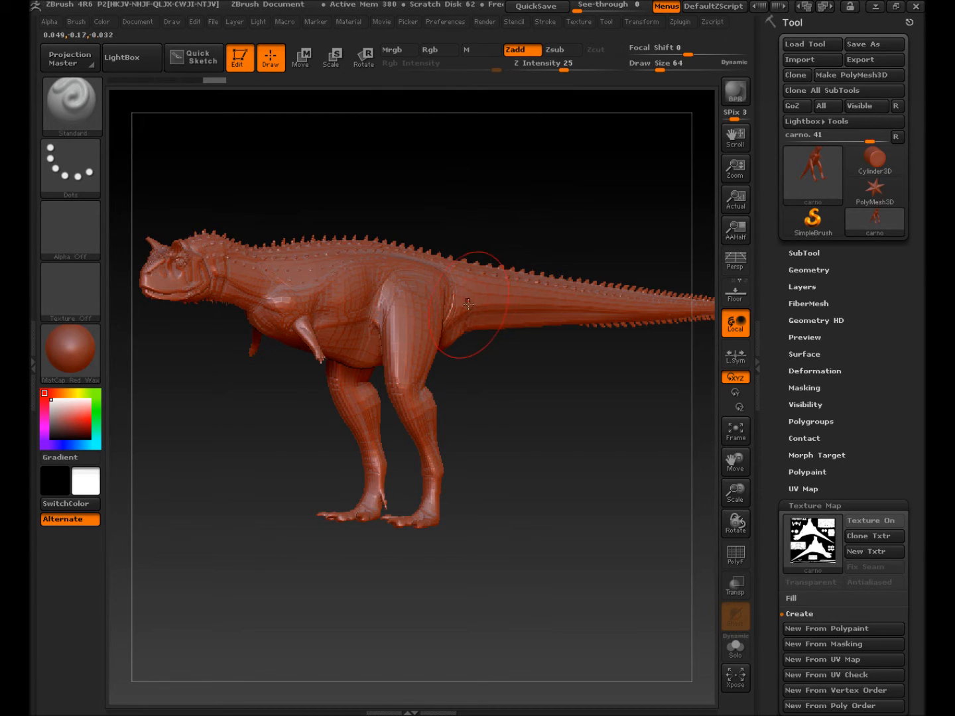
Step: Undo a stray stroke, disable Zadd and enable Rgb painting
{"action": "mouse_move", "coordinate": [450, 289]}
{"action": "left_mouse_down"}
{"action": "mouse_move", "coordinate": [307, 311]}
{"action": "mouse_move", "coordinate": [280, 298]}
{"action": "mouse_move", "coordinate": [361, 312]}
{"action": "mouse_move", "coordinate": [408, 359]}
{"action": "left_mouse_up"}
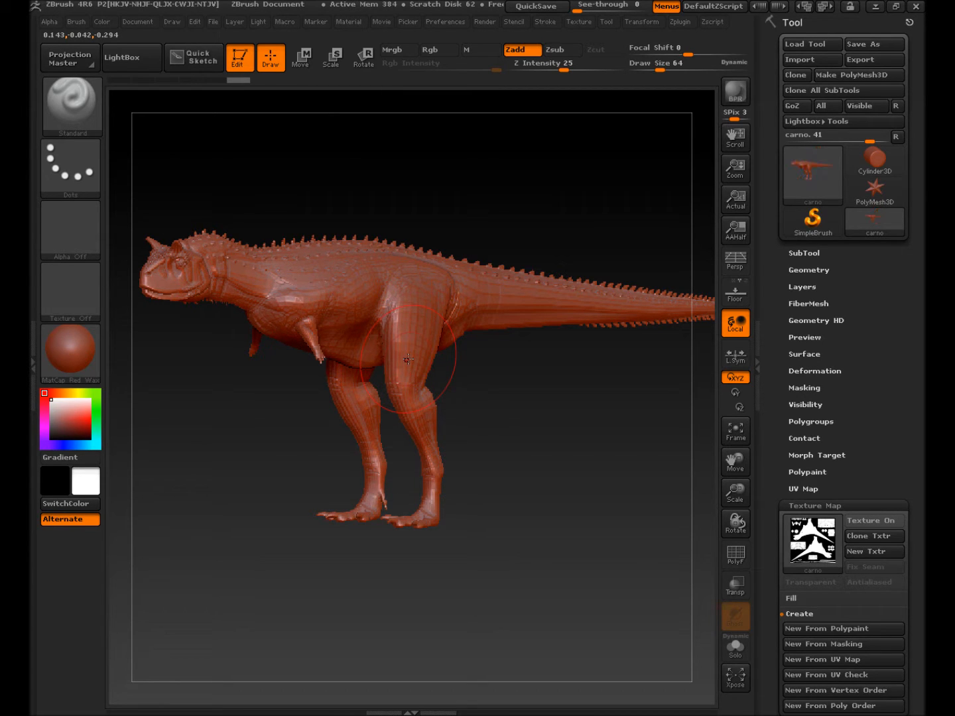
{"action": "key", "text": "ctrl"}
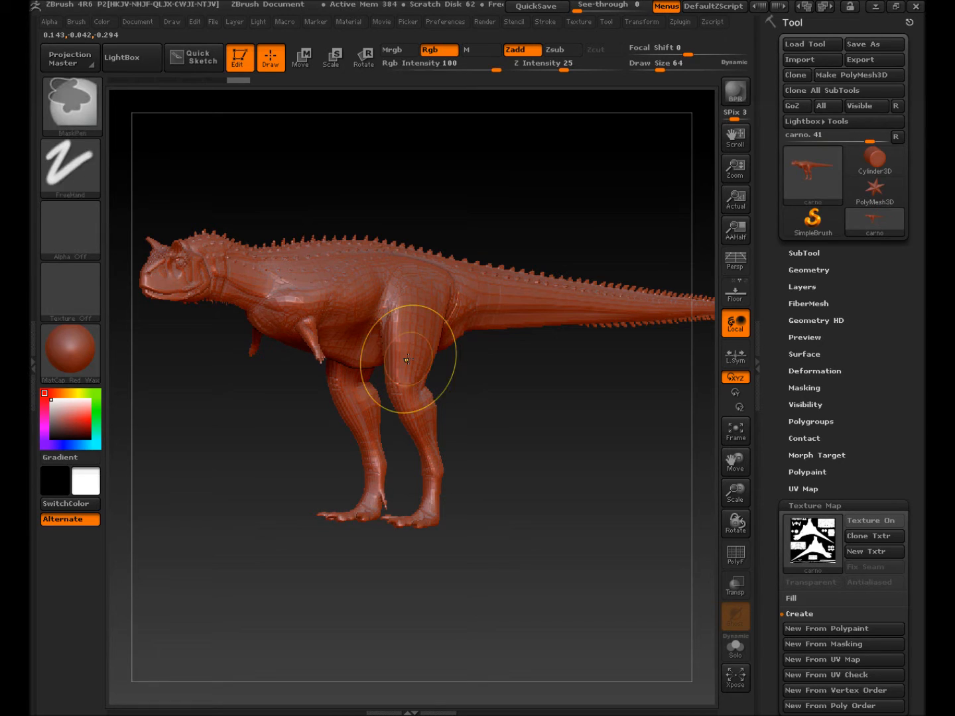
{"action": "left_click", "coordinate": [529, 51]}
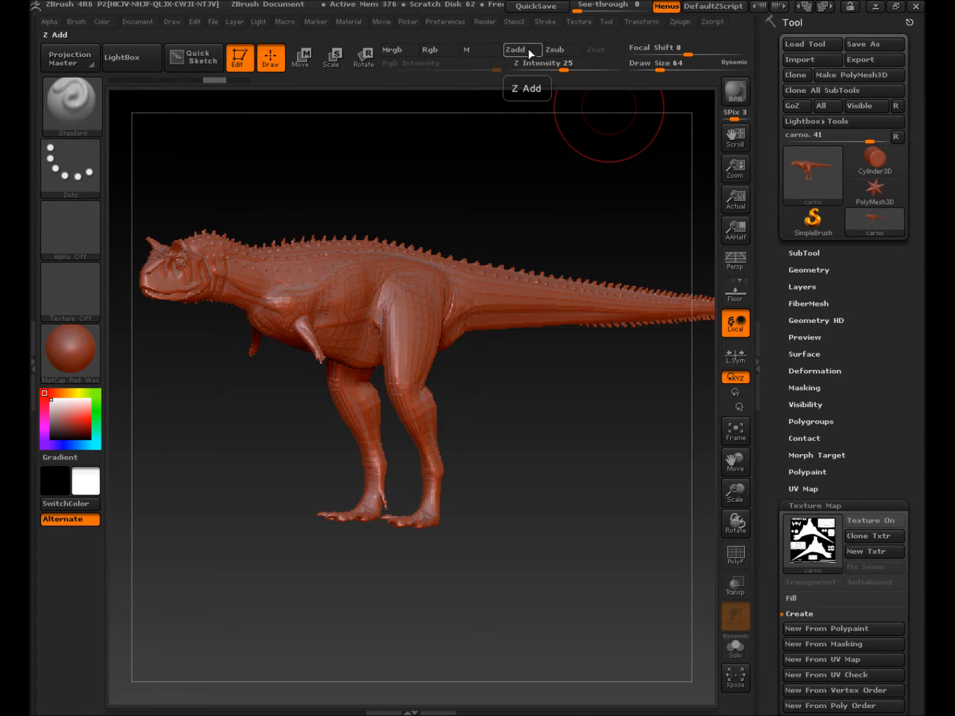
{"action": "left_click", "coordinate": [430, 51]}
Step: Apply BasicMaterial to the side-view carnotaurus, zoom to the hind leg, and pick deep red (161, 55, 55)
{"action": "left_click_drag", "start_coordinate": [295, 389], "coordinate": [447, 431]}
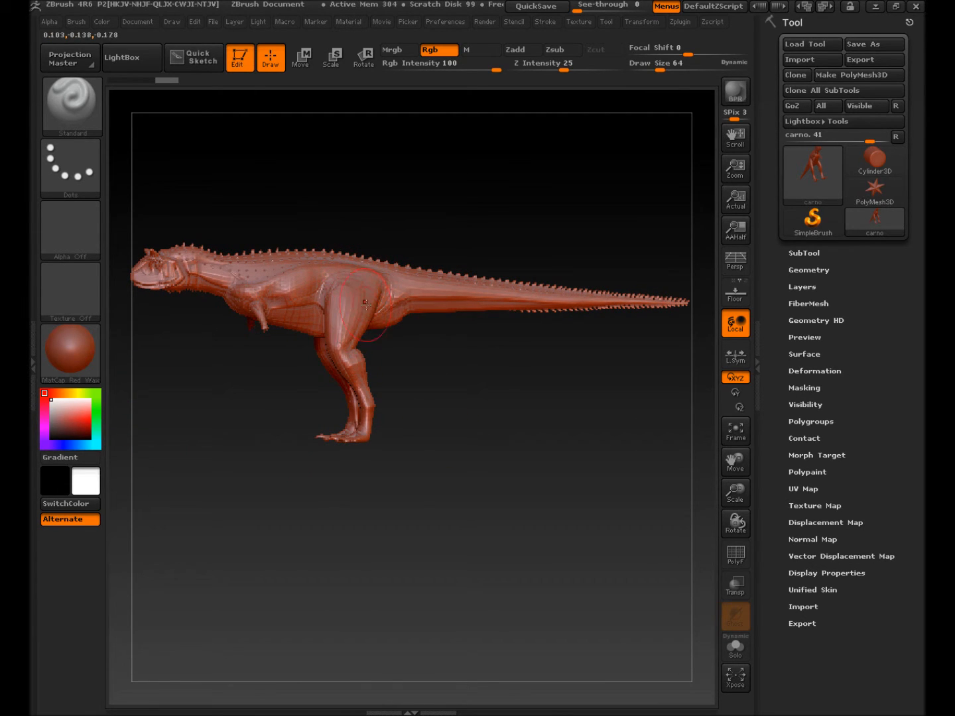
{"action": "left_click", "coordinate": [62, 362]}
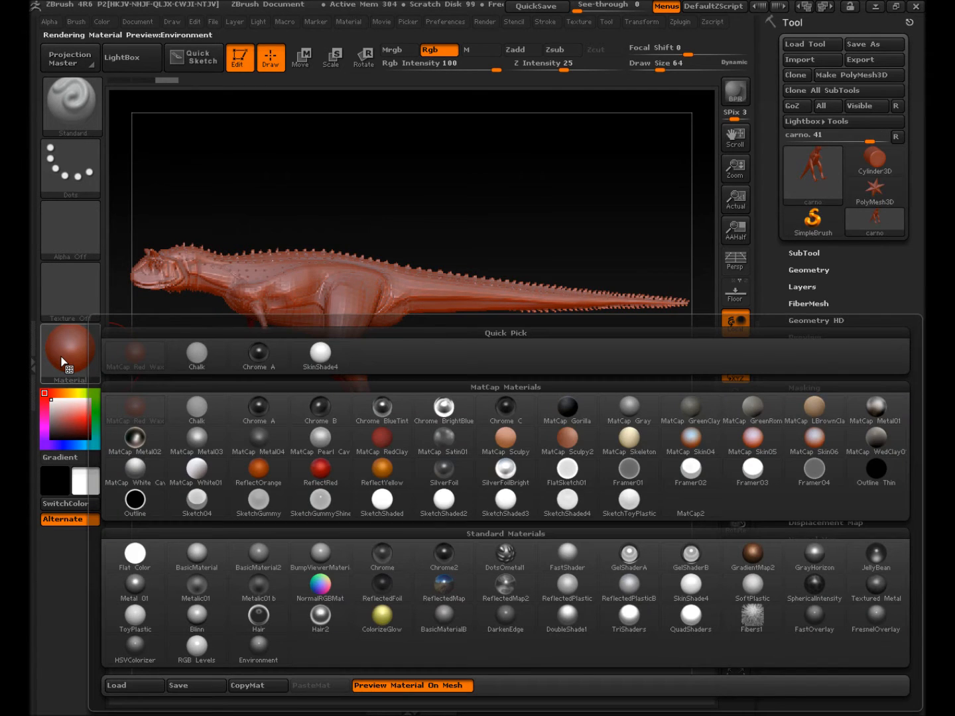
{"action": "left_click", "coordinate": [199, 558]}
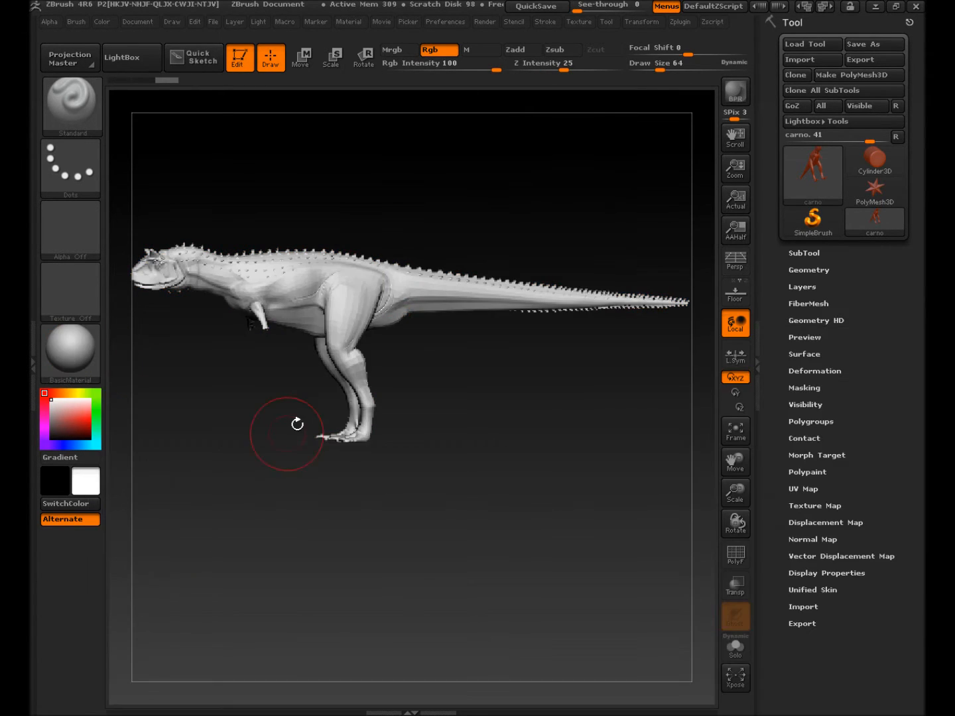
{"action": "left_click_drag", "start_coordinate": [296, 410], "coordinate": [438, 454], "text": "alt"}
{"action": "left_click_drag", "start_coordinate": [392, 352], "coordinate": [545, 482], "text": "alt"}
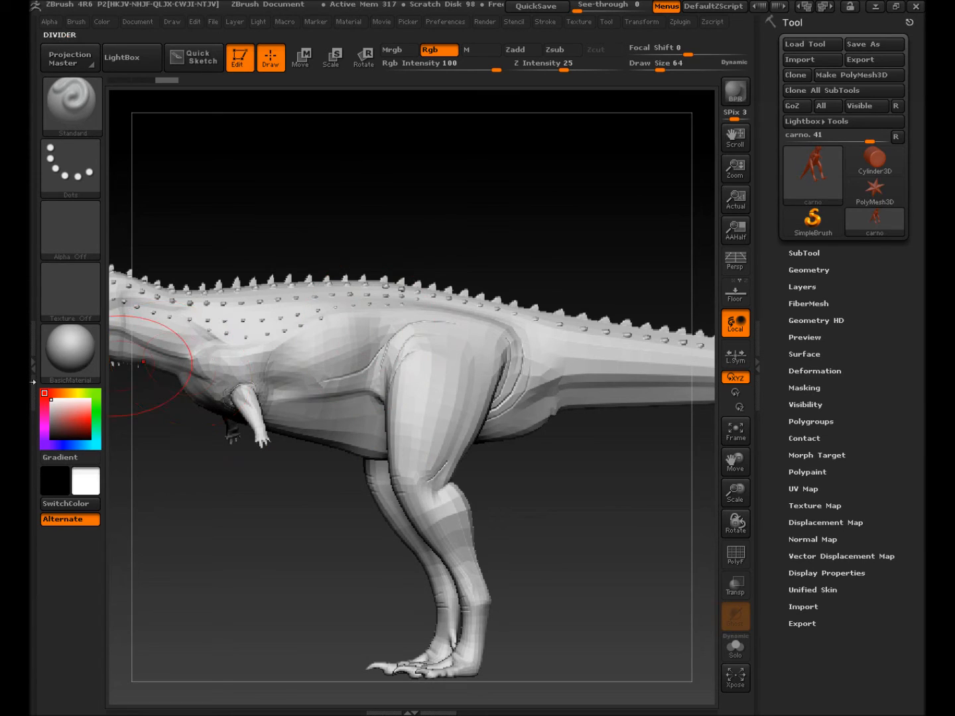
{"action": "left_click_drag", "start_coordinate": [70, 413], "coordinate": [70, 421]}
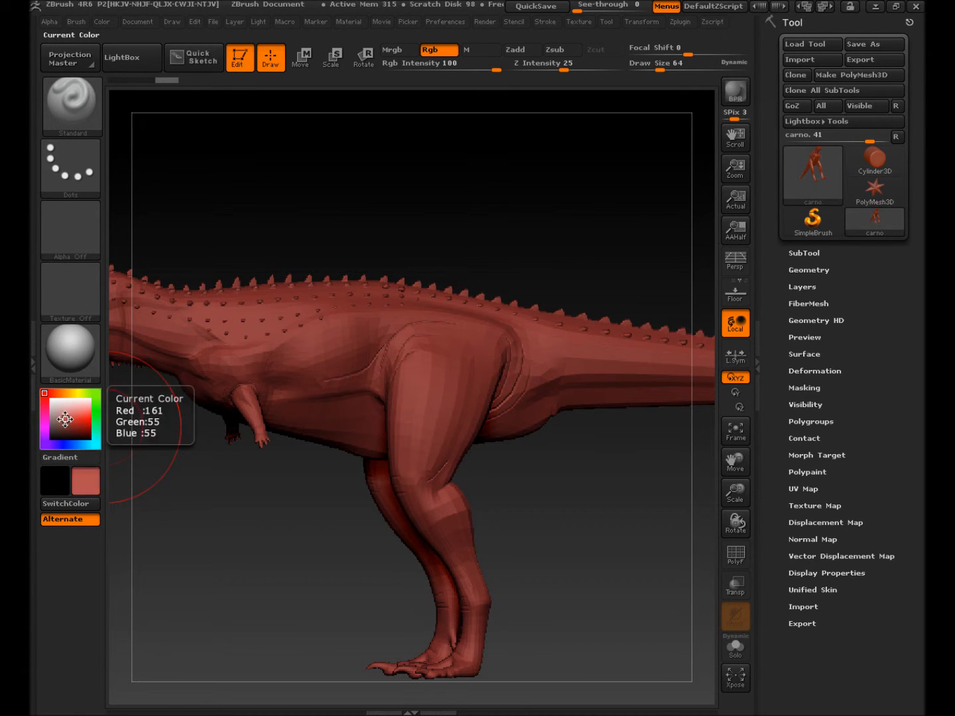
Step: Fill the carnotaurus with dark reddish brown using FillObject, then choose a brighter red paint colour
{"action": "left_click", "coordinate": [64, 414]}
{"action": "left_click", "coordinate": [62, 404]}
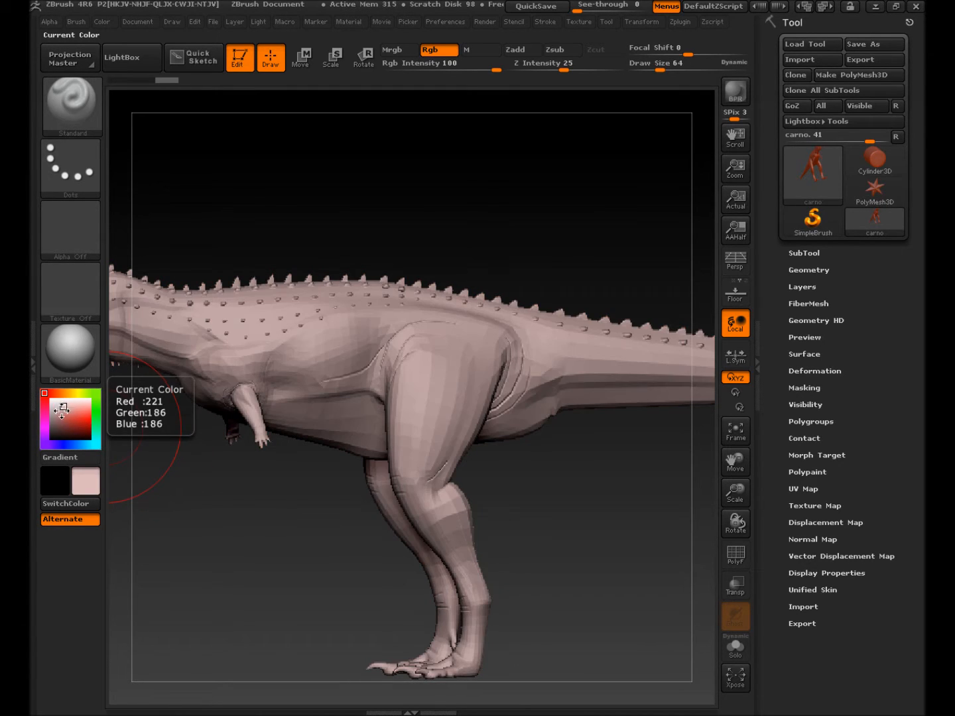
{"action": "left_click", "coordinate": [54, 414]}
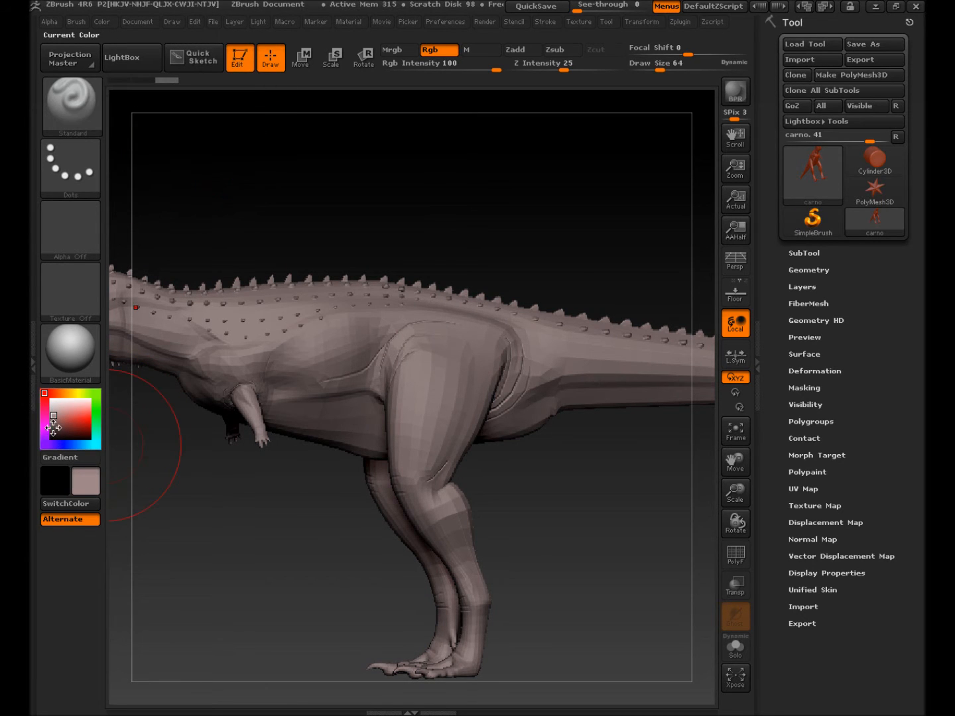
{"action": "left_click_drag", "start_coordinate": [56, 417], "coordinate": [59, 427]}
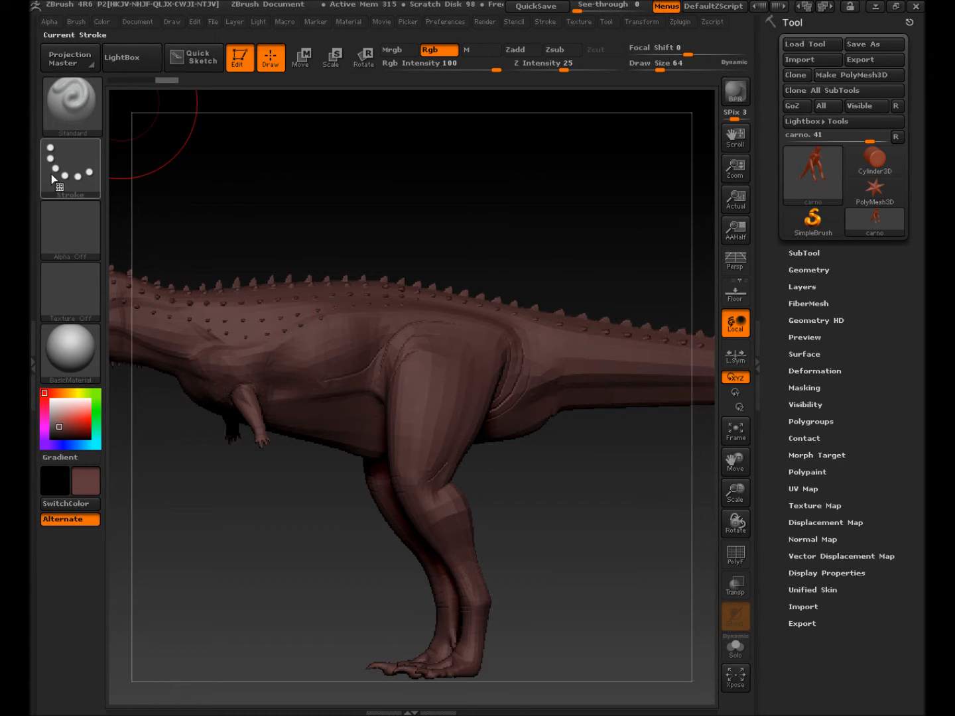
{"action": "left_click", "coordinate": [102, 21]}
{"action": "left_click", "coordinate": [152, 303]}
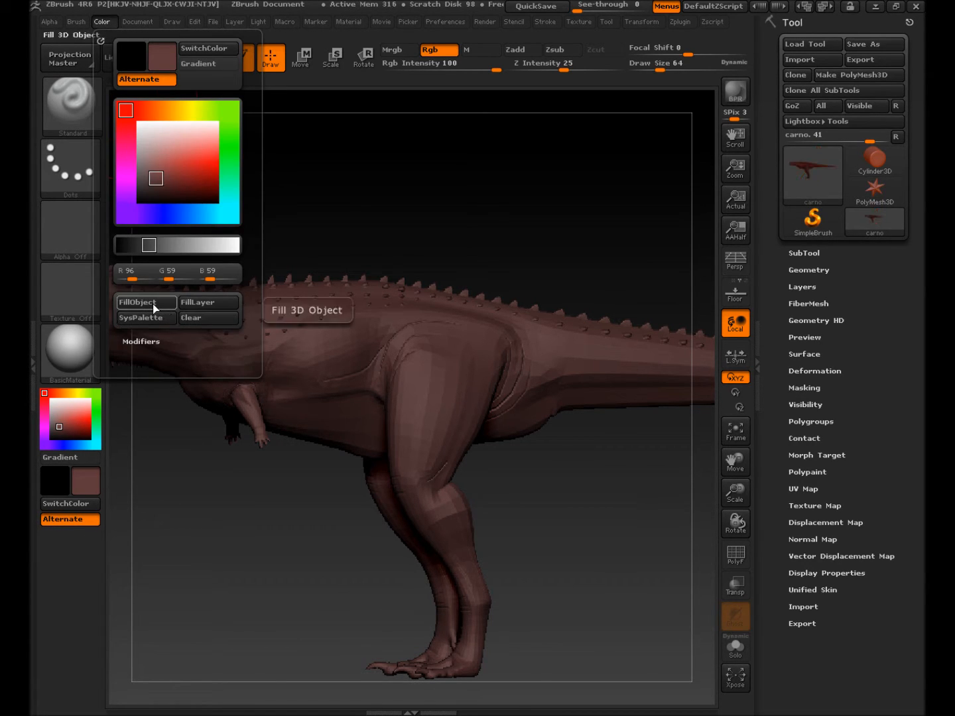
{"action": "mouse_move", "coordinate": [59, 432]}
{"action": "left_mouse_down"}
{"action": "mouse_move", "coordinate": [79, 413]}
{"action": "mouse_move", "coordinate": [57, 413]}
{"action": "mouse_move", "coordinate": [87, 406]}
{"action": "mouse_move", "coordinate": [67, 415]}
{"action": "mouse_move", "coordinate": [81, 421]}
{"action": "left_mouse_up"}
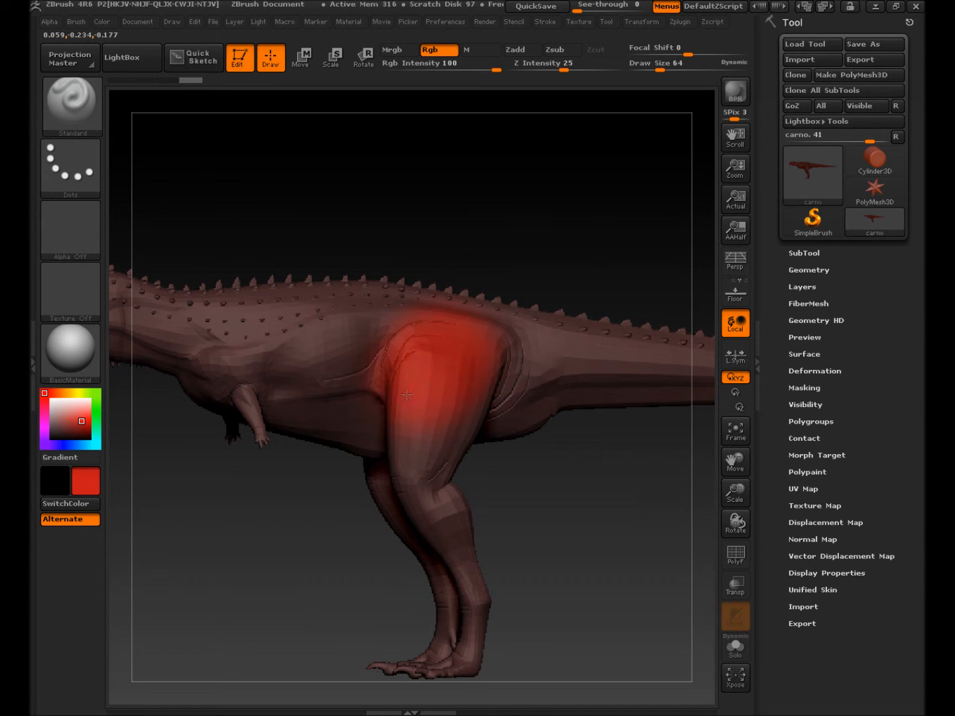
Step: Test red strokes on the thigh at brush sizes 6 and 39, then undo all of them
{"action": "mouse_move", "coordinate": [369, 440]}
{"action": "left_mouse_down"}
{"action": "mouse_move", "coordinate": [388, 500]}
{"action": "mouse_move", "coordinate": [434, 467]}
{"action": "mouse_move", "coordinate": [434, 491]}
{"action": "mouse_move", "coordinate": [417, 431]}
{"action": "left_mouse_up"}
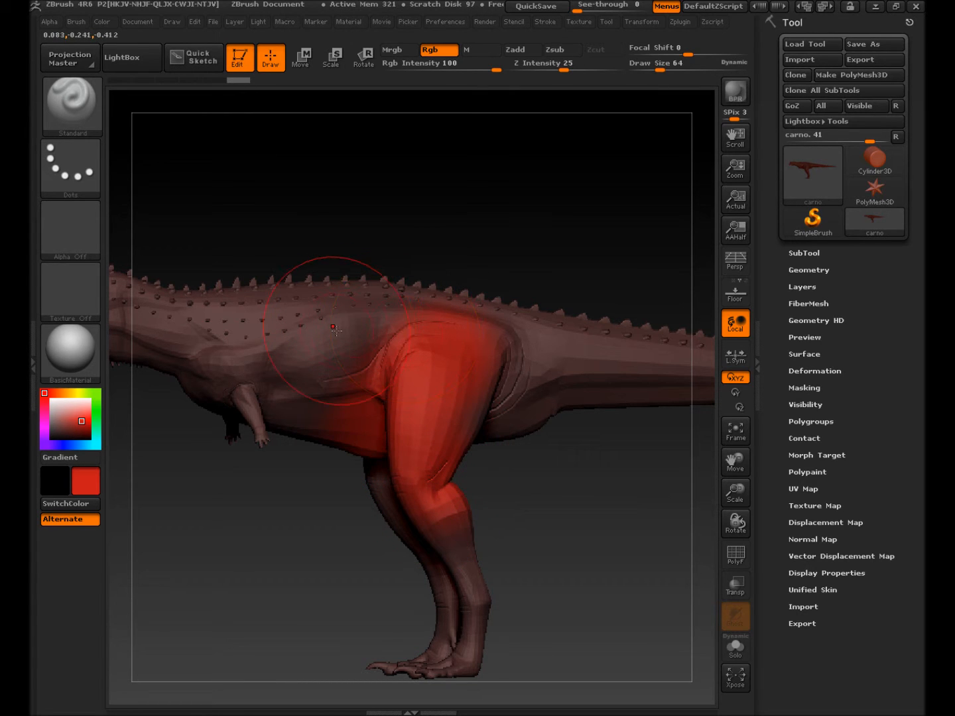
{"action": "right_click_drag", "start_coordinate": [335, 331], "coordinate": [643, 384], "text": "ctrl"}
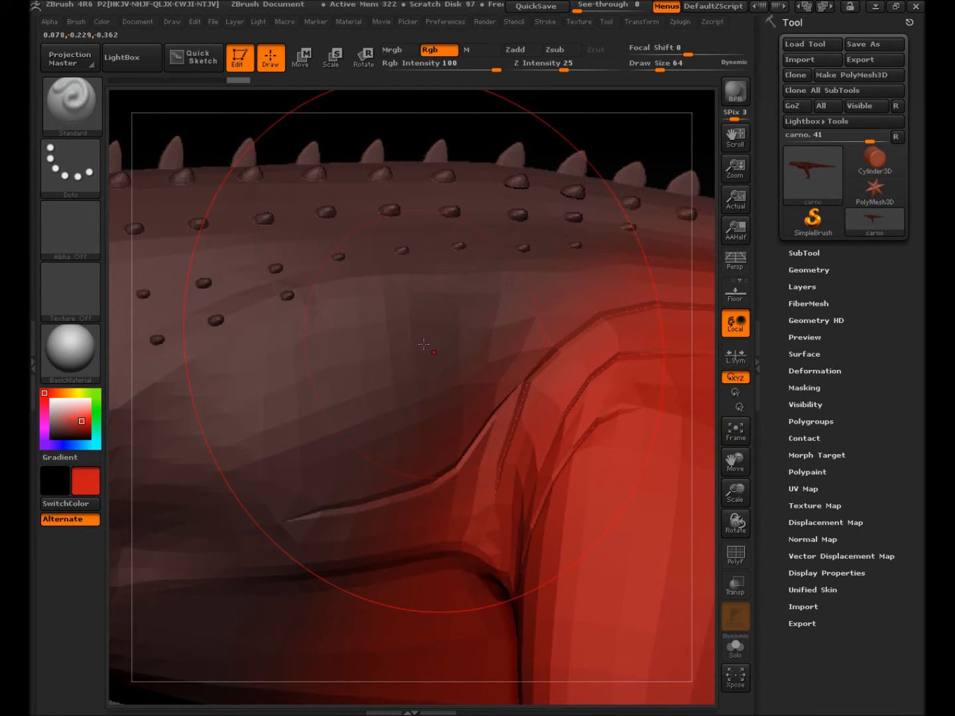
{"action": "key", "text": "s"}
{"action": "left_click_drag", "start_coordinate": [423, 349], "coordinate": [403, 354]}
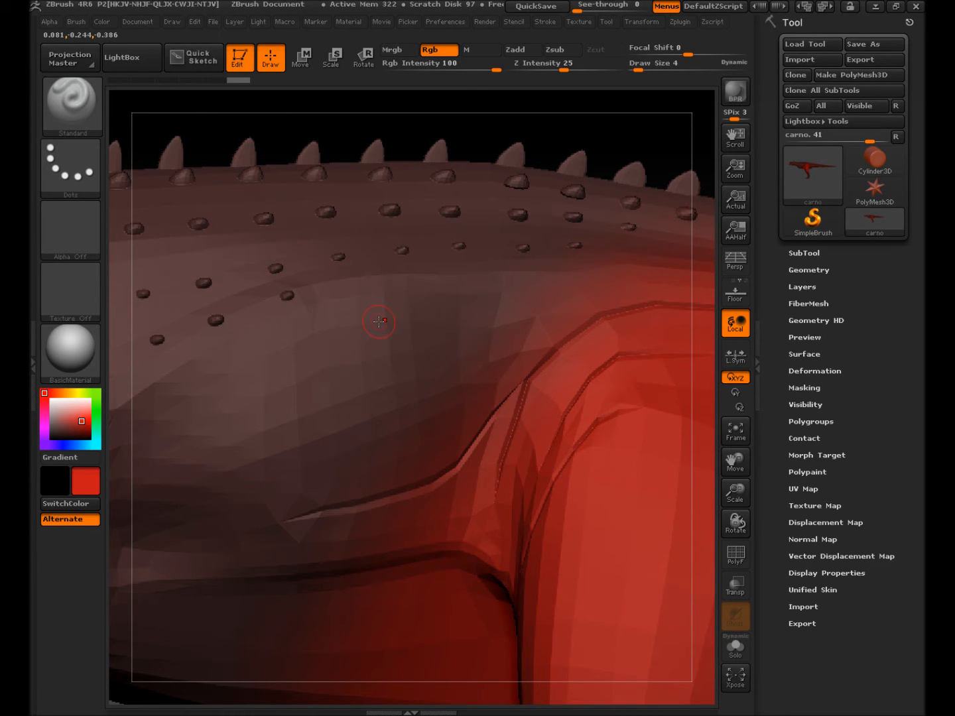
{"action": "key", "text": "s"}
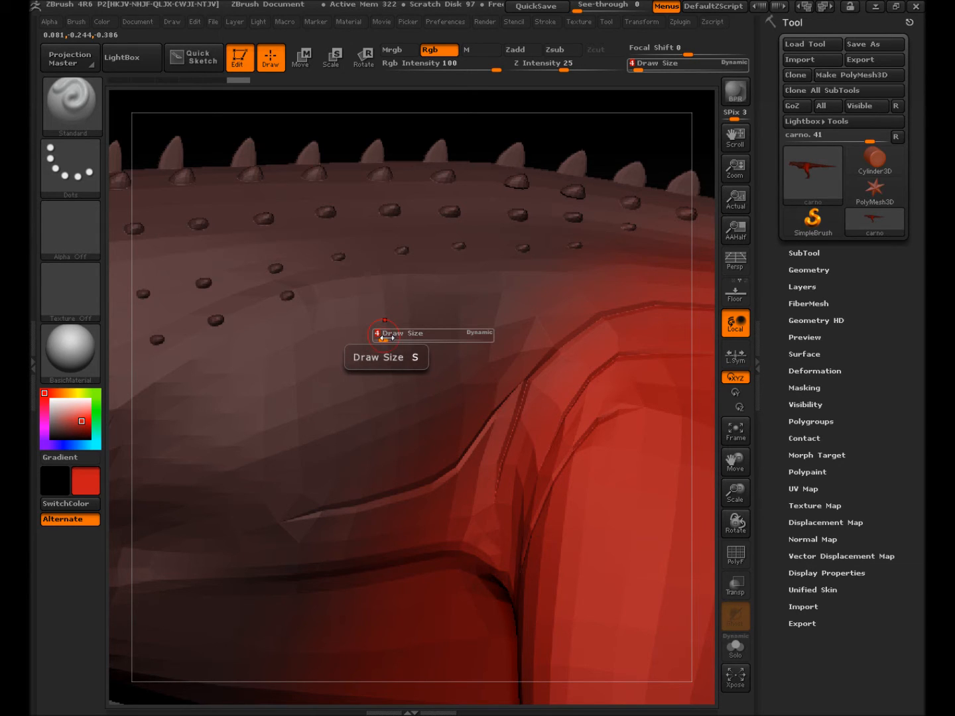
{"action": "key", "text": "s"}
{"action": "mouse_move", "coordinate": [388, 345]}
{"action": "left_mouse_down"}
{"action": "mouse_move", "coordinate": [405, 341]}
{"action": "mouse_move", "coordinate": [391, 347]}
{"action": "left_mouse_up"}
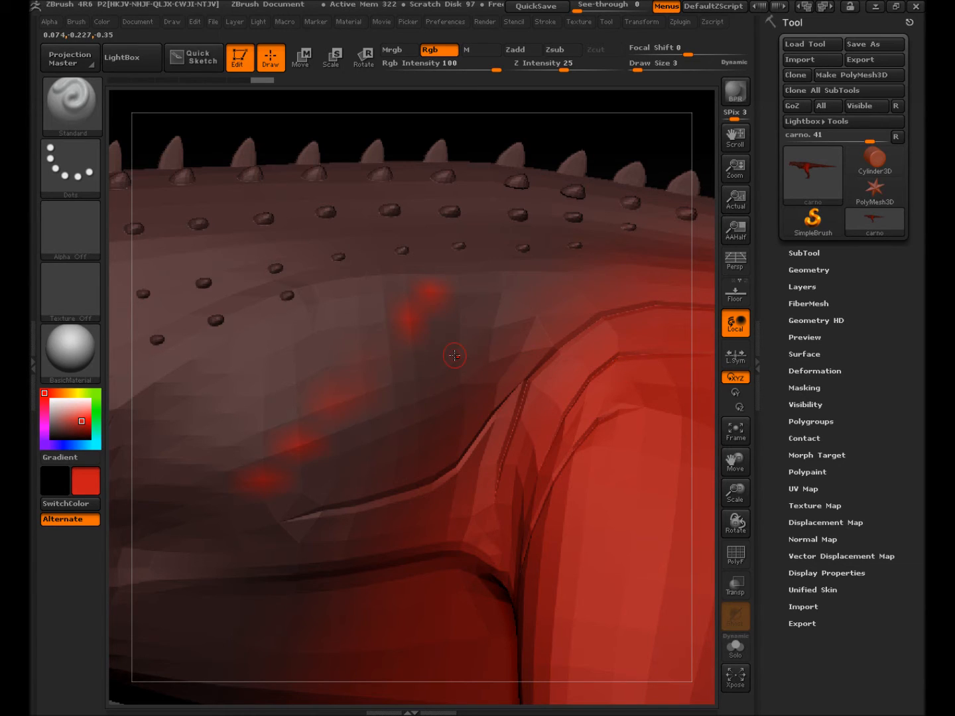
{"action": "key", "text": "ctrl+z"}
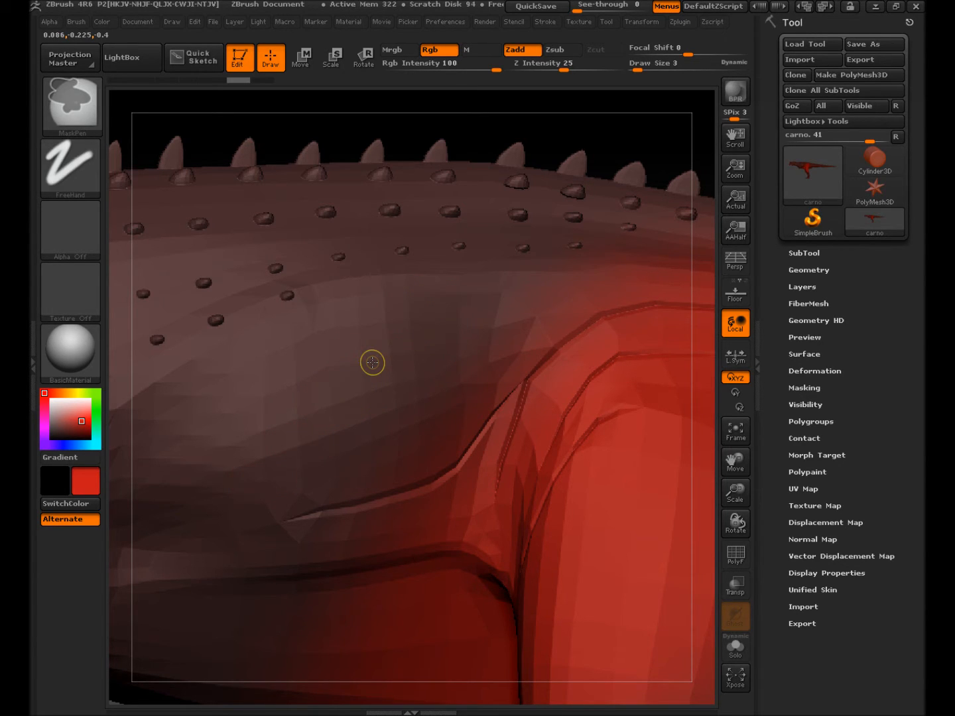
{"action": "key", "text": "ctrl+z"}
{"action": "key", "text": "ctrl+z"}
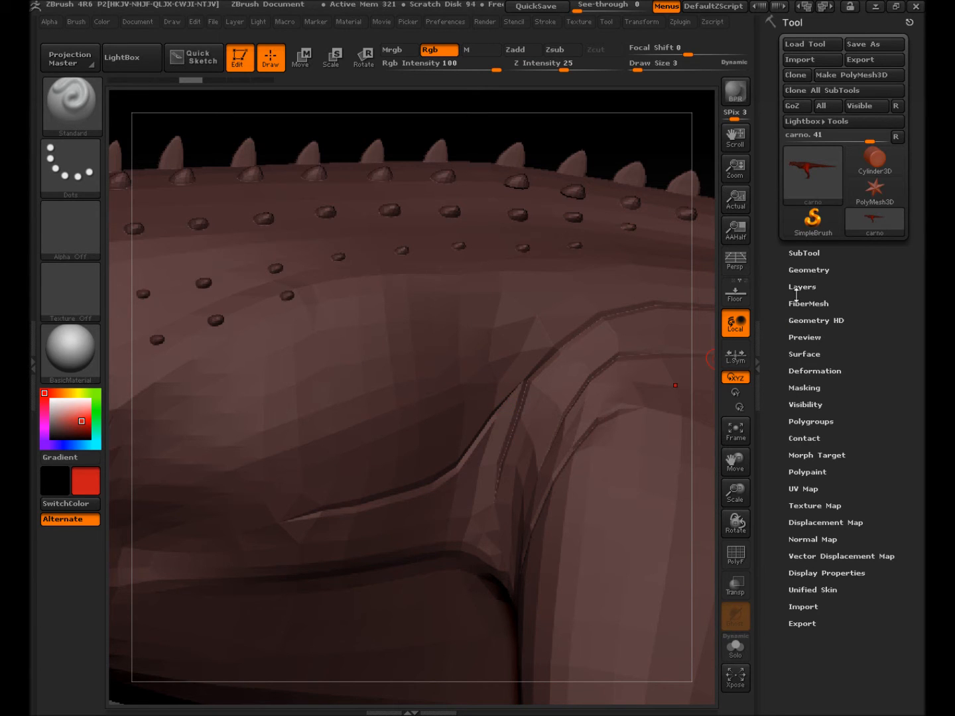
Step: Divide the carno mesh twice to SDiv 4, undoing a trial red stroke after each division
{"action": "left_click", "coordinate": [797, 271]}
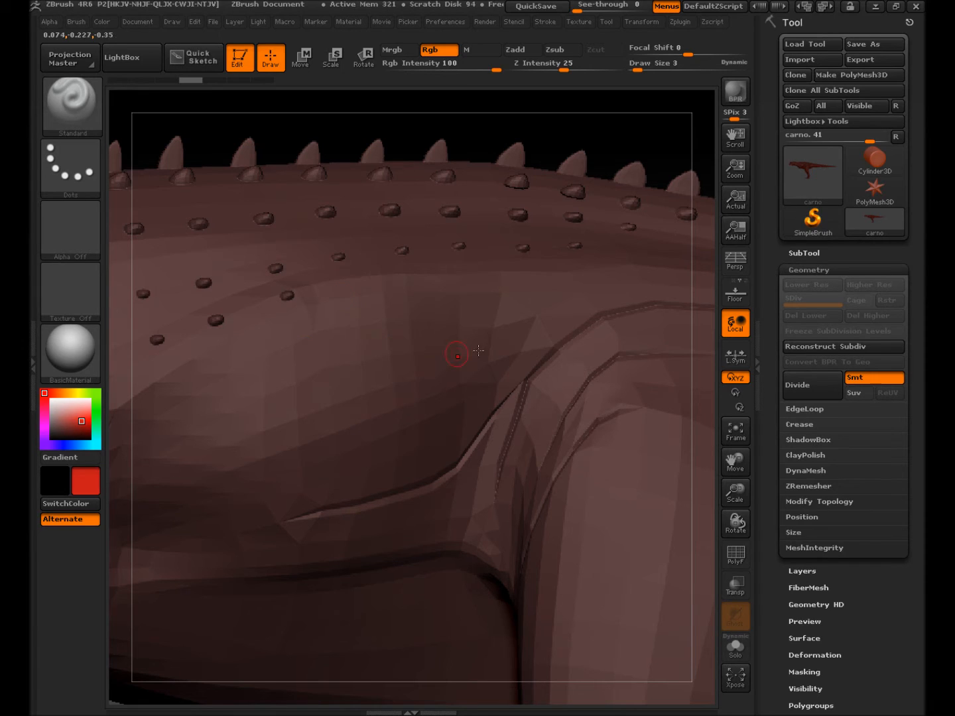
{"action": "left_click", "coordinate": [802, 385]}
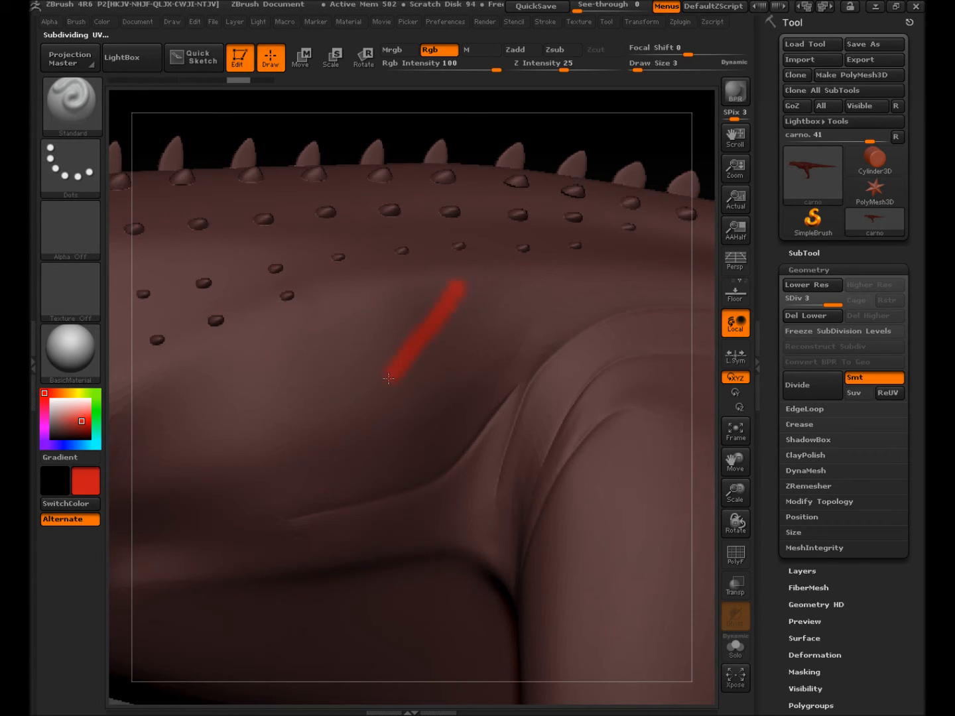
{"action": "left_click_drag", "start_coordinate": [270, 444], "coordinate": [258, 456]}
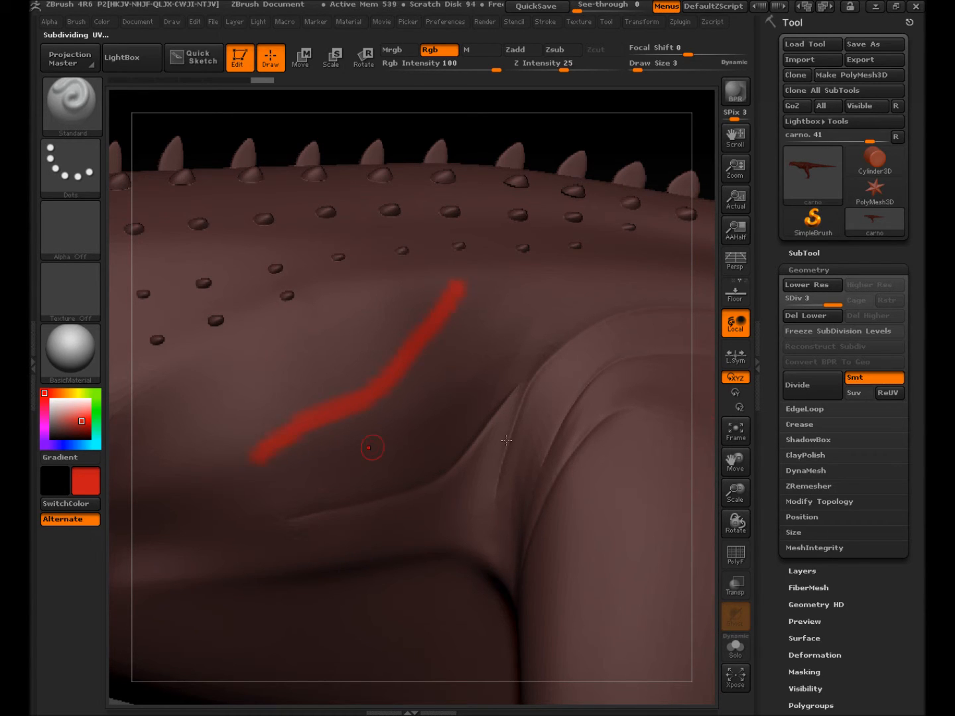
{"action": "key", "text": "ctrl+z"}
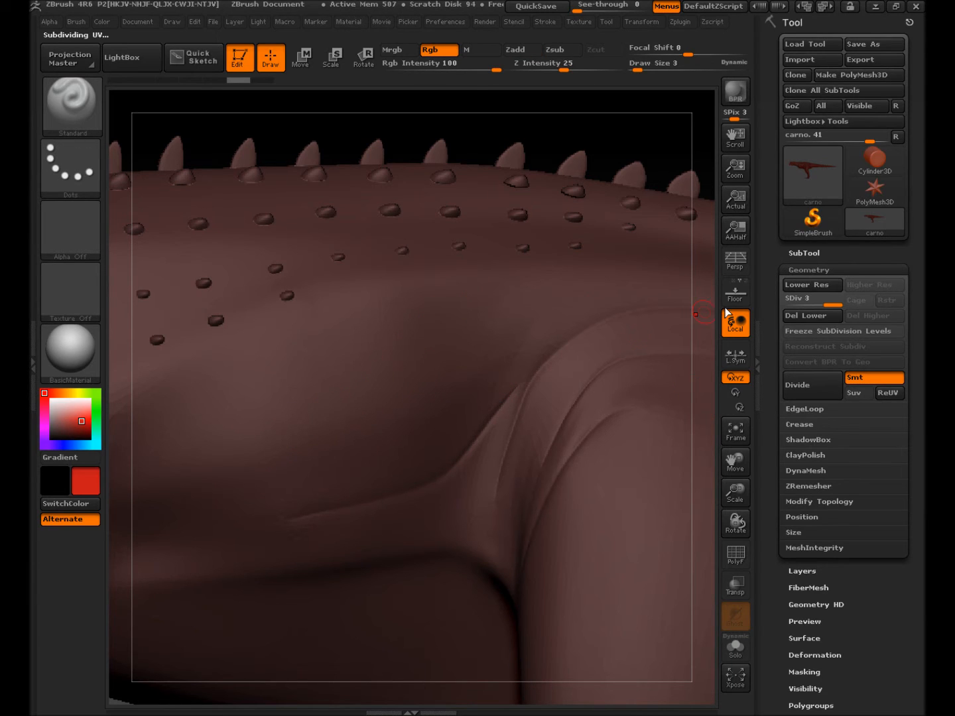
{"action": "left_click", "coordinate": [796, 391]}
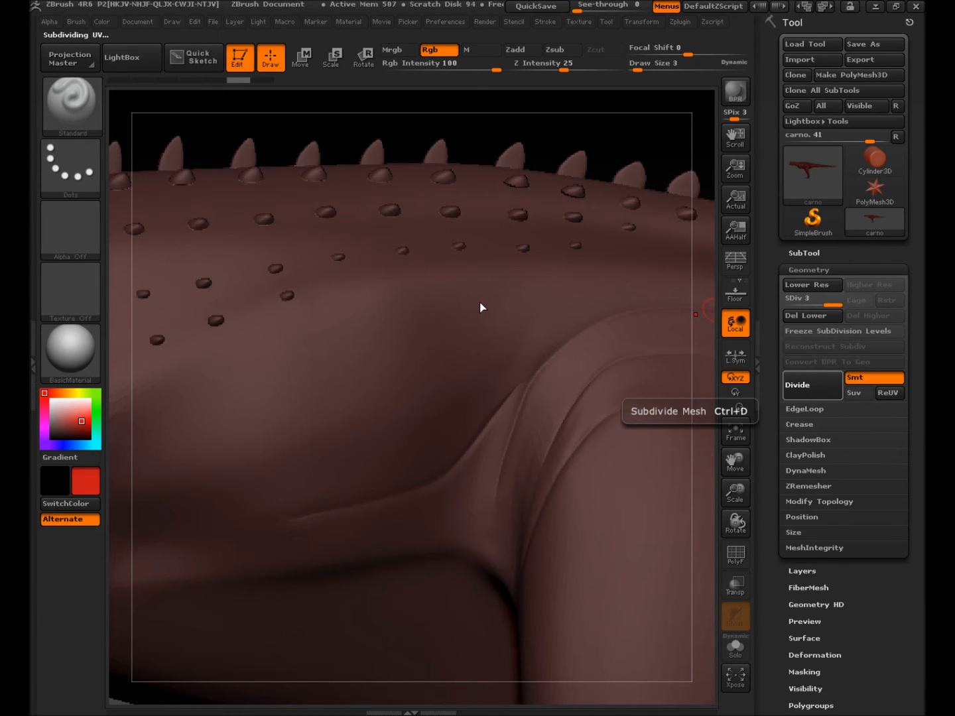
{"action": "left_click_drag", "start_coordinate": [477, 307], "coordinate": [438, 360]}
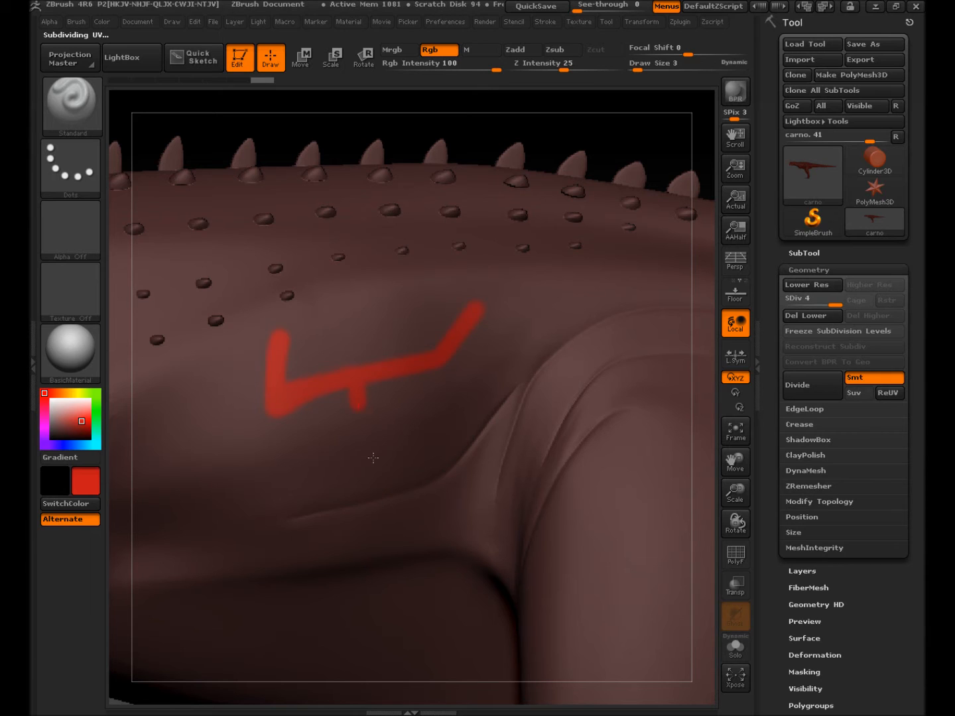
{"action": "key", "text": "ctrl+z"}
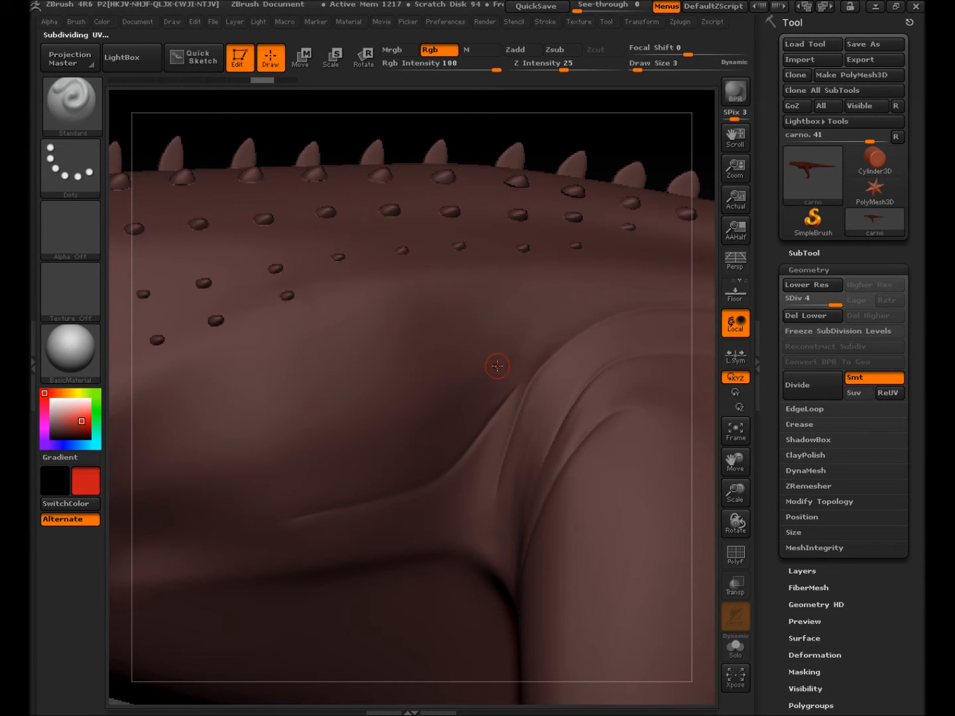
{"action": "right_click_drag", "start_coordinate": [471, 410], "coordinate": [272, 425], "text": "ctrl"}
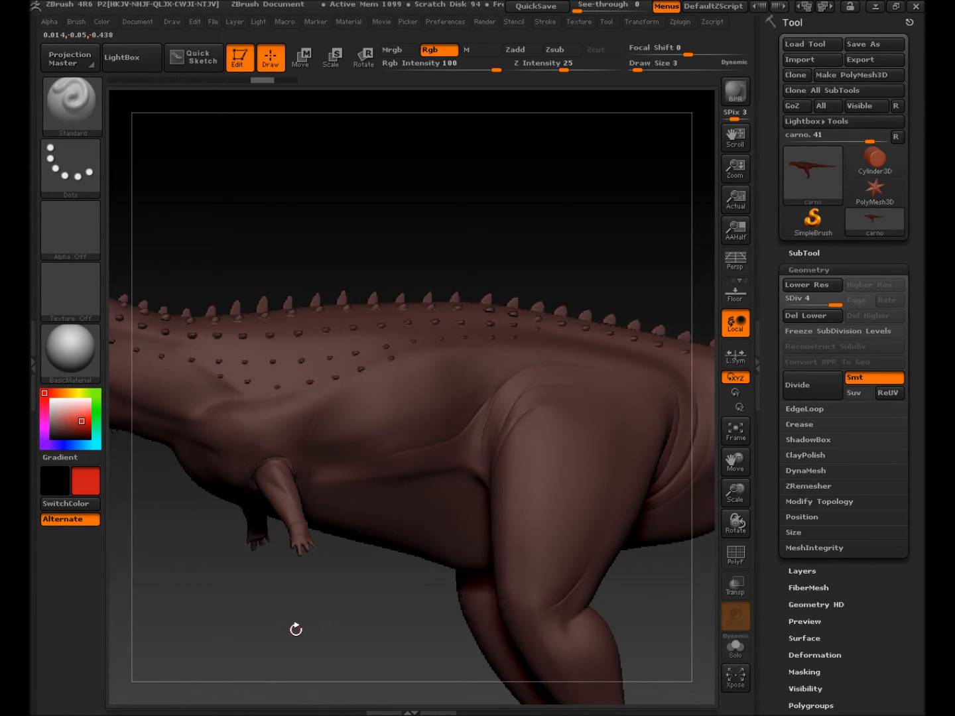
Step: Rotate, pan and zoom to show the whole carnotaurus side-on, then choose a muted dark brown
{"action": "mouse_move", "coordinate": [298, 626]}
{"action": "left_mouse_down"}
{"action": "mouse_move", "coordinate": [312, 642]}
{"action": "mouse_move", "coordinate": [294, 636]}
{"action": "mouse_move", "coordinate": [309, 641]}
{"action": "mouse_move", "coordinate": [298, 624]}
{"action": "mouse_move", "coordinate": [279, 639]}
{"action": "mouse_move", "coordinate": [316, 636]}
{"action": "left_mouse_up"}
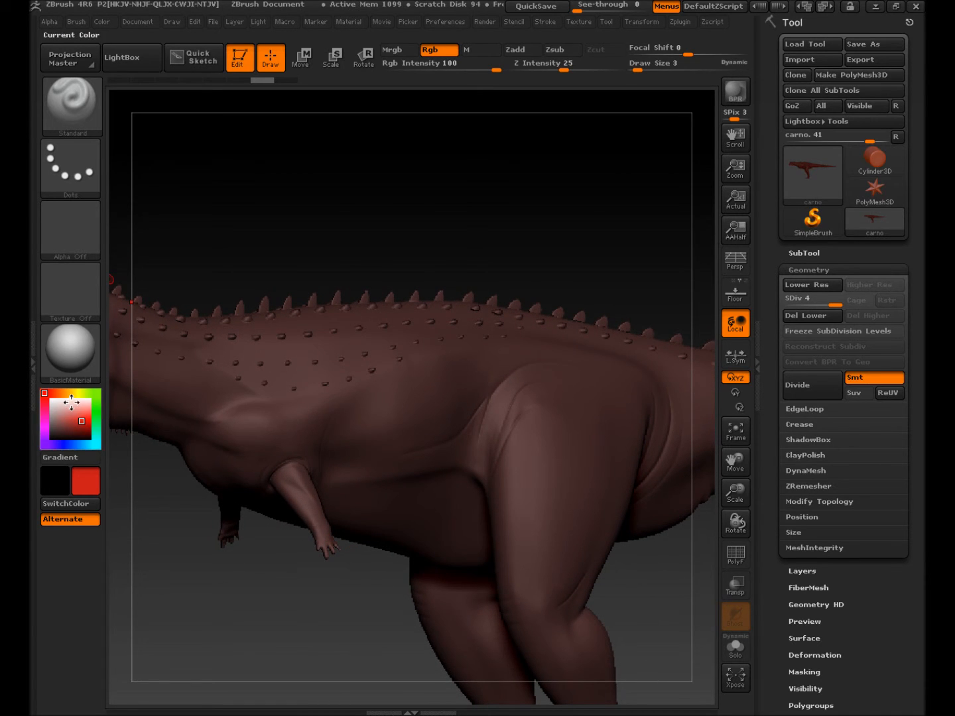
{"action": "right_click_drag", "start_coordinate": [371, 413], "coordinate": [496, 313], "text": "alt"}
{"action": "right_click_drag", "start_coordinate": [433, 564], "coordinate": [283, 577], "text": "ctrl"}
{"action": "right_click_drag", "start_coordinate": [453, 485], "coordinate": [358, 539], "text": "alt"}
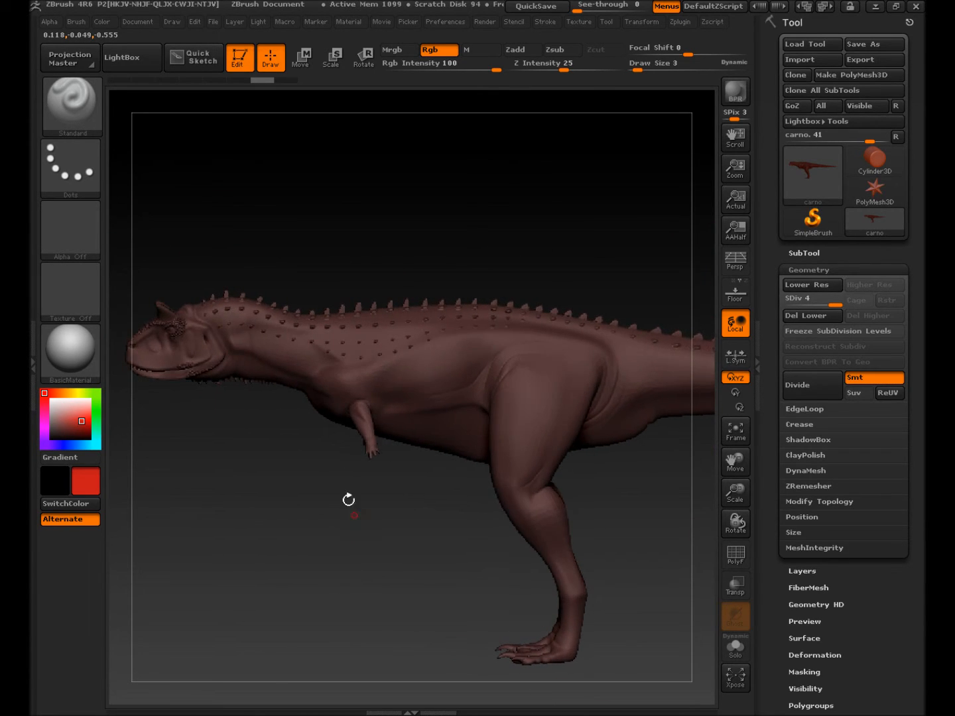
{"action": "mouse_move", "coordinate": [78, 428]}
{"action": "left_mouse_down"}
{"action": "mouse_move", "coordinate": [62, 423]}
{"action": "mouse_move", "coordinate": [59, 392]}
{"action": "mouse_move", "coordinate": [54, 433]}
{"action": "left_mouse_up"}
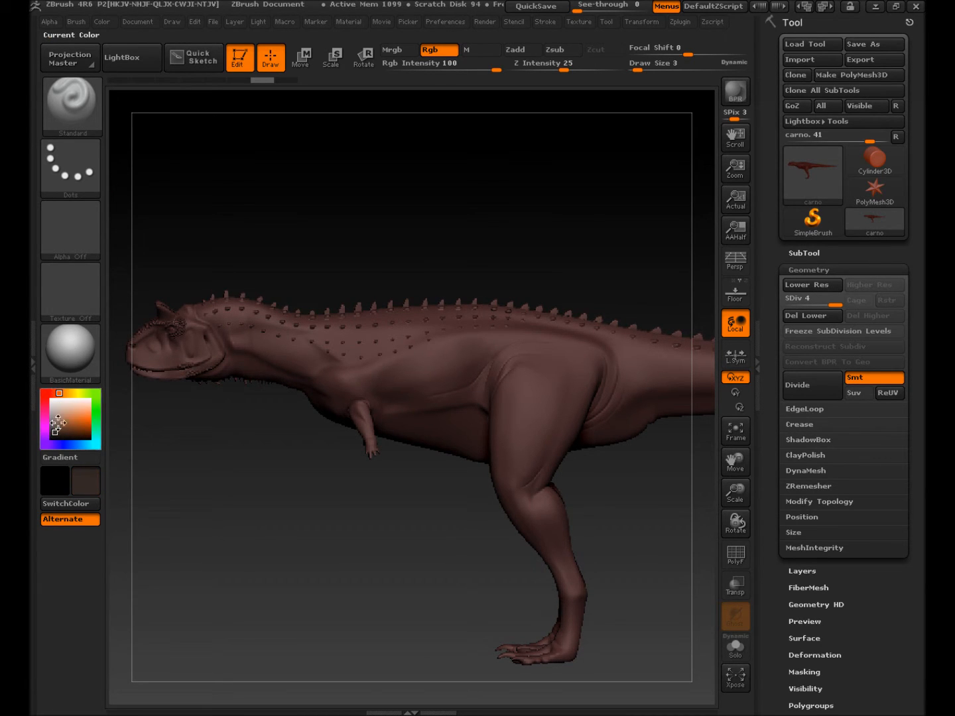
Step: Switch the brush stroke to Spray, set Draw Size to 26, and undo the trial spray stroke
{"action": "left_click", "coordinate": [58, 172]}
{"action": "left_click", "coordinate": [67, 180]}
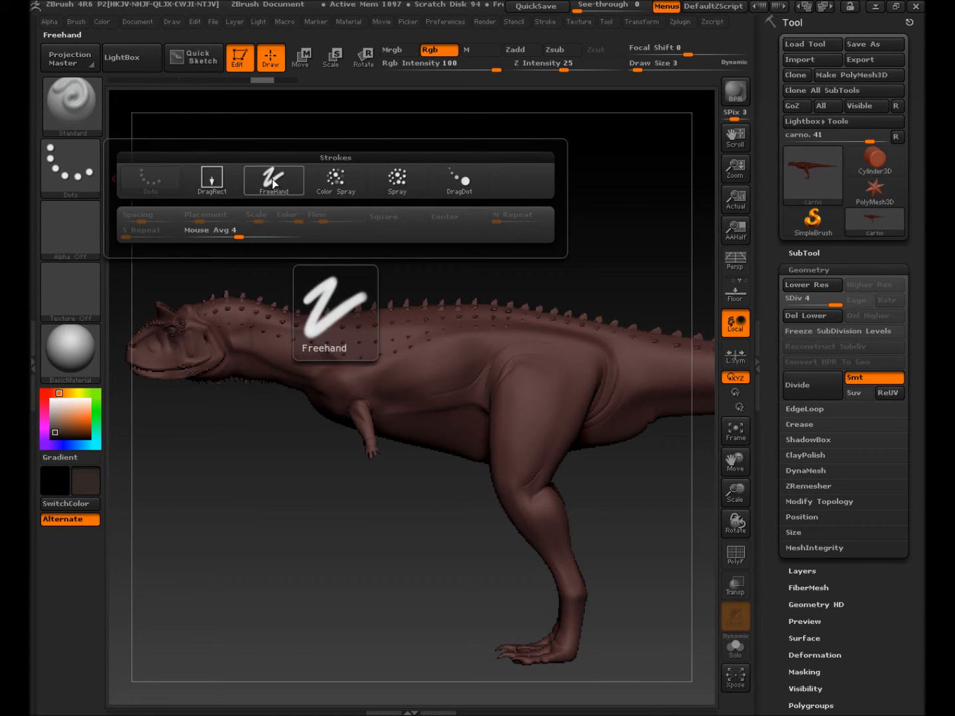
{"action": "left_click", "coordinate": [399, 181]}
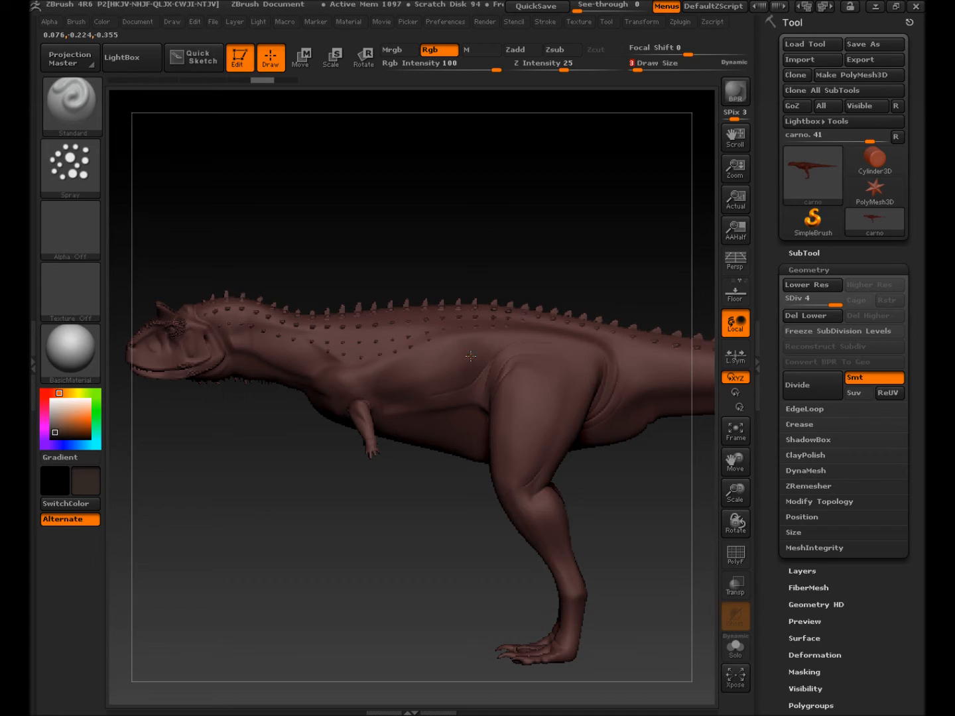
{"action": "key", "text": "s"}
{"action": "mouse_move", "coordinate": [475, 356]}
{"action": "left_mouse_down"}
{"action": "mouse_move", "coordinate": [489, 355]}
{"action": "mouse_move", "coordinate": [457, 352]}
{"action": "mouse_move", "coordinate": [426, 379]}
{"action": "mouse_move", "coordinate": [395, 382]}
{"action": "mouse_move", "coordinate": [375, 397]}
{"action": "mouse_move", "coordinate": [414, 348]}
{"action": "mouse_move", "coordinate": [555, 364]}
{"action": "mouse_move", "coordinate": [510, 457]}
{"action": "mouse_move", "coordinate": [531, 371]}
{"action": "mouse_move", "coordinate": [555, 352]}
{"action": "mouse_move", "coordinate": [466, 362]}
{"action": "left_mouse_up"}
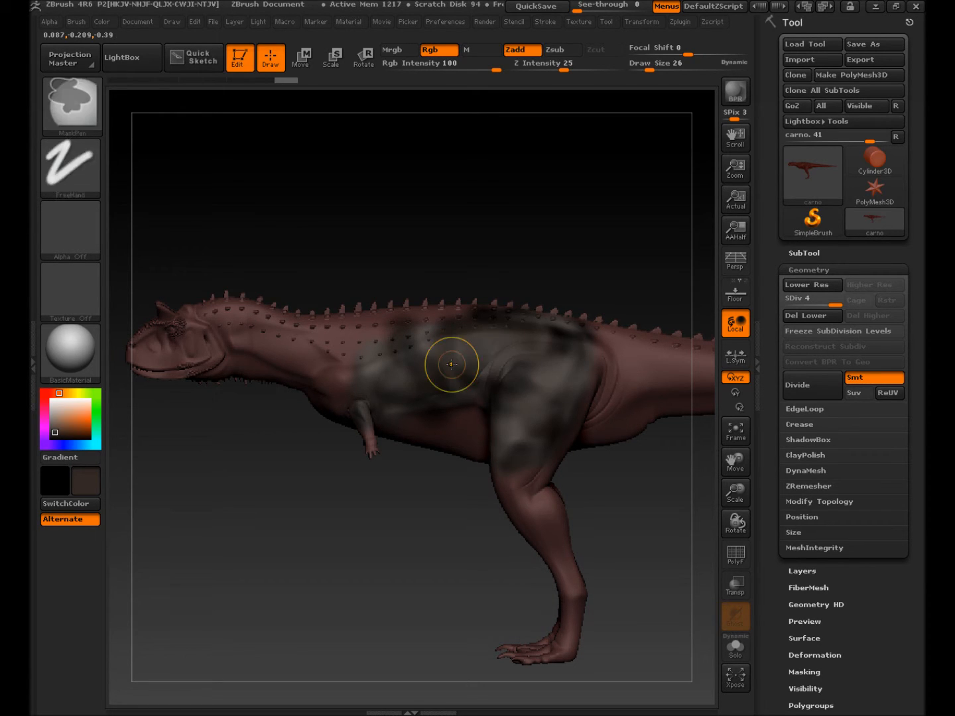
{"action": "key", "text": "ctrl+z"}
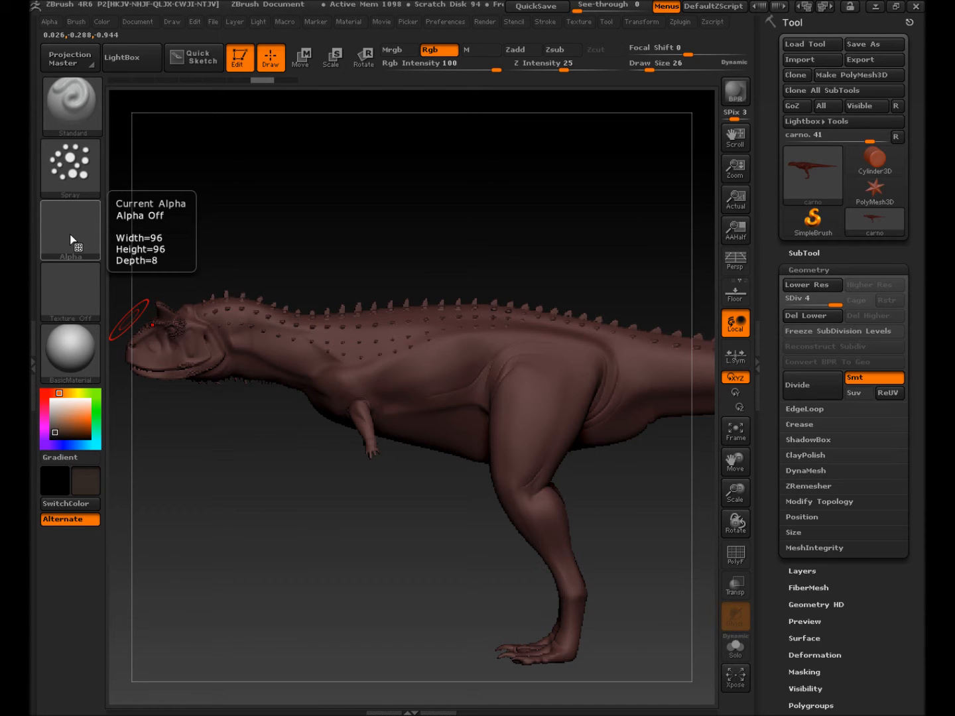
Step: Choose Alpha 23 for a speckled spray and test it on the flank, undoing the trial
{"action": "left_click", "coordinate": [69, 234]}
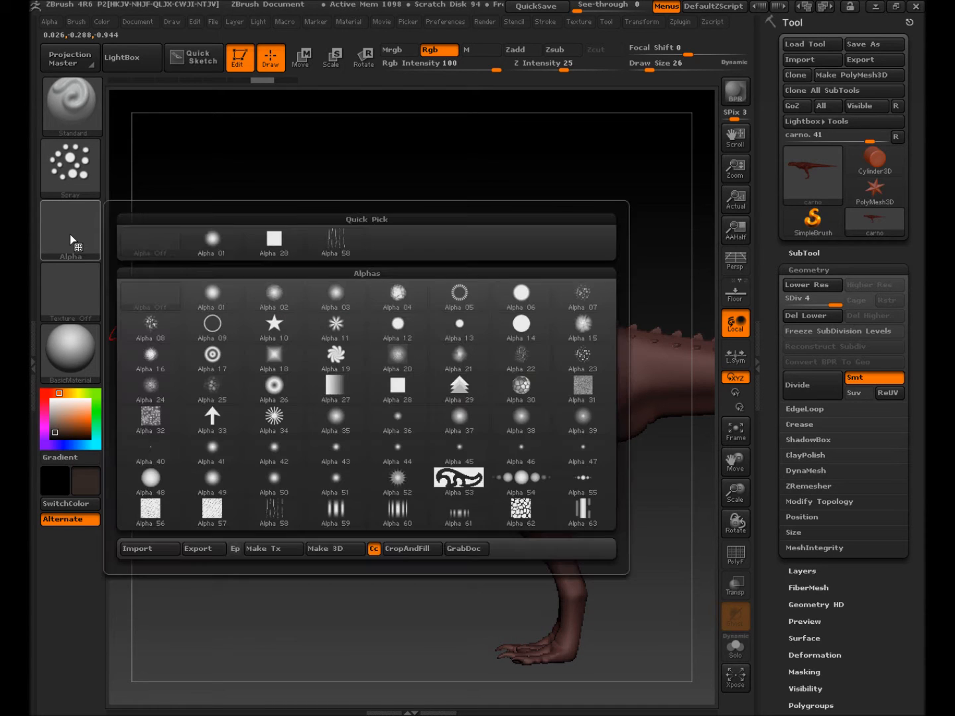
{"action": "left_click", "coordinate": [576, 361]}
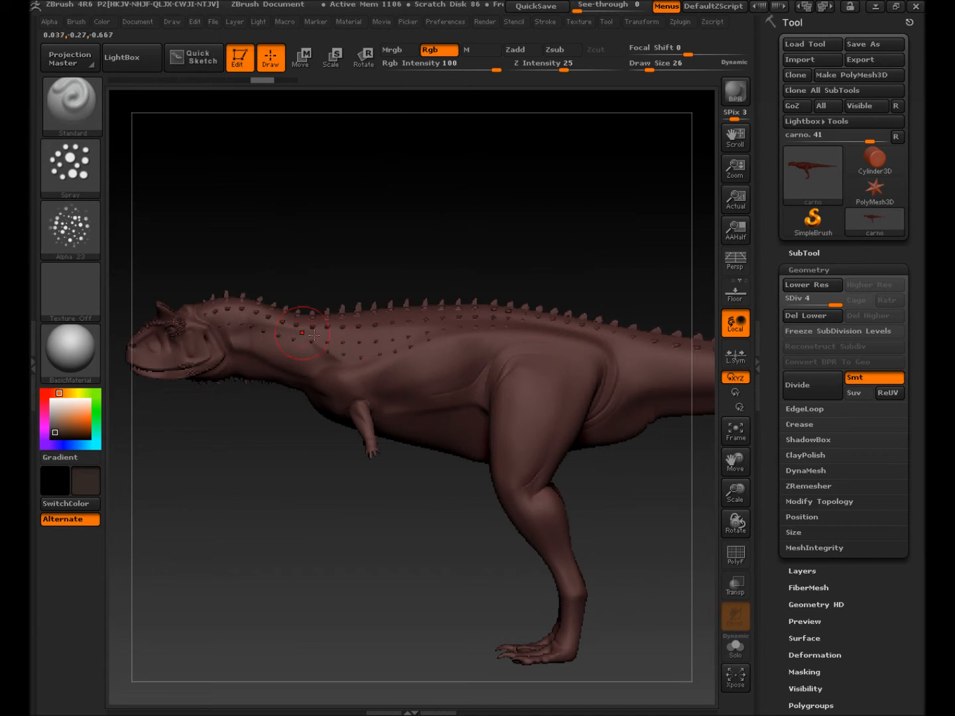
{"action": "mouse_move", "coordinate": [422, 362]}
{"action": "left_mouse_down"}
{"action": "mouse_move", "coordinate": [487, 341]}
{"action": "mouse_move", "coordinate": [564, 385]}
{"action": "mouse_move", "coordinate": [512, 447]}
{"action": "mouse_move", "coordinate": [535, 409]}
{"action": "mouse_move", "coordinate": [535, 456]}
{"action": "mouse_move", "coordinate": [568, 361]}
{"action": "mouse_move", "coordinate": [501, 358]}
{"action": "mouse_move", "coordinate": [570, 344]}
{"action": "mouse_move", "coordinate": [487, 350]}
{"action": "left_mouse_up"}
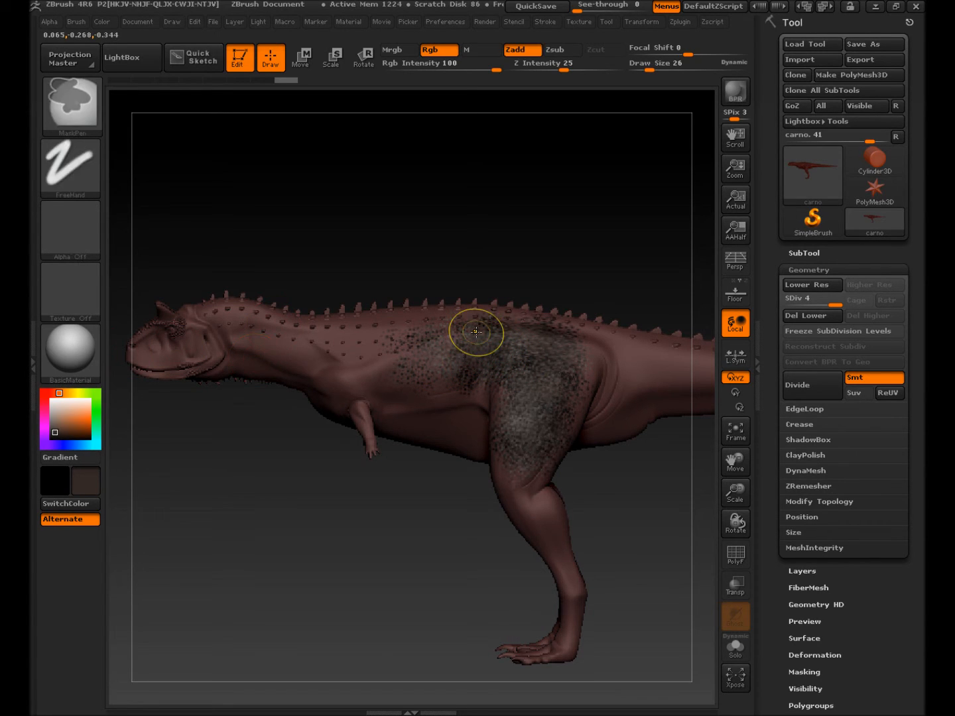
{"action": "key", "text": "ctrl+z"}
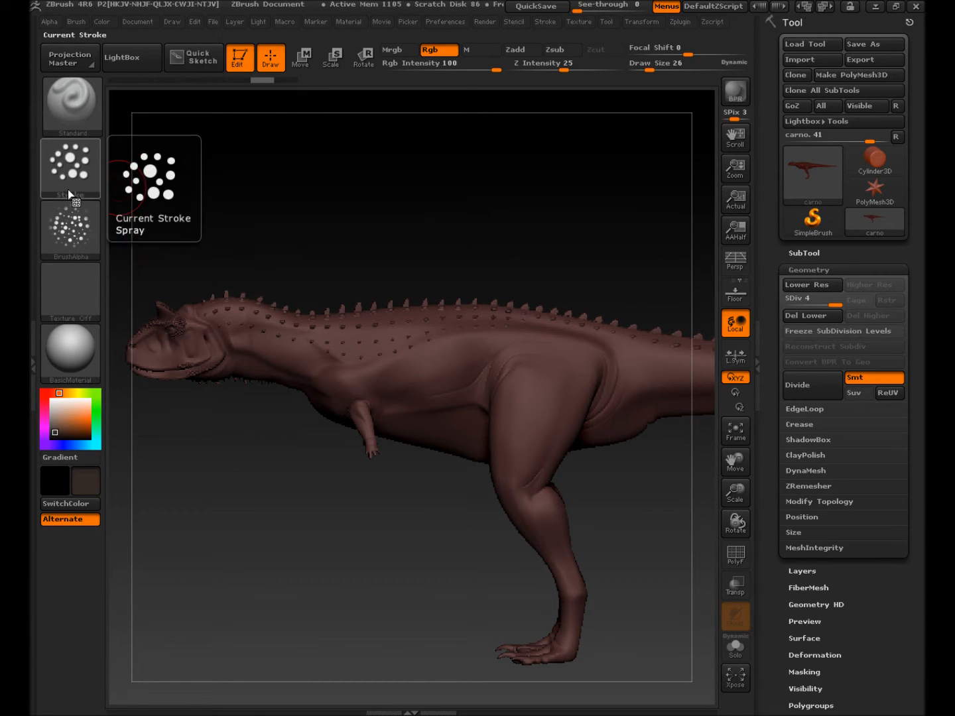
{"action": "left_click", "coordinate": [69, 189]}
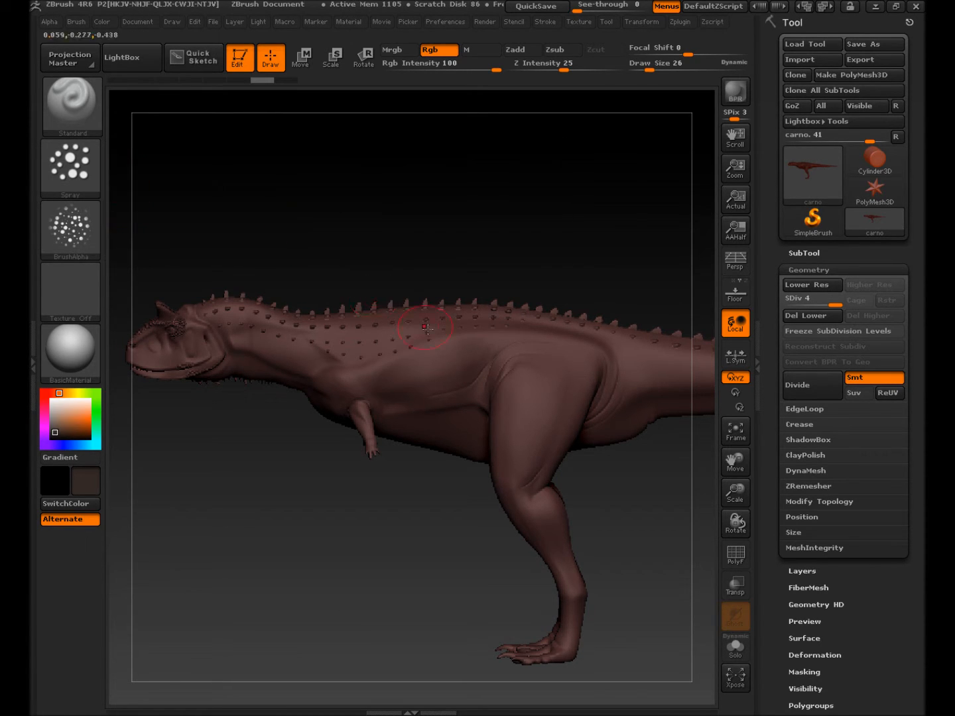
Step: Spray dark brown speckles over the thigh, hip, torso, back and lower leg
{"action": "mouse_move", "coordinate": [537, 374]}
{"action": "left_mouse_down"}
{"action": "mouse_move", "coordinate": [510, 415]}
{"action": "mouse_move", "coordinate": [521, 452]}
{"action": "left_mouse_up"}
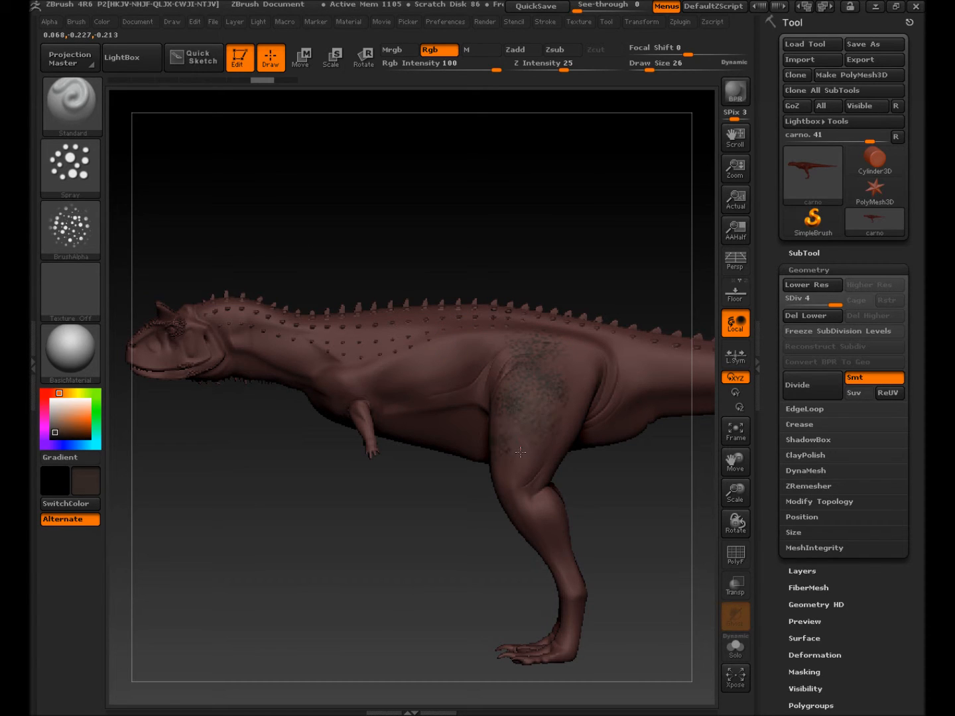
{"action": "left_click_drag", "start_coordinate": [548, 352], "coordinate": [516, 458]}
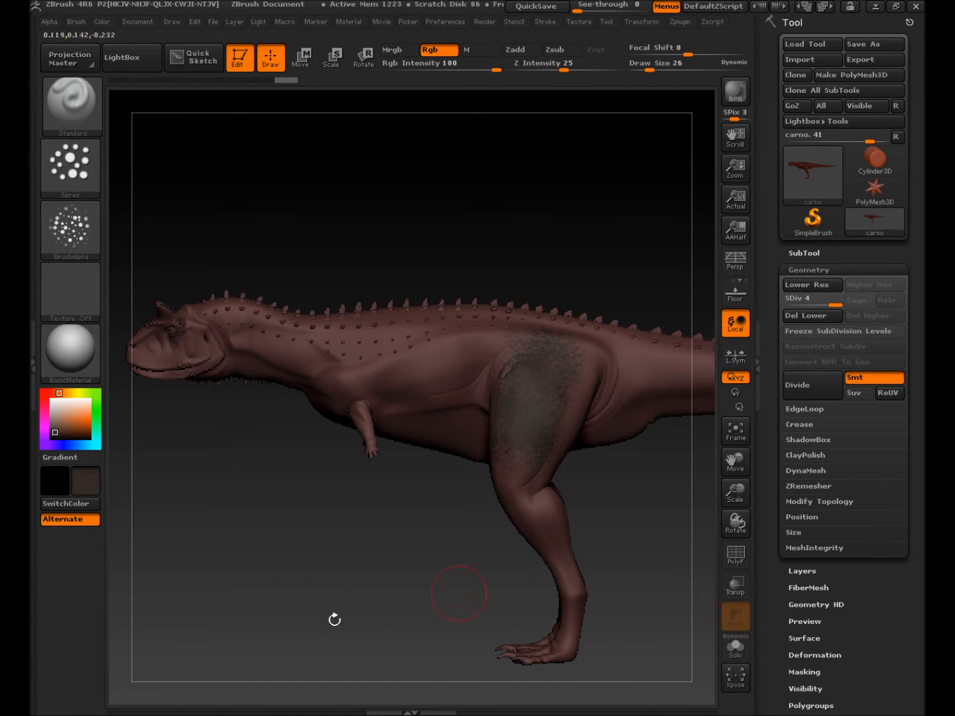
{"action": "mouse_move", "coordinate": [563, 369]}
{"action": "left_mouse_down"}
{"action": "mouse_move", "coordinate": [392, 345]}
{"action": "mouse_move", "coordinate": [438, 319]}
{"action": "mouse_move", "coordinate": [230, 358]}
{"action": "left_mouse_up"}
{"action": "mouse_move", "coordinate": [266, 297]}
{"action": "left_mouse_down"}
{"action": "mouse_move", "coordinate": [510, 467]}
{"action": "mouse_move", "coordinate": [371, 420]}
{"action": "mouse_move", "coordinate": [560, 514]}
{"action": "mouse_move", "coordinate": [570, 597]}
{"action": "mouse_move", "coordinate": [557, 554]}
{"action": "left_mouse_up"}
{"action": "mouse_move", "coordinate": [567, 382]}
{"action": "left_mouse_down"}
{"action": "mouse_move", "coordinate": [652, 334]}
{"action": "mouse_move", "coordinate": [580, 400]}
{"action": "mouse_move", "coordinate": [636, 402]}
{"action": "left_mouse_up"}
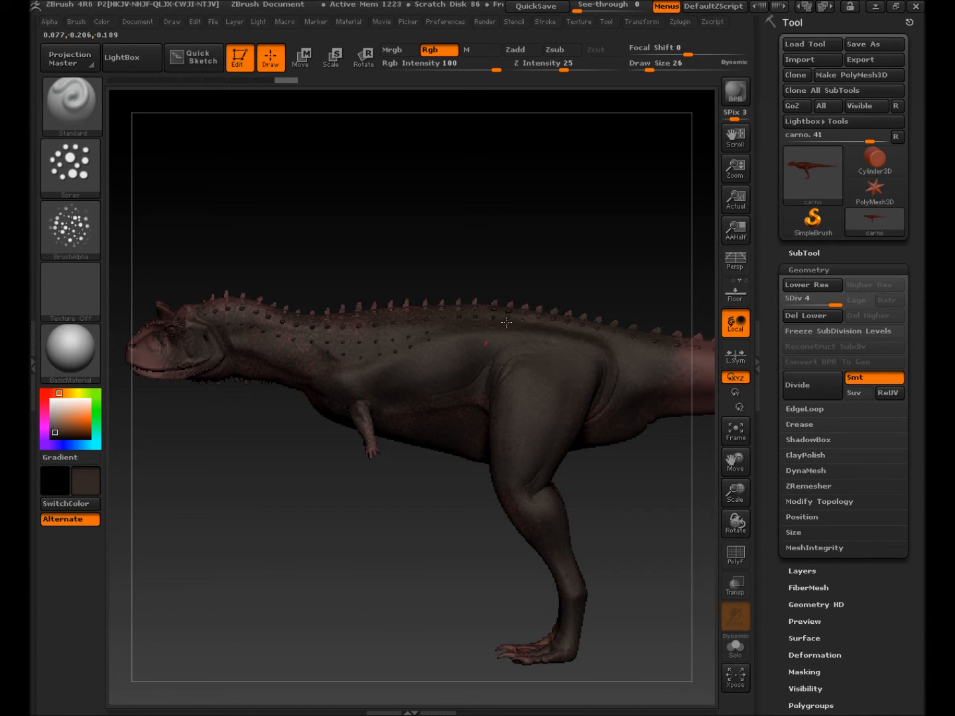
Step: Spray dark brown along the neck and head, then orbit to view the back and underside
{"action": "left_click_drag", "start_coordinate": [277, 327], "coordinate": [189, 308]}
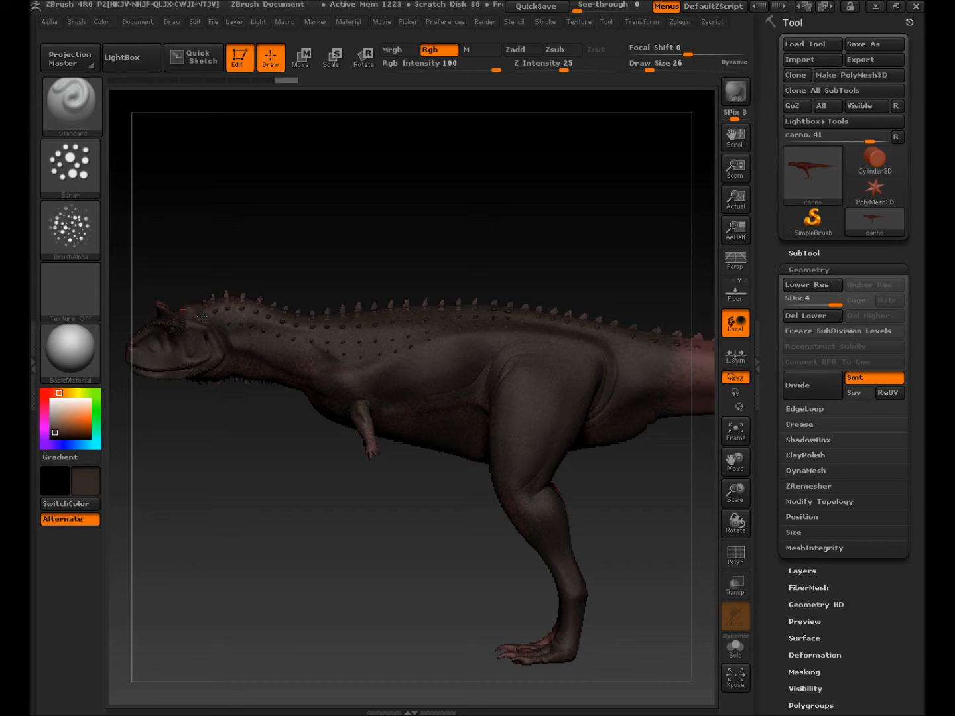
{"action": "left_click_drag", "start_coordinate": [171, 303], "coordinate": [175, 302]}
{"action": "left_click_drag", "start_coordinate": [223, 269], "coordinate": [222, 384]}
{"action": "left_click_drag", "start_coordinate": [252, 297], "coordinate": [212, 297]}
{"action": "mouse_move", "coordinate": [279, 407]}
{"action": "left_mouse_down"}
{"action": "mouse_move", "coordinate": [331, 401]}
{"action": "mouse_move", "coordinate": [349, 448]}
{"action": "mouse_move", "coordinate": [319, 420]}
{"action": "mouse_move", "coordinate": [312, 367]}
{"action": "mouse_move", "coordinate": [291, 368]}
{"action": "mouse_move", "coordinate": [315, 427]}
{"action": "mouse_move", "coordinate": [396, 420]}
{"action": "mouse_move", "coordinate": [537, 505]}
{"action": "mouse_move", "coordinate": [451, 511]}
{"action": "mouse_move", "coordinate": [463, 531]}
{"action": "left_mouse_up"}
{"action": "key", "text": "super"}
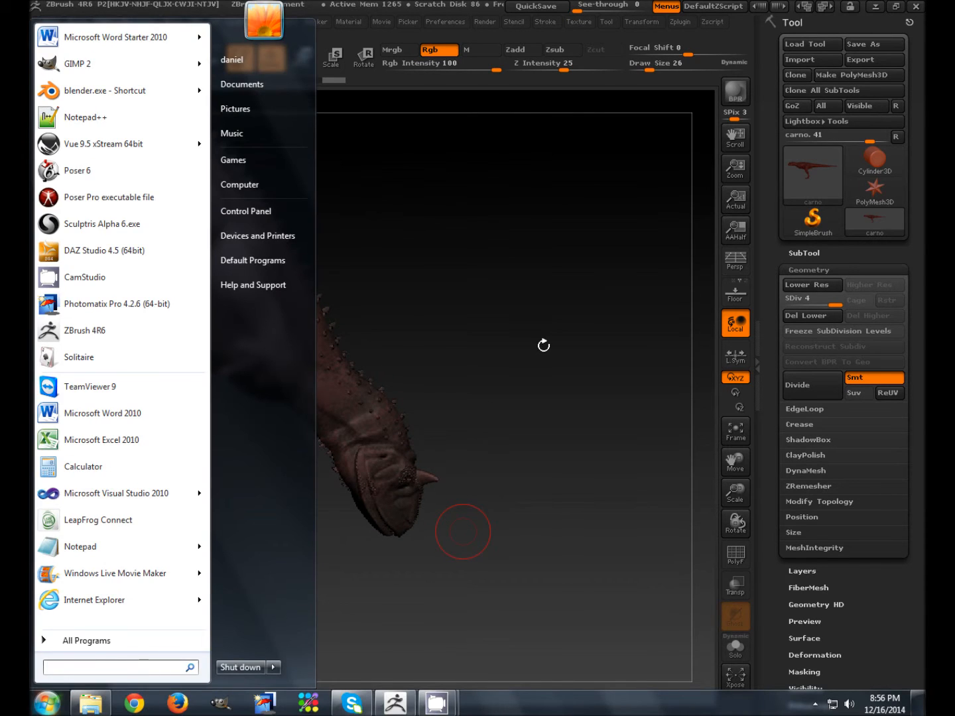
Step: Darken the leftover reddish patches on the hip, upper thigh, neck, shoulder and upper back
{"action": "left_click", "coordinate": [543, 344]}
{"action": "mouse_move", "coordinate": [457, 383]}
{"action": "left_mouse_down"}
{"action": "mouse_move", "coordinate": [430, 378]}
{"action": "mouse_move", "coordinate": [470, 359]}
{"action": "mouse_move", "coordinate": [398, 321]}
{"action": "mouse_move", "coordinate": [310, 327]}
{"action": "left_mouse_up"}
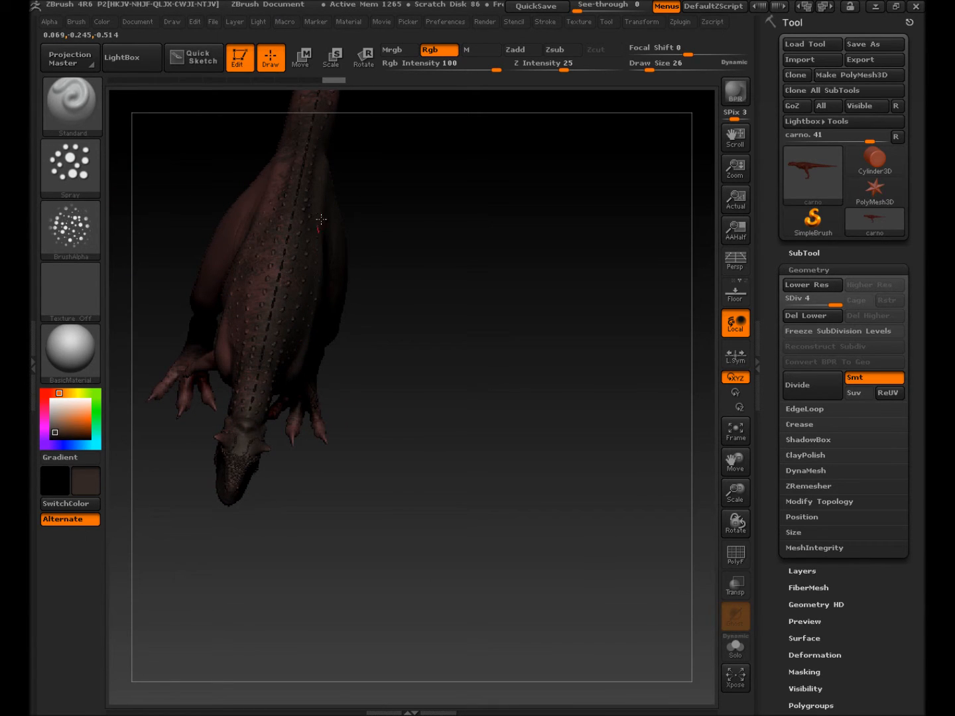
{"action": "mouse_move", "coordinate": [328, 283]}
{"action": "left_mouse_down"}
{"action": "mouse_move", "coordinate": [292, 265]}
{"action": "mouse_move", "coordinate": [317, 268]}
{"action": "mouse_move", "coordinate": [398, 365]}
{"action": "mouse_move", "coordinate": [461, 393]}
{"action": "left_mouse_up"}
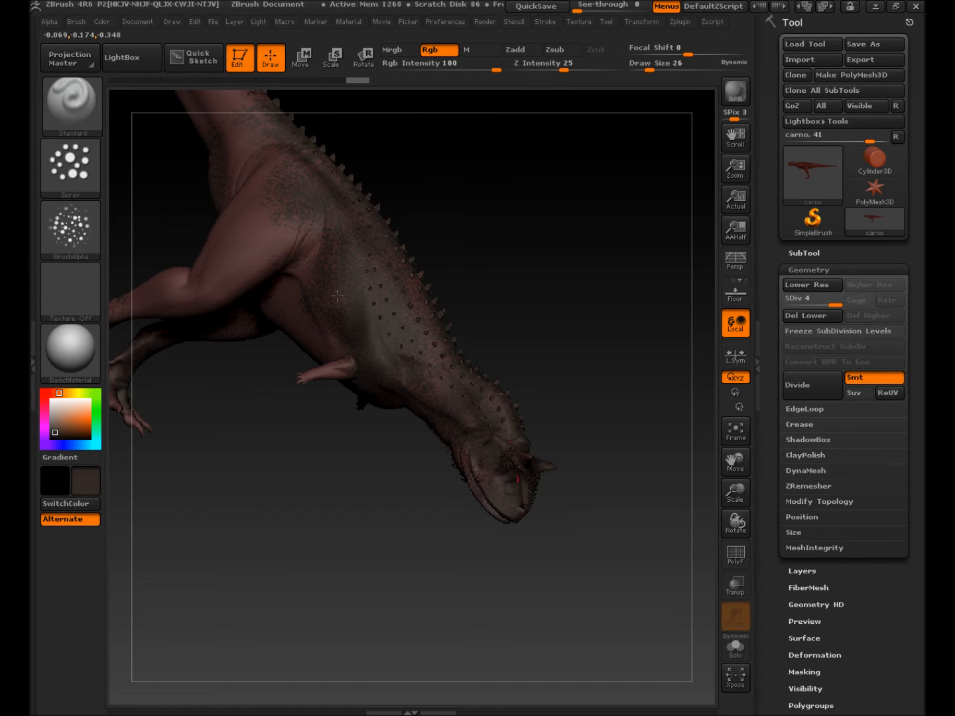
{"action": "mouse_move", "coordinate": [277, 223]}
{"action": "left_mouse_down"}
{"action": "mouse_move", "coordinate": [228, 272]}
{"action": "mouse_move", "coordinate": [252, 204]}
{"action": "left_mouse_up"}
{"action": "left_click_drag", "start_coordinate": [277, 267], "coordinate": [311, 352]}
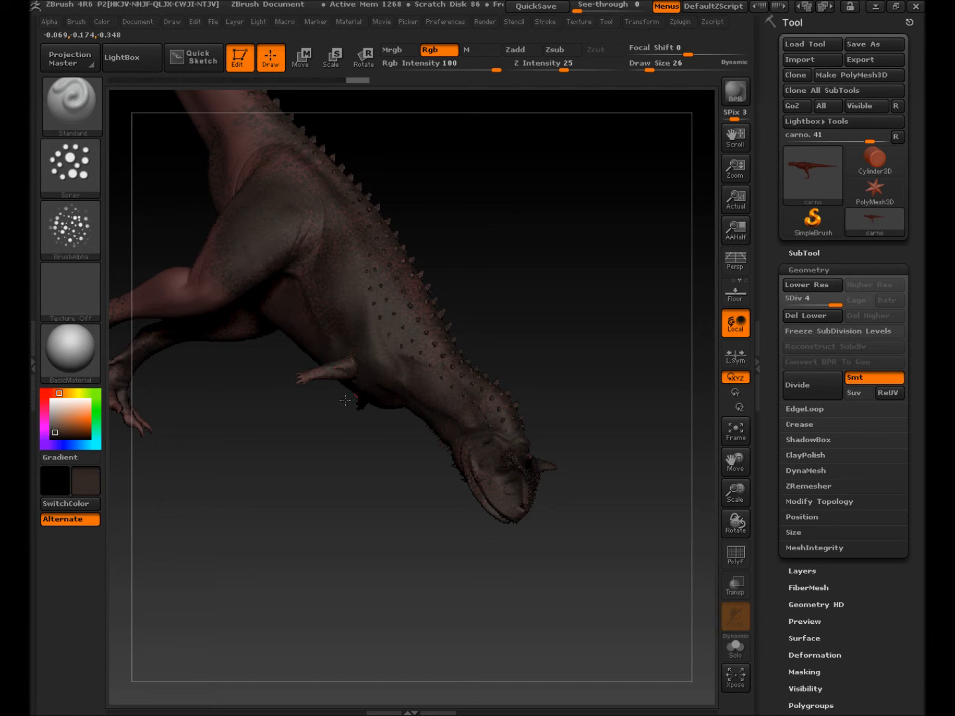
{"action": "left_click_drag", "start_coordinate": [228, 266], "coordinate": [91, 299]}
{"action": "left_click_drag", "start_coordinate": [256, 259], "coordinate": [229, 219]}
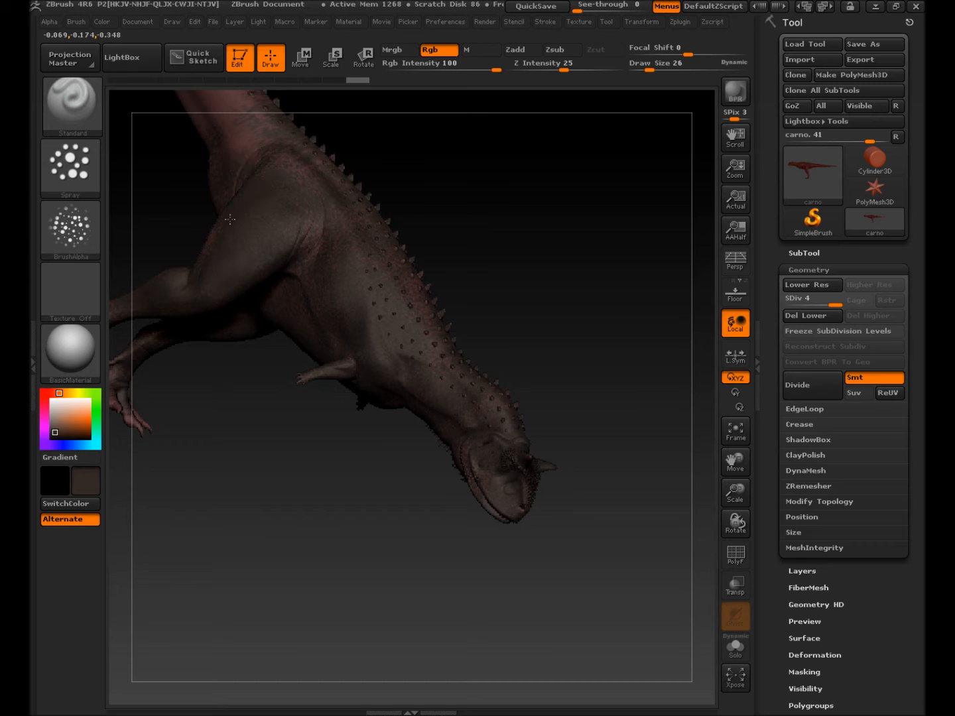
{"action": "left_click_drag", "start_coordinate": [409, 277], "coordinate": [439, 318]}
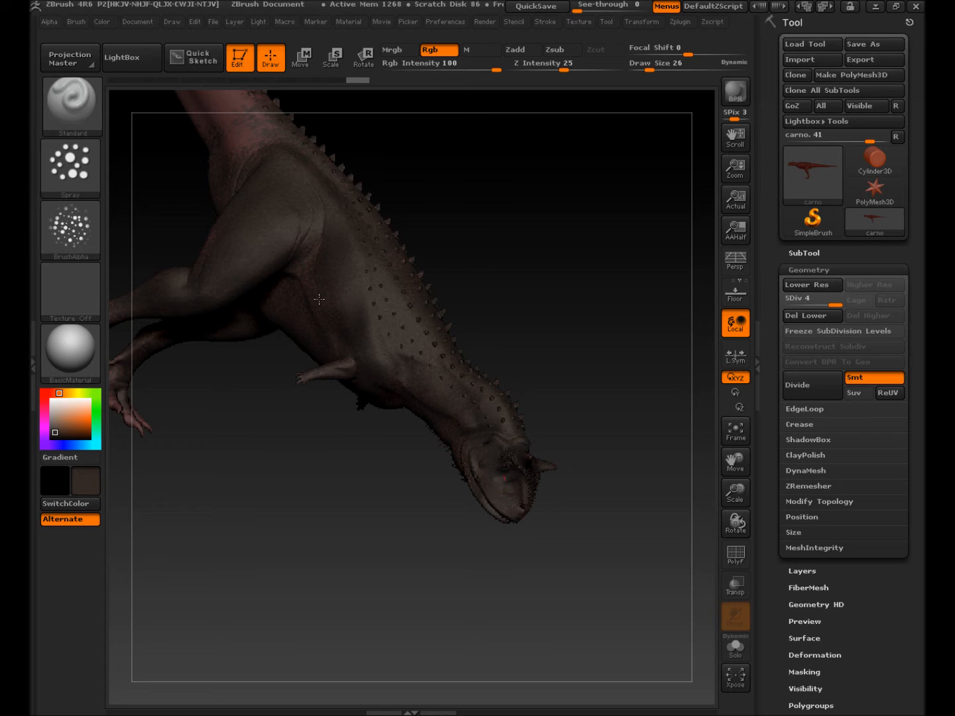
{"action": "left_click_drag", "start_coordinate": [293, 256], "coordinate": [292, 259]}
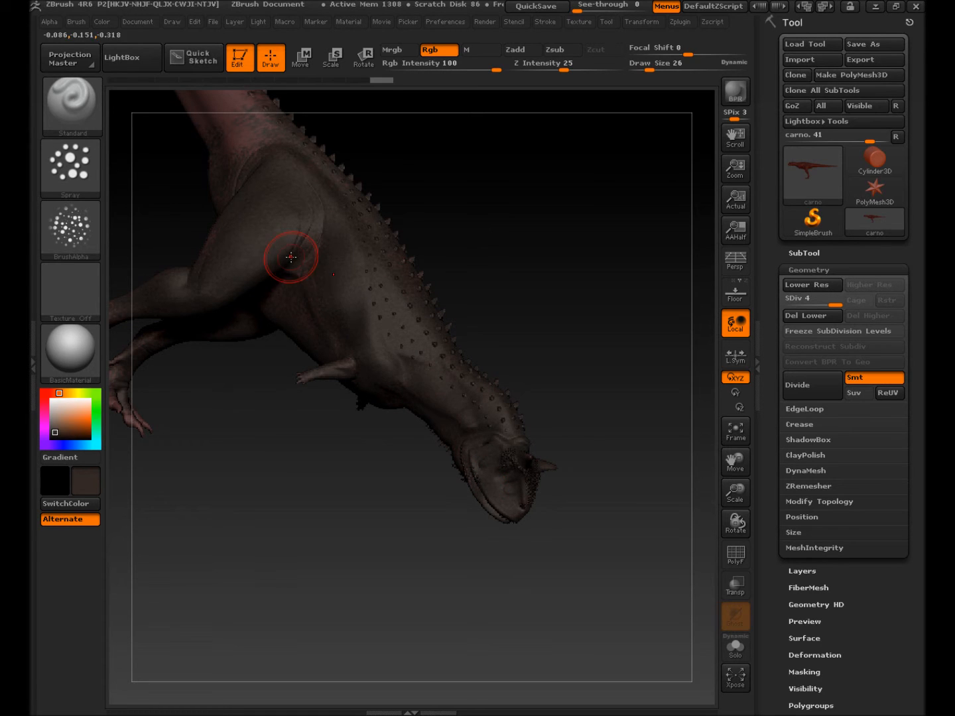
Step: Spray dark brown along the tail's reddish tint up to the tail tip
{"action": "right_click_drag", "start_coordinate": [298, 266], "coordinate": [556, 525], "text": "alt"}
{"action": "mouse_move", "coordinate": [508, 395]}
{"action": "left_mouse_down"}
{"action": "mouse_move", "coordinate": [474, 333]}
{"action": "mouse_move", "coordinate": [438, 311]}
{"action": "mouse_move", "coordinate": [285, 90]}
{"action": "left_mouse_up"}
{"action": "right_click_drag", "start_coordinate": [404, 308], "coordinate": [421, 479], "text": "alt"}
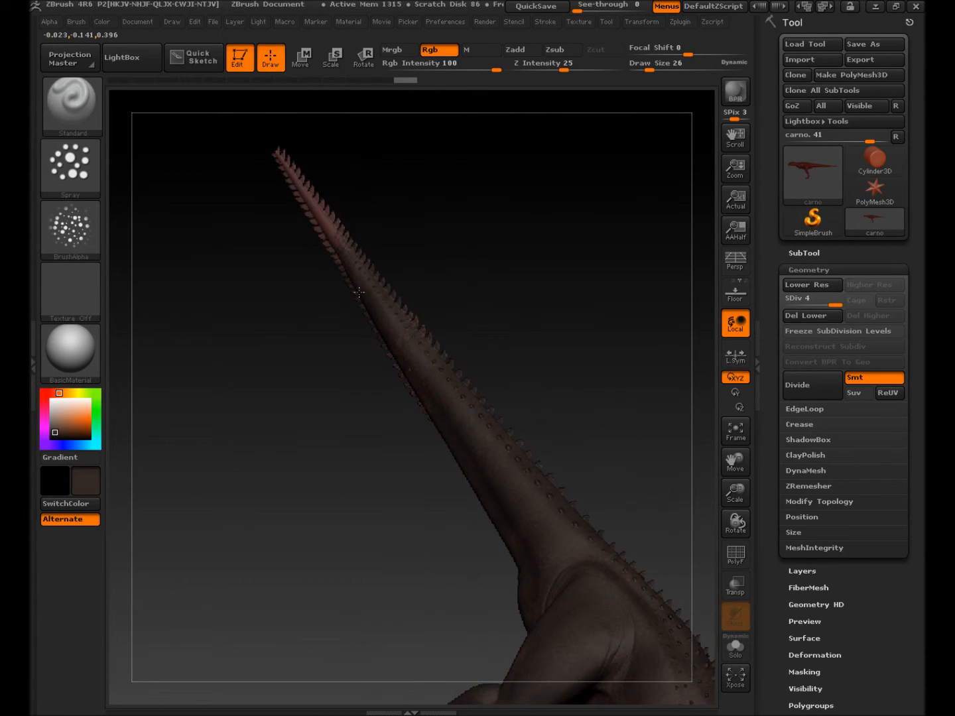
{"action": "mouse_move", "coordinate": [313, 180]}
{"action": "left_mouse_down"}
{"action": "mouse_move", "coordinate": [264, 139]}
{"action": "mouse_move", "coordinate": [286, 150]}
{"action": "mouse_move", "coordinate": [519, 512]}
{"action": "left_mouse_up"}
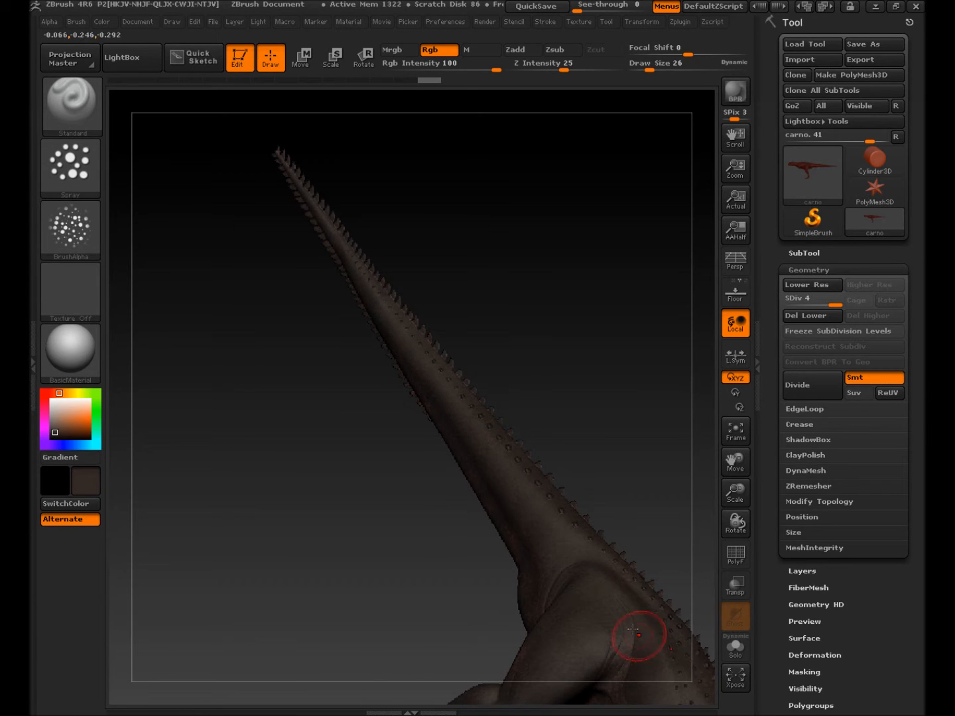
{"action": "right_click_drag", "start_coordinate": [633, 629], "coordinate": [428, 168], "text": "alt"}
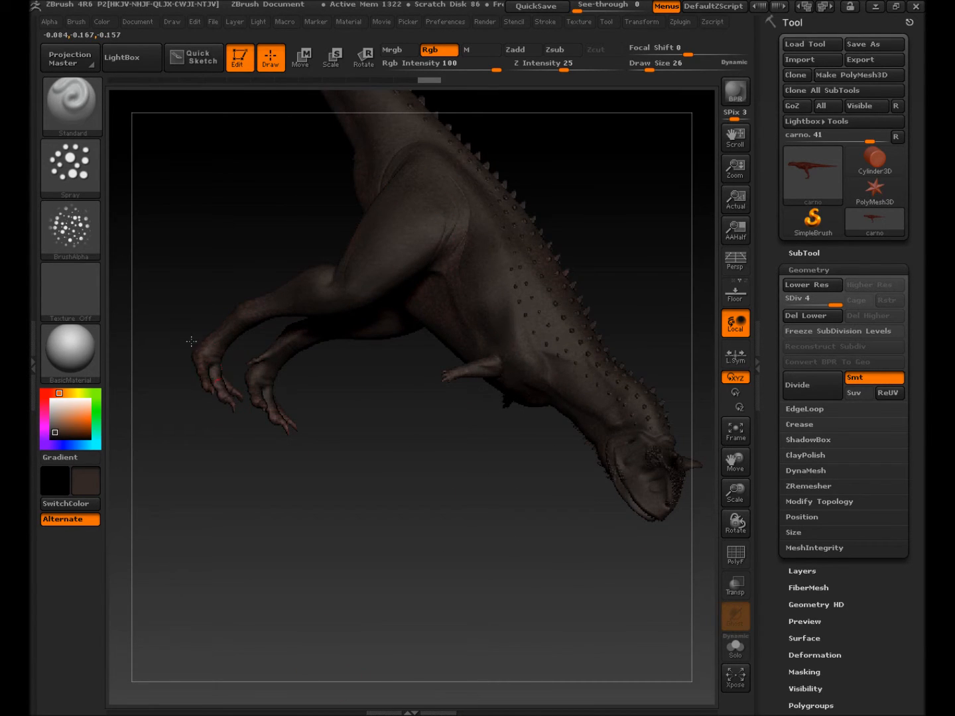
Step: Rotate to the underside and dab dark brown over the belly and flank
{"action": "mouse_move", "coordinate": [275, 281]}
{"action": "right_mouse_down"}
{"action": "mouse_move", "coordinate": [348, 334]}
{"action": "mouse_move", "coordinate": [375, 326]}
{"action": "right_mouse_up"}
{"action": "left_click_drag", "start_coordinate": [250, 209], "coordinate": [242, 225]}
{"action": "right_click_drag", "start_coordinate": [256, 211], "coordinate": [319, 488], "text": "alt"}
{"action": "left_click_drag", "start_coordinate": [319, 374], "coordinate": [319, 409]}
{"action": "mouse_move", "coordinate": [319, 411]}
{"action": "right_mouse_down"}
{"action": "mouse_move", "coordinate": [213, 500]}
{"action": "mouse_move", "coordinate": [241, 385]}
{"action": "mouse_move", "coordinate": [401, 509]}
{"action": "mouse_move", "coordinate": [320, 455]}
{"action": "mouse_move", "coordinate": [365, 445]}
{"action": "right_mouse_up"}
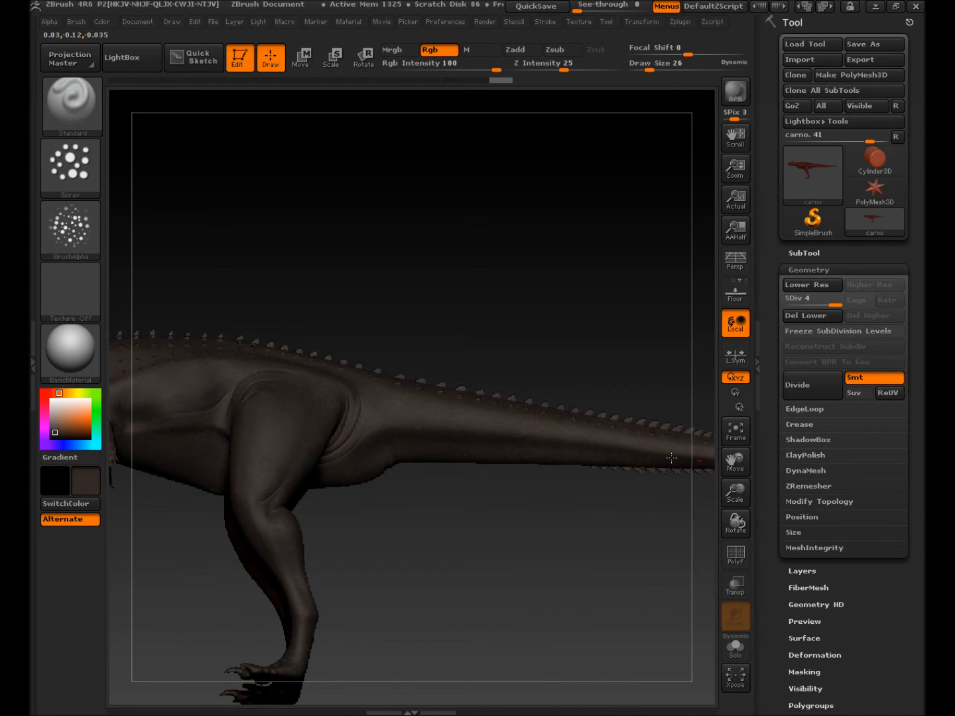
{"action": "left_click_drag", "start_coordinate": [395, 385], "coordinate": [381, 387]}
{"action": "right_click_drag", "start_coordinate": [305, 464], "coordinate": [570, 483]}
Step: Inspect the head, return to a level side view, and zoom in on the belly and flank
{"action": "mouse_move", "coordinate": [444, 486]}
{"action": "right_mouse_down"}
{"action": "mouse_move", "coordinate": [467, 505]}
{"action": "mouse_move", "coordinate": [449, 504]}
{"action": "right_mouse_up"}
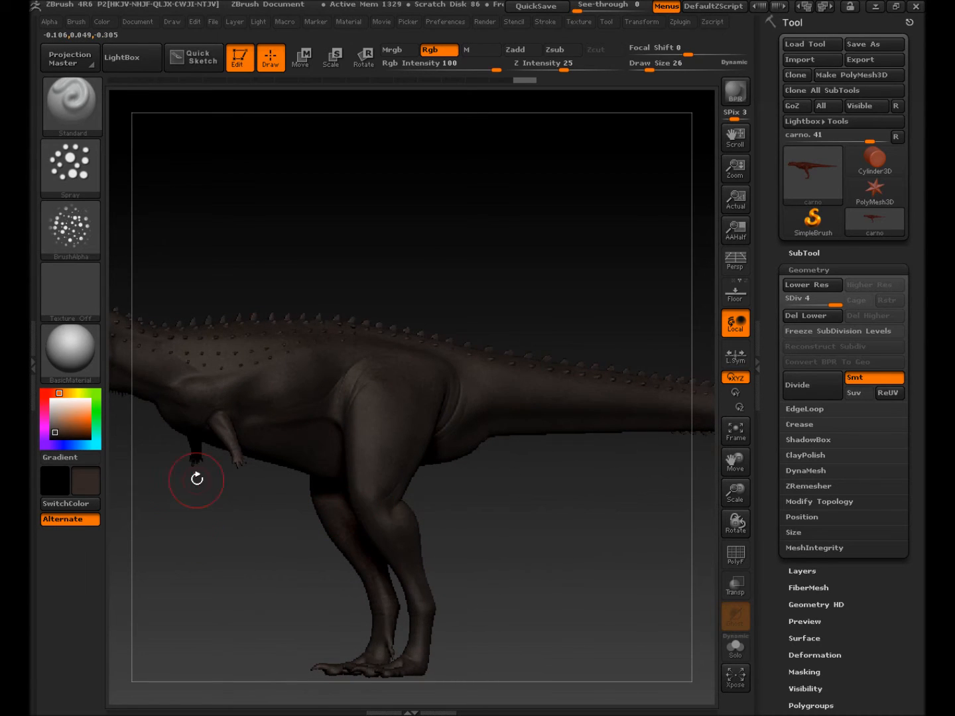
{"action": "right_click_drag", "start_coordinate": [454, 482], "coordinate": [620, 427], "text": "alt"}
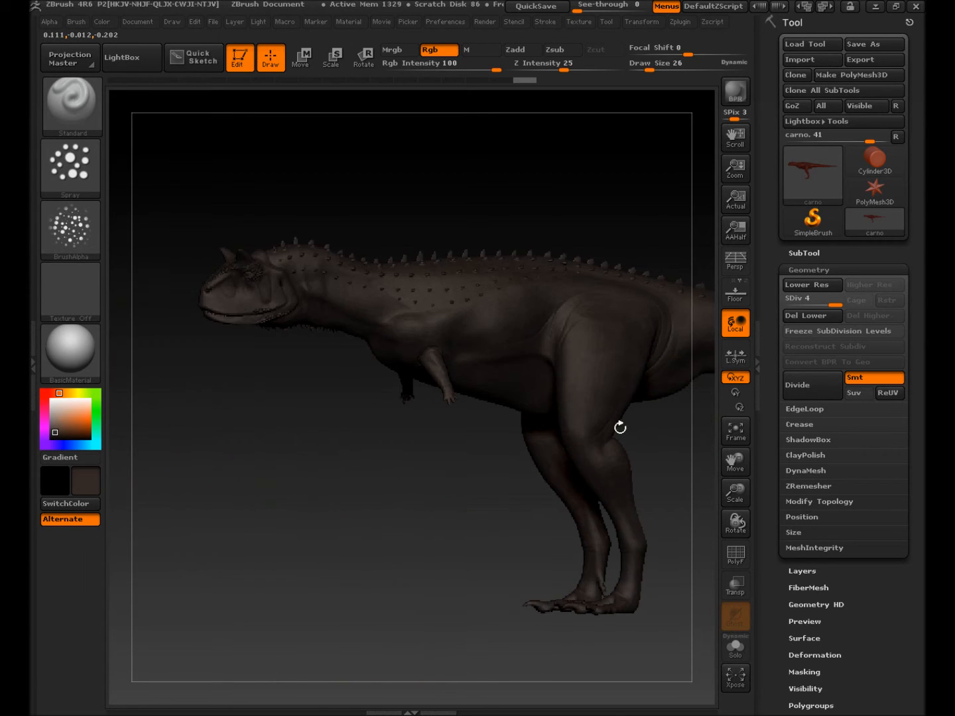
{"action": "right_click_drag", "start_coordinate": [498, 432], "coordinate": [502, 344]}
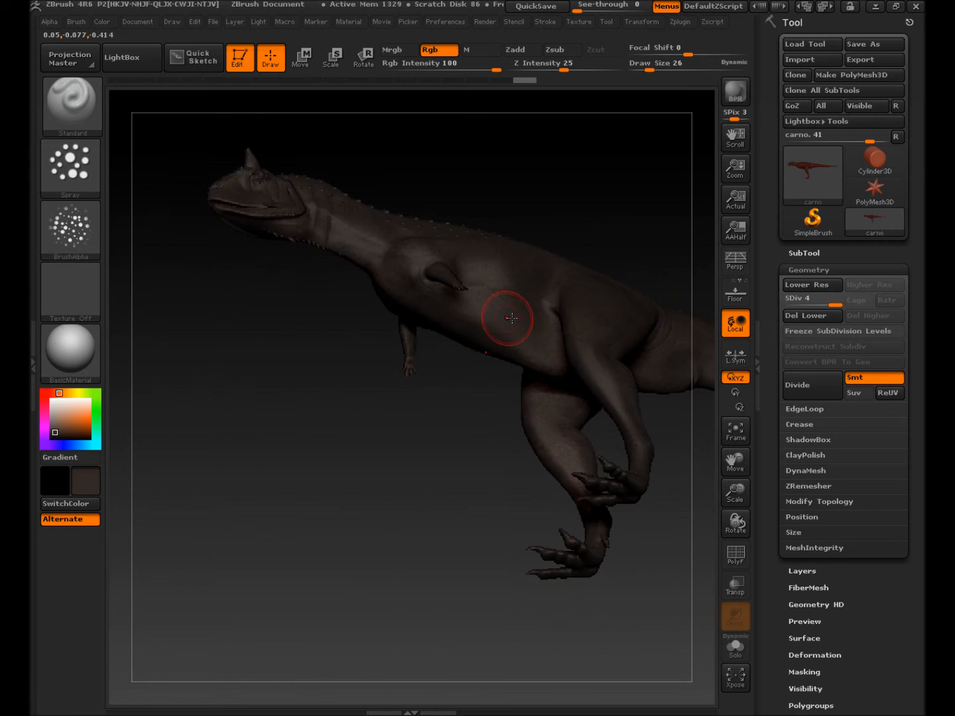
{"action": "right_click_drag", "start_coordinate": [511, 335], "coordinate": [501, 351]}
{"action": "key", "text": "ctrl"}
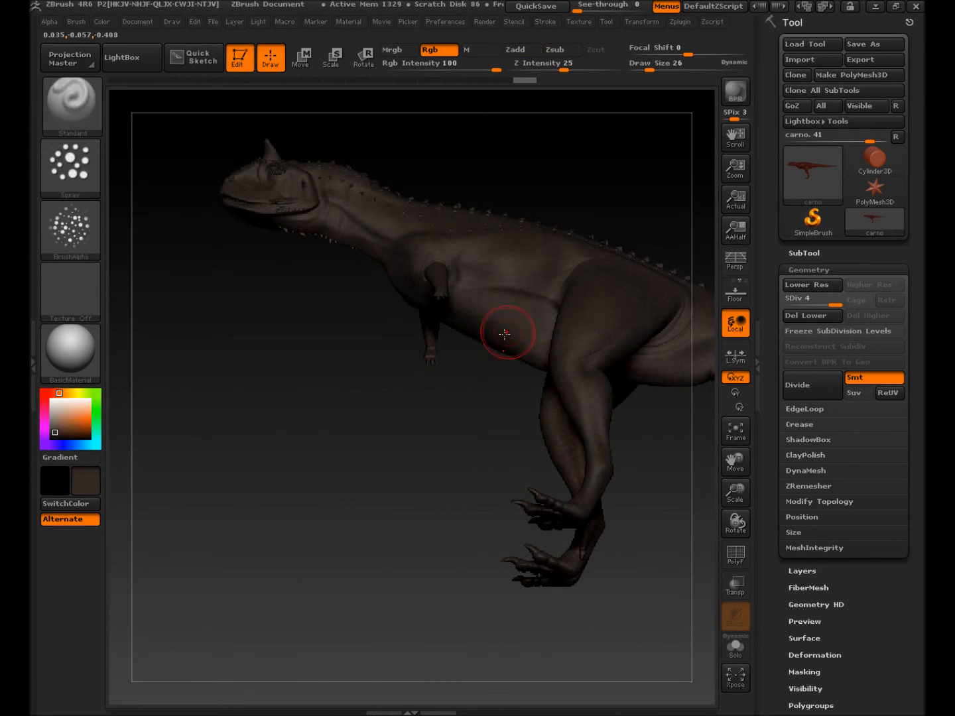
{"action": "mouse_move", "coordinate": [496, 353]}
{"action": "right_mouse_down", "text": "ctrl"}
{"action": "mouse_move", "coordinate": [512, 371]}
{"action": "mouse_move", "coordinate": [514, 350]}
{"action": "mouse_move", "coordinate": [535, 374]}
{"action": "mouse_move", "coordinate": [515, 349]}
{"action": "right_mouse_up", "text": "ctrl"}
{"action": "right_click_drag", "start_coordinate": [514, 349], "coordinate": [498, 368], "text": "ctrl"}
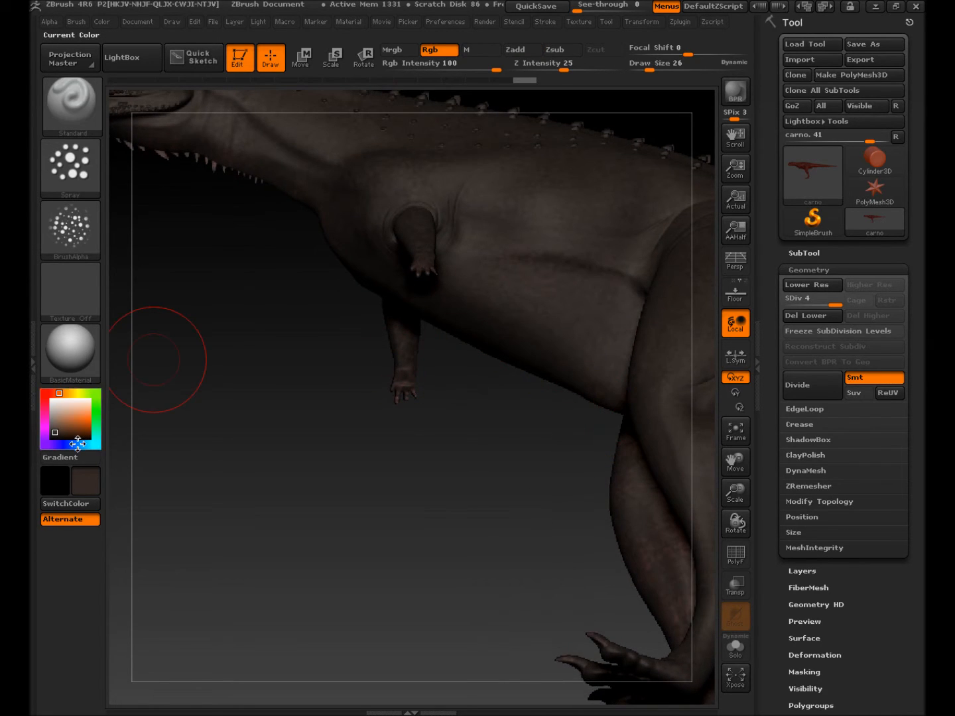
Step: Choose near-white as the paint colour and test it on the belly, undoing the speckles
{"action": "left_click", "coordinate": [62, 402]}
{"action": "mouse_move", "coordinate": [599, 273]}
{"action": "left_mouse_down"}
{"action": "mouse_move", "coordinate": [561, 289]}
{"action": "mouse_move", "coordinate": [598, 236]}
{"action": "left_mouse_up"}
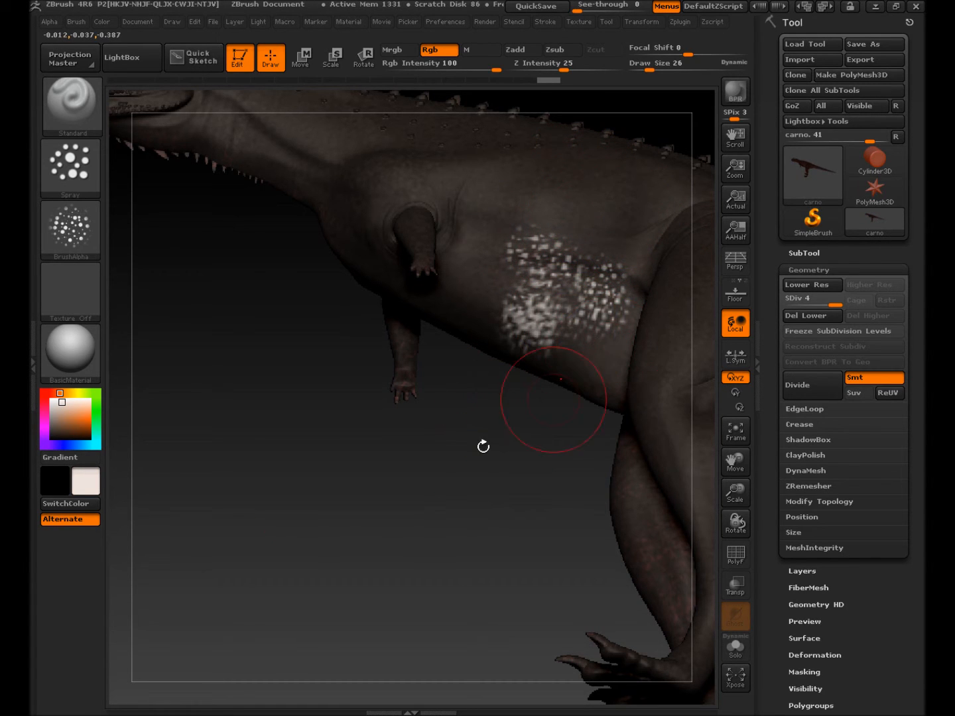
{"action": "key", "text": "ctrl+z"}
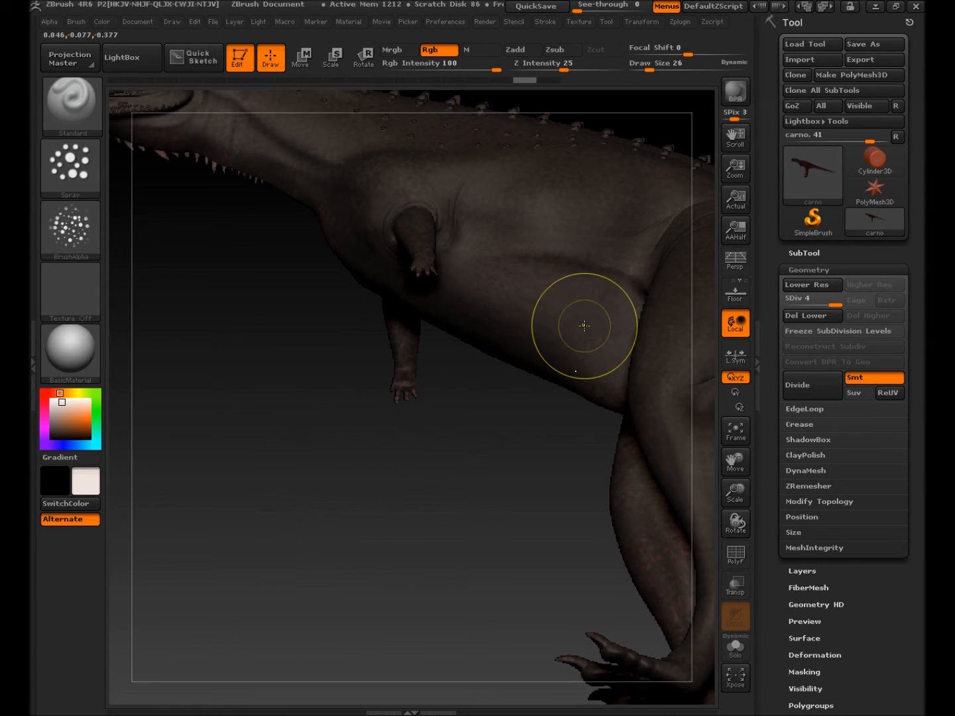
Step: Mask a band on the belly, spray white above it, then undo that white patch
{"action": "left_click_drag", "start_coordinate": [587, 326], "coordinate": [538, 312], "text": "ctrl"}
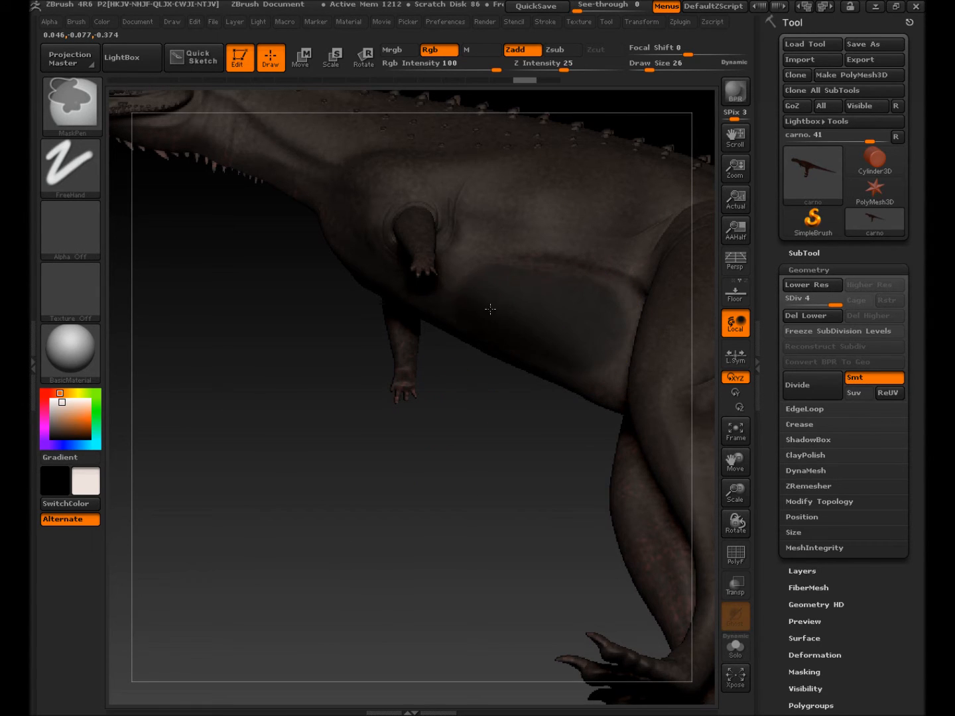
{"action": "left_click_drag", "start_coordinate": [599, 334], "coordinate": [593, 370], "text": "ctrl"}
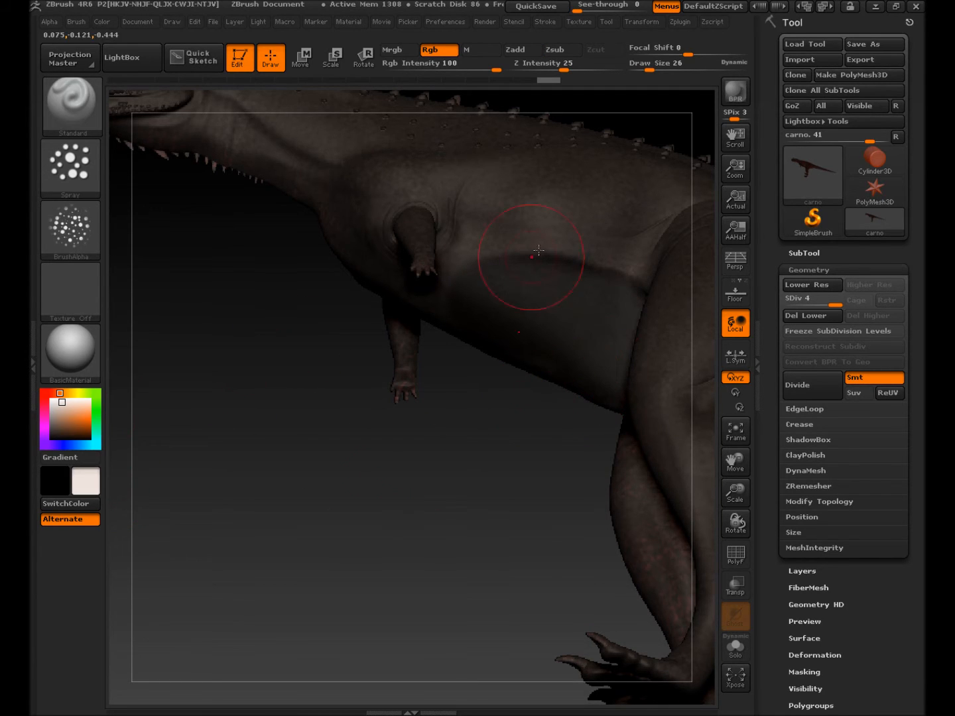
{"action": "mouse_move", "coordinate": [595, 231]}
{"action": "left_mouse_down"}
{"action": "mouse_move", "coordinate": [629, 262]}
{"action": "mouse_move", "coordinate": [558, 270]}
{"action": "left_mouse_up"}
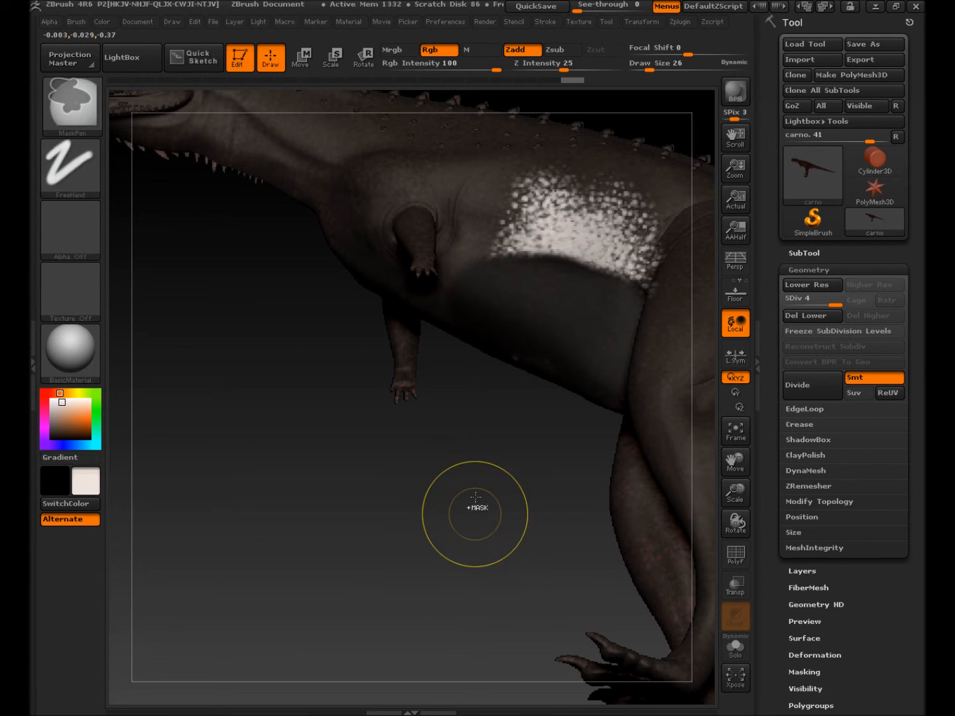
{"action": "key", "text": "ctrl+z"}
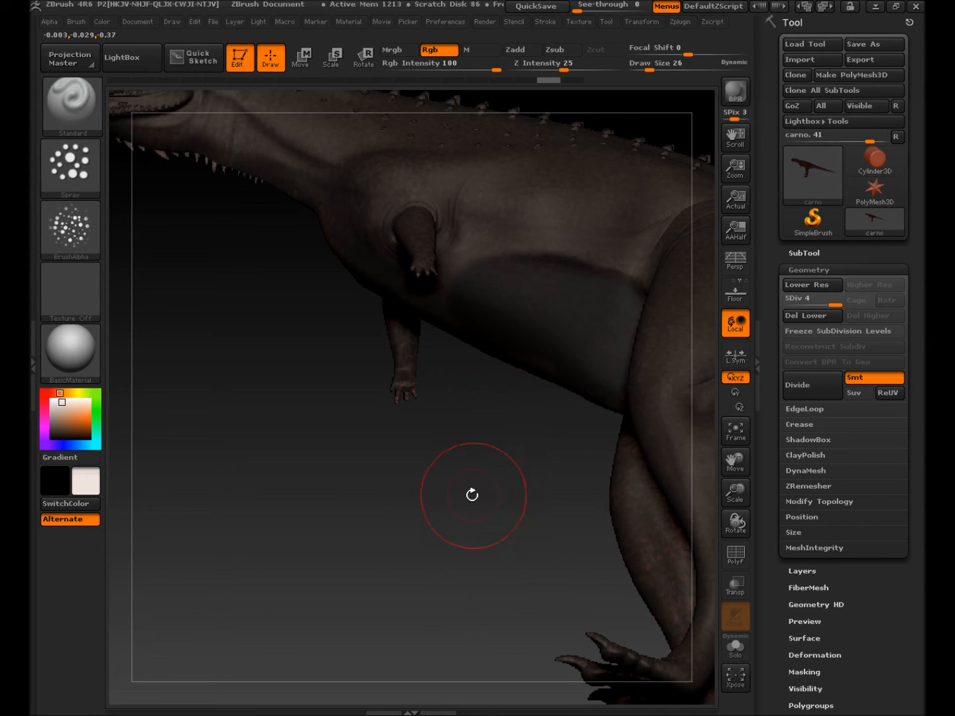
Step: Invert the mask, test white speckles on the thigh and belly, undo them, and clear the mask
{"action": "key", "text": "ctrl"}
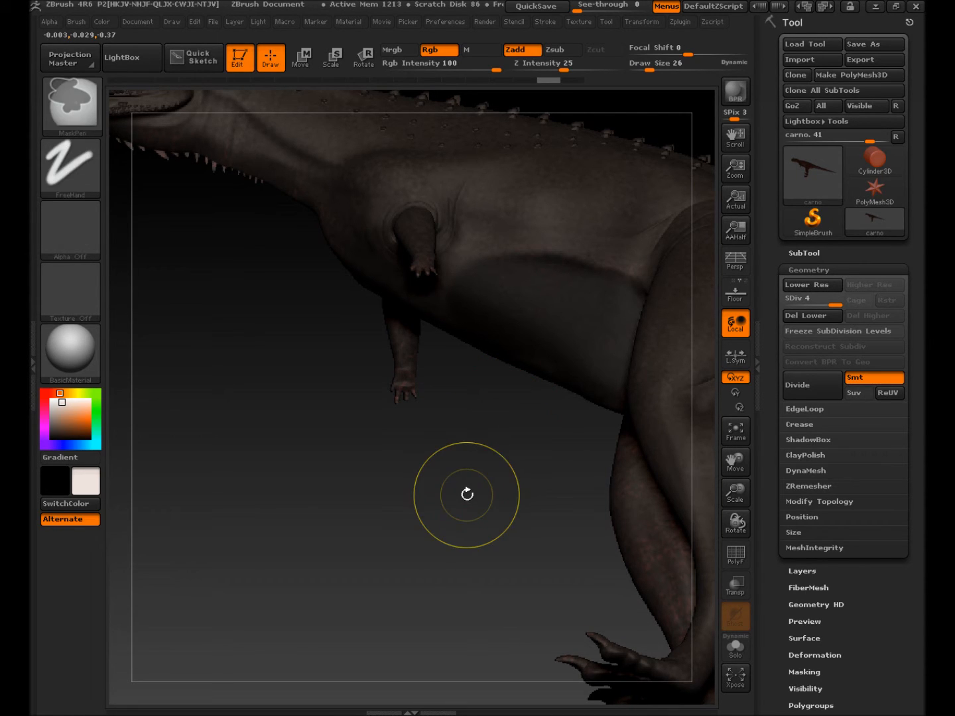
{"action": "left_click", "coordinate": [397, 512], "text": "ctrl"}
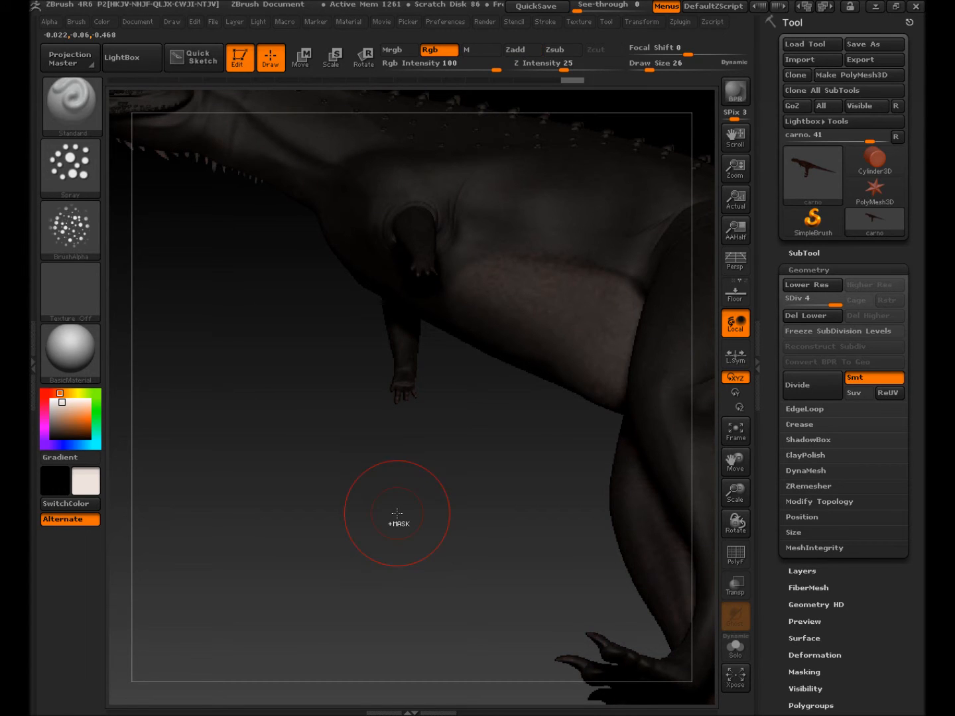
{"action": "mouse_move", "coordinate": [524, 305]}
{"action": "left_mouse_down"}
{"action": "mouse_move", "coordinate": [565, 298]}
{"action": "mouse_move", "coordinate": [532, 319]}
{"action": "mouse_move", "coordinate": [491, 285]}
{"action": "left_mouse_up"}
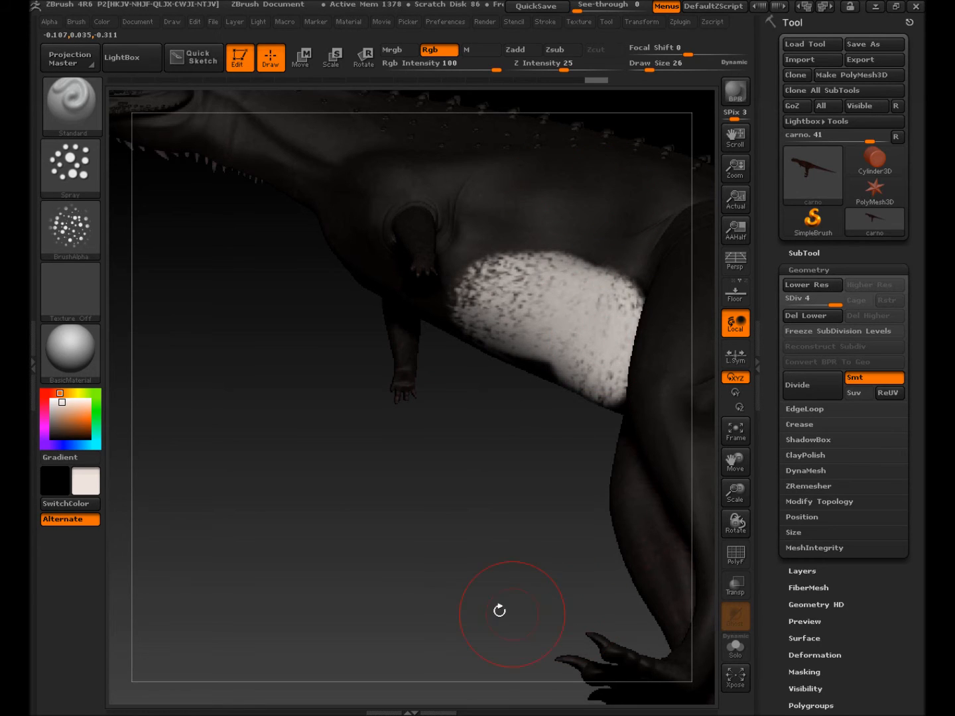
{"action": "key", "text": "ctrl+z"}
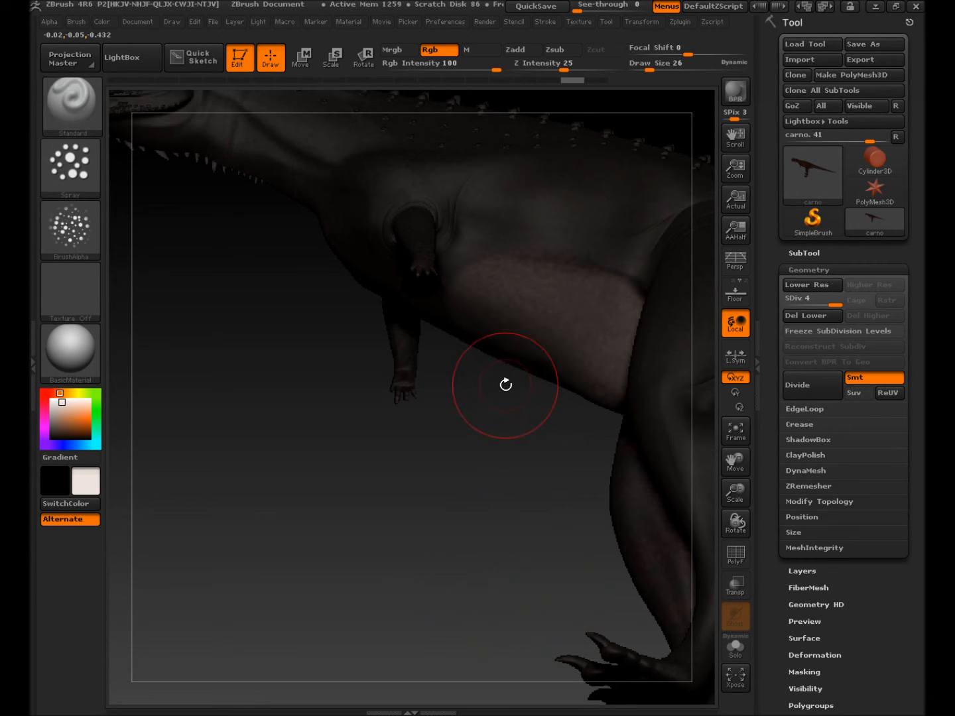
{"action": "left_click", "coordinate": [404, 576], "text": "ctrl"}
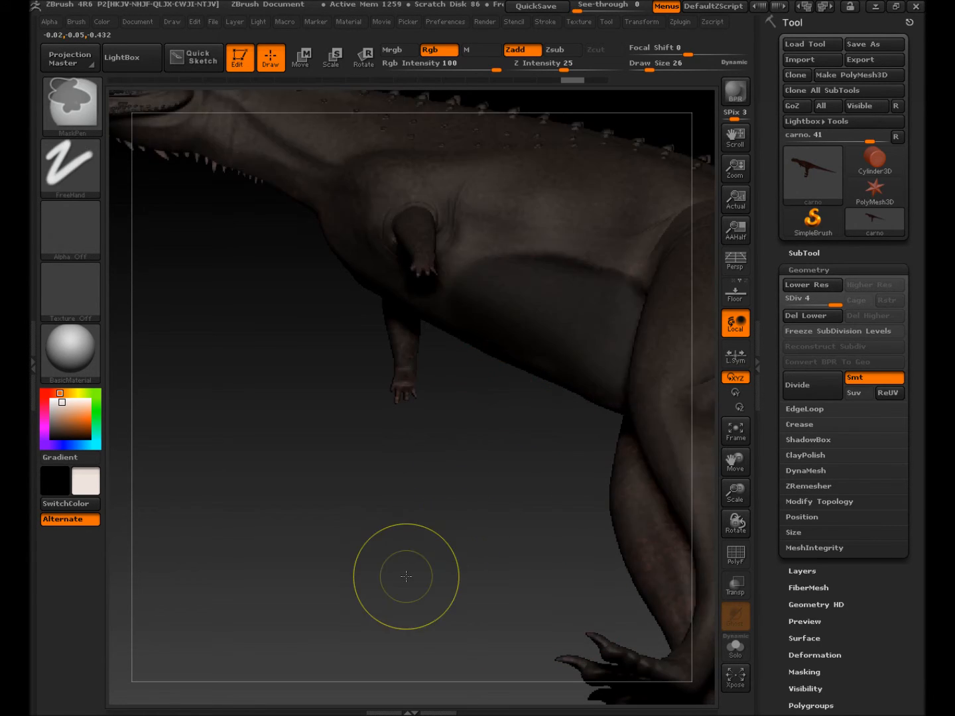
Step: Mask the upper thigh, then orbit to the underside to see both feet and the tail
{"action": "left_click_drag", "start_coordinate": [448, 452], "coordinate": [473, 379]}
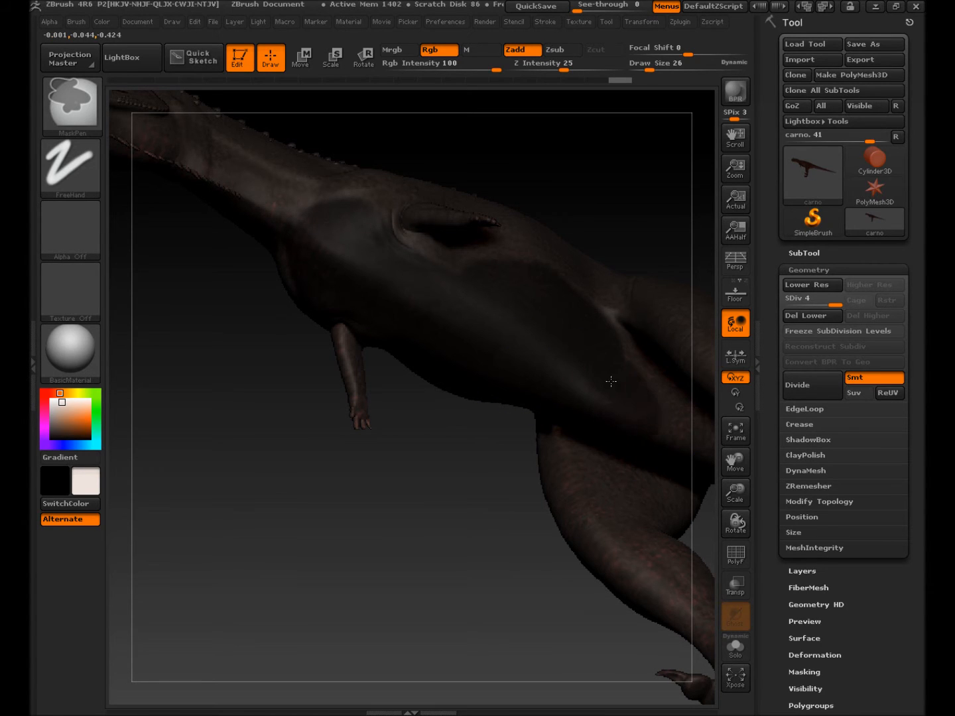
{"action": "right_click_drag", "start_coordinate": [624, 462], "coordinate": [626, 494]}
{"action": "mouse_move", "coordinate": [626, 494]}
{"action": "left_mouse_down", "text": "ctrl"}
{"action": "mouse_move", "coordinate": [641, 475]}
{"action": "mouse_move", "coordinate": [628, 464]}
{"action": "left_mouse_up", "text": "ctrl"}
{"action": "mouse_move", "coordinate": [628, 465]}
{"action": "right_mouse_down"}
{"action": "mouse_move", "coordinate": [634, 390]}
{"action": "mouse_move", "coordinate": [620, 325]}
{"action": "right_mouse_up"}
{"action": "mouse_move", "coordinate": [601, 487]}
{"action": "right_mouse_down", "text": "ctrl"}
{"action": "mouse_move", "coordinate": [388, 383]}
{"action": "mouse_move", "coordinate": [638, 493]}
{"action": "mouse_move", "coordinate": [444, 433]}
{"action": "mouse_move", "coordinate": [565, 473]}
{"action": "right_mouse_up", "text": "ctrl"}
{"action": "right_click_drag", "start_coordinate": [491, 457], "coordinate": [231, 375], "text": "alt"}
{"action": "mouse_move", "coordinate": [553, 573]}
{"action": "right_mouse_down"}
{"action": "mouse_move", "coordinate": [519, 606]}
{"action": "mouse_move", "coordinate": [500, 517]}
{"action": "mouse_move", "coordinate": [466, 506]}
{"action": "right_mouse_up"}
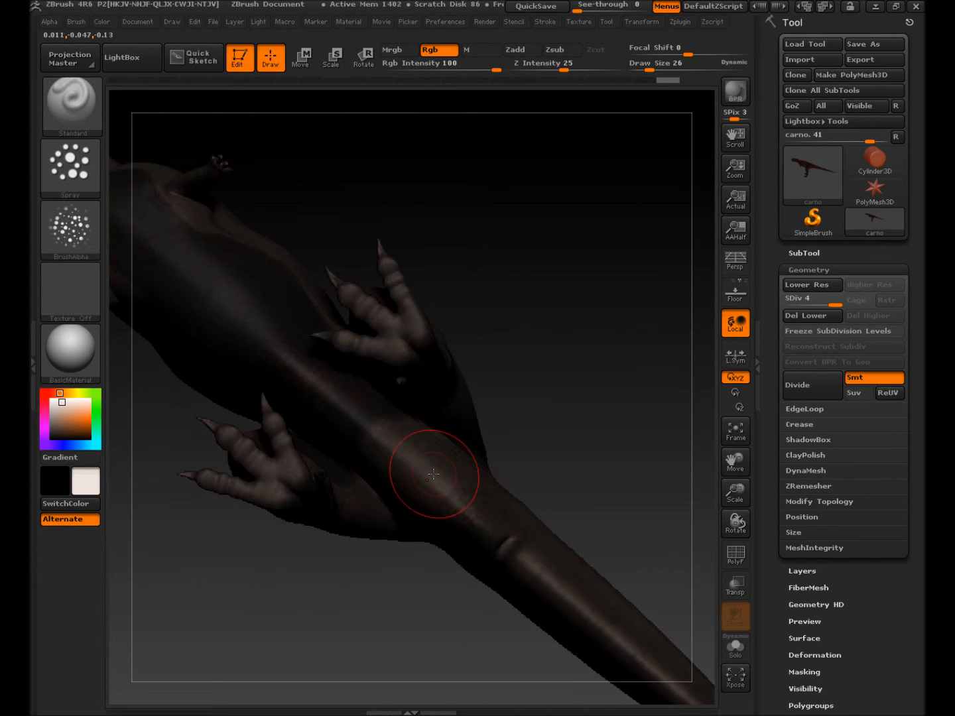
Step: Mask a strip down the tail's underside with a smaller brush, then frame the whole model
{"action": "mouse_move", "coordinate": [383, 439]}
{"action": "left_mouse_down", "text": "ctrl"}
{"action": "mouse_move", "coordinate": [429, 465]}
{"action": "mouse_move", "coordinate": [448, 463]}
{"action": "mouse_move", "coordinate": [492, 514]}
{"action": "left_mouse_up", "text": "ctrl"}
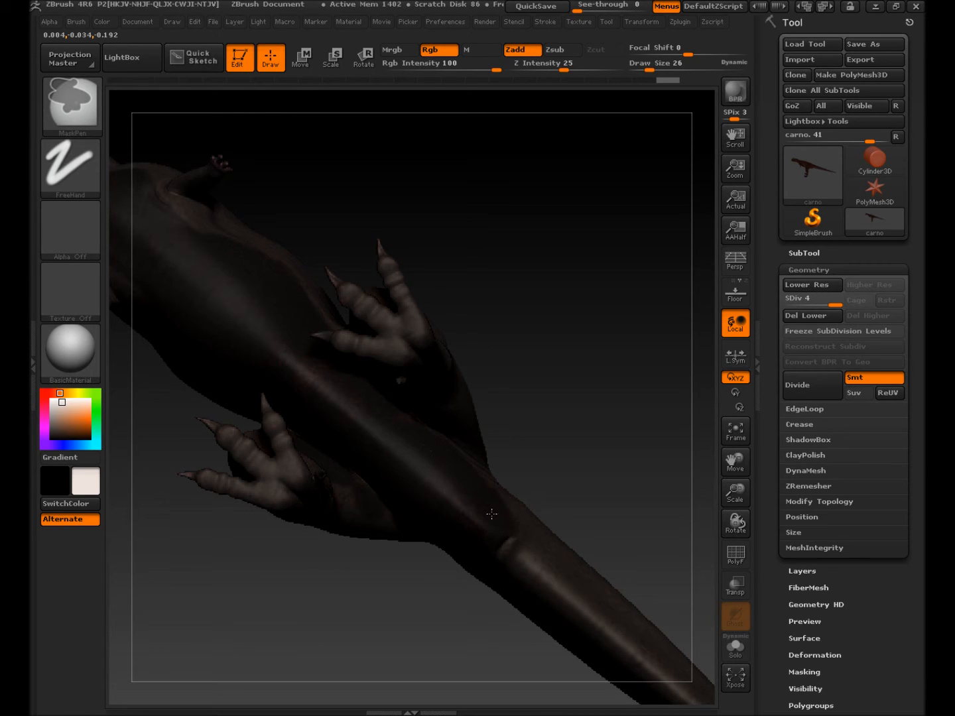
{"action": "key", "text": "ctrl+z"}
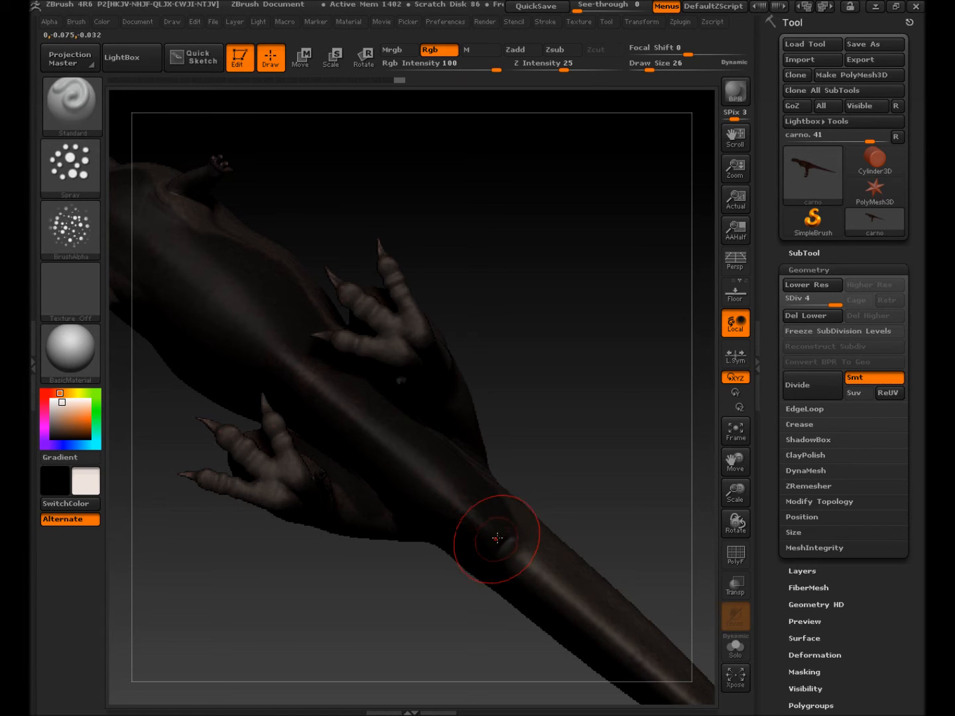
{"action": "key", "text": "s"}
{"action": "mouse_move", "coordinate": [505, 530]}
{"action": "left_mouse_down"}
{"action": "mouse_move", "coordinate": [494, 531]}
{"action": "mouse_move", "coordinate": [533, 564]}
{"action": "mouse_move", "coordinate": [530, 550]}
{"action": "mouse_move", "coordinate": [549, 561]}
{"action": "left_mouse_up"}
{"action": "mouse_move", "coordinate": [596, 541]}
{"action": "left_mouse_down"}
{"action": "mouse_move", "coordinate": [569, 613]}
{"action": "mouse_move", "coordinate": [483, 603]}
{"action": "left_mouse_up"}
{"action": "mouse_move", "coordinate": [526, 510]}
{"action": "left_mouse_down", "text": "ctrl"}
{"action": "mouse_move", "coordinate": [571, 586]}
{"action": "mouse_move", "coordinate": [594, 666]}
{"action": "left_mouse_up", "text": "ctrl"}
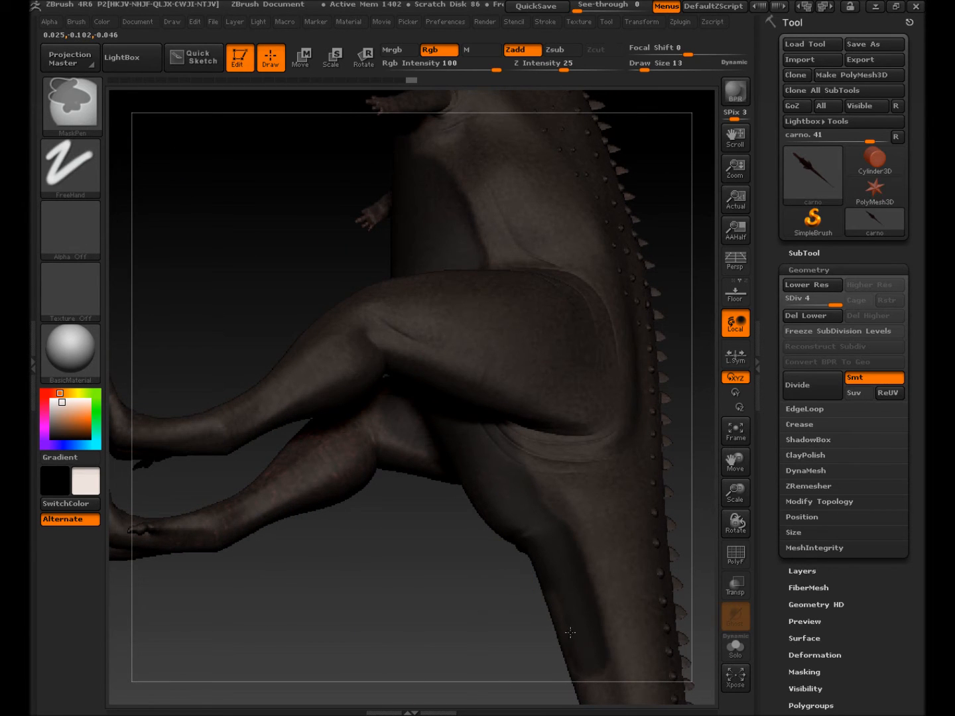
{"action": "mouse_move", "coordinate": [514, 577]}
{"action": "left_mouse_down", "text": "shift"}
{"action": "mouse_move", "coordinate": [525, 482]}
{"action": "mouse_move", "coordinate": [514, 576]}
{"action": "left_mouse_up", "text": "shift"}
{"action": "left_click_drag", "start_coordinate": [579, 352], "coordinate": [601, 362]}
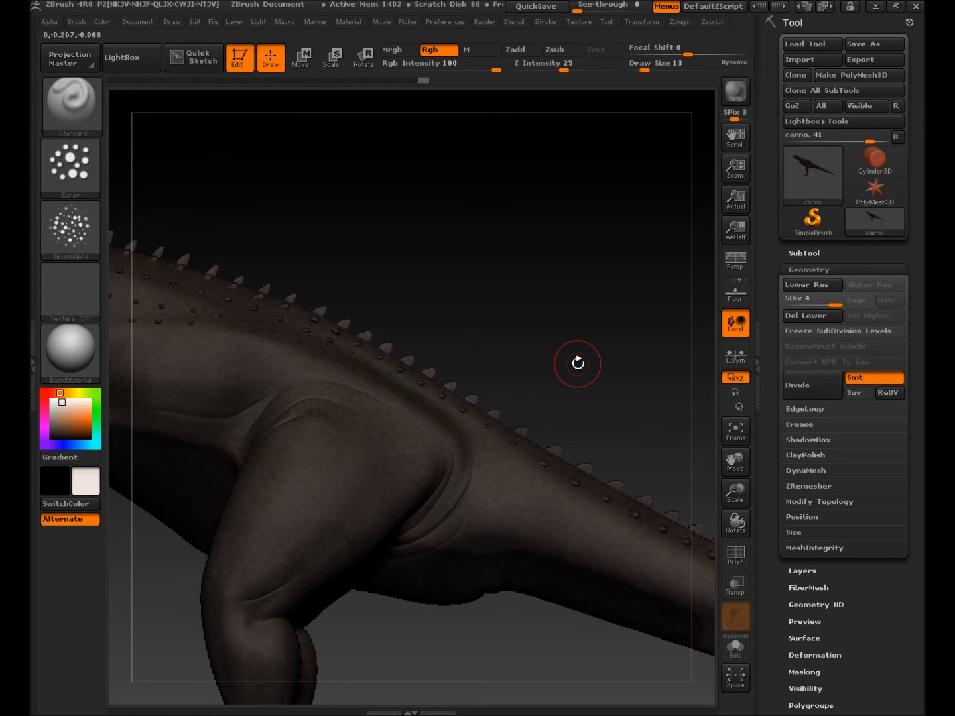
{"action": "key", "text": "f"}
{"action": "left_click_drag", "start_coordinate": [381, 590], "coordinate": [397, 594]}
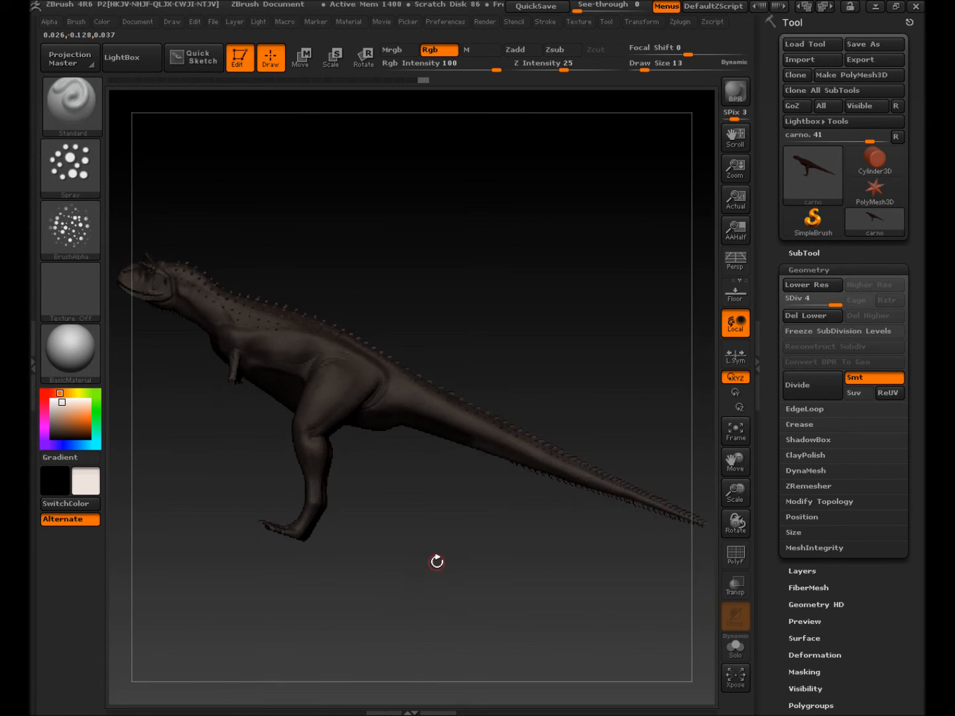
Step: Mask the tail's underside, extending the mask along its underside spikes
{"action": "left_click_drag", "start_coordinate": [437, 559], "coordinate": [472, 579]}
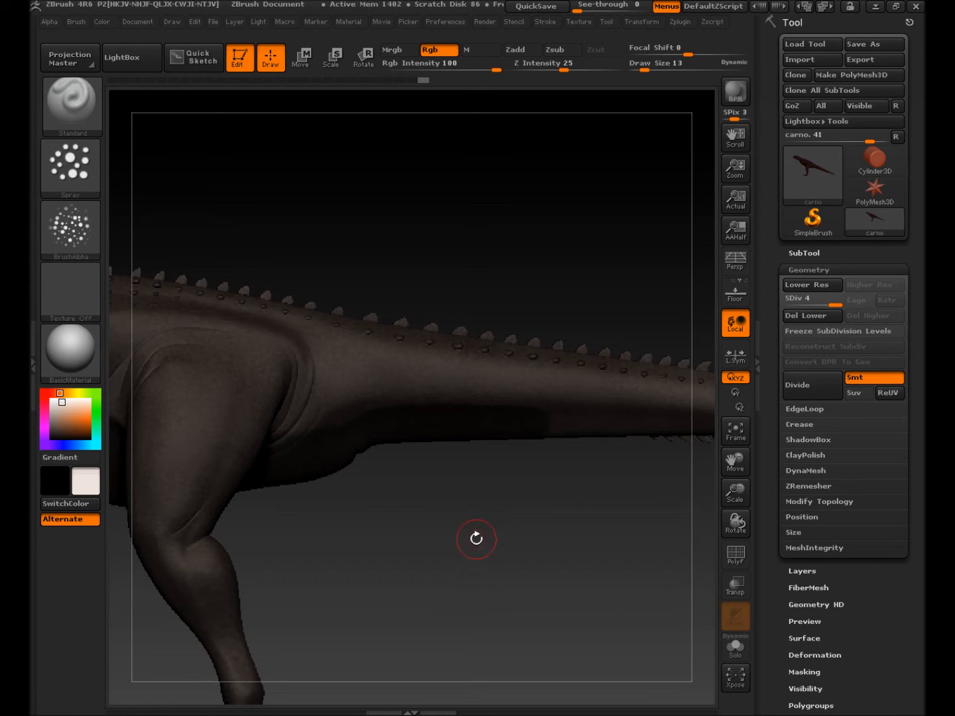
{"action": "left_click_drag", "start_coordinate": [479, 512], "coordinate": [544, 482]}
{"action": "left_click_drag", "start_coordinate": [547, 431], "coordinate": [592, 429], "text": "ctrl"}
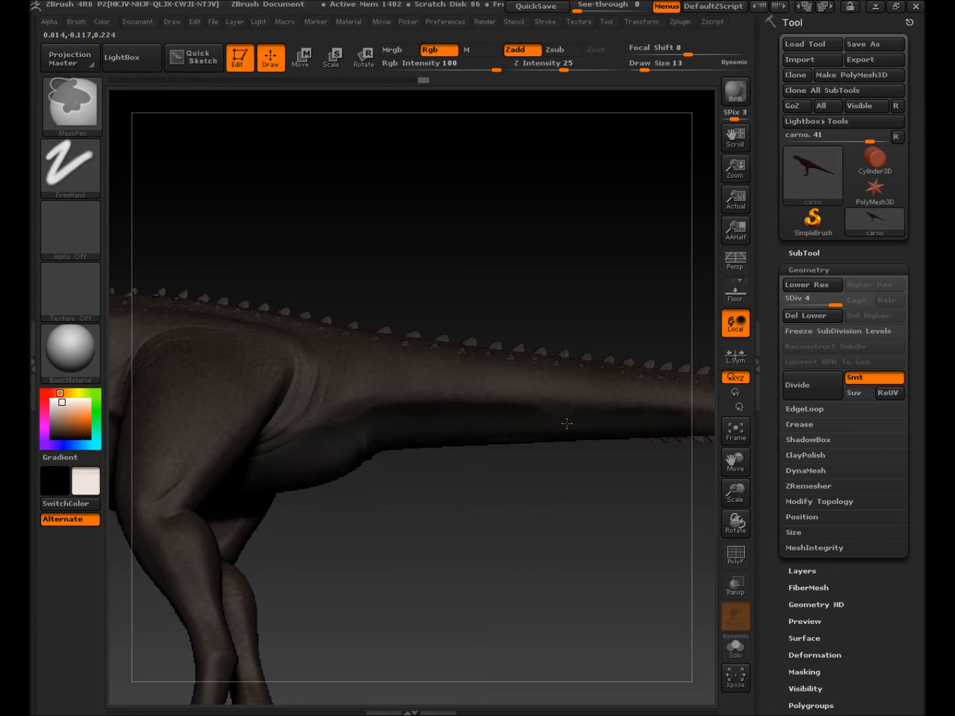
{"action": "mouse_move", "coordinate": [604, 504]}
{"action": "left_mouse_down"}
{"action": "mouse_move", "coordinate": [405, 503]}
{"action": "mouse_move", "coordinate": [373, 454]}
{"action": "mouse_move", "coordinate": [438, 415]}
{"action": "left_mouse_up"}
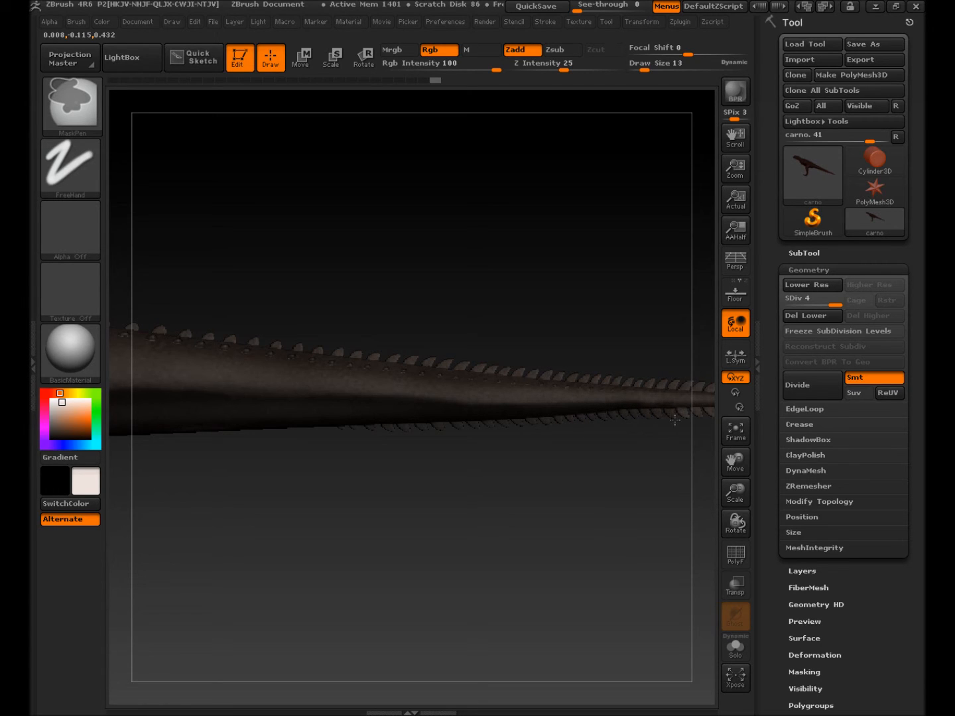
{"action": "left_click_drag", "start_coordinate": [635, 419], "coordinate": [689, 417], "text": "ctrl"}
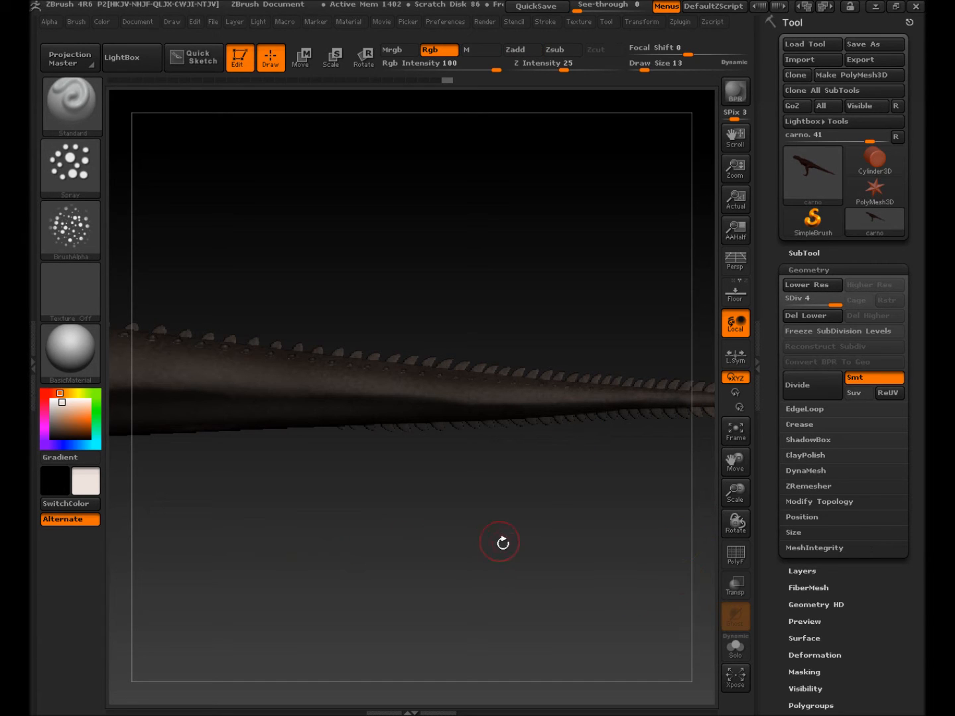
Step: Reframe the dinosaur and mask a strip along the neck underside toward the throat
{"action": "left_click_drag", "start_coordinate": [315, 541], "coordinate": [518, 302]}
{"action": "mouse_move", "coordinate": [463, 500]}
{"action": "left_mouse_down"}
{"action": "mouse_move", "coordinate": [468, 511]}
{"action": "mouse_move", "coordinate": [428, 510]}
{"action": "mouse_move", "coordinate": [450, 505]}
{"action": "left_mouse_up"}
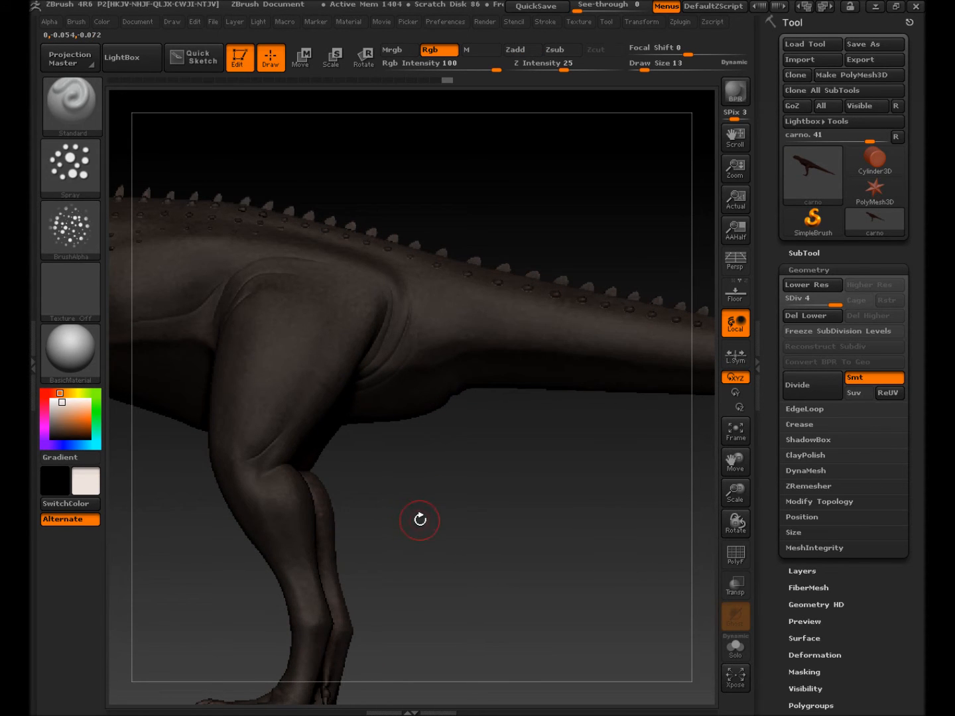
{"action": "left_click_drag", "start_coordinate": [412, 516], "coordinate": [416, 508]}
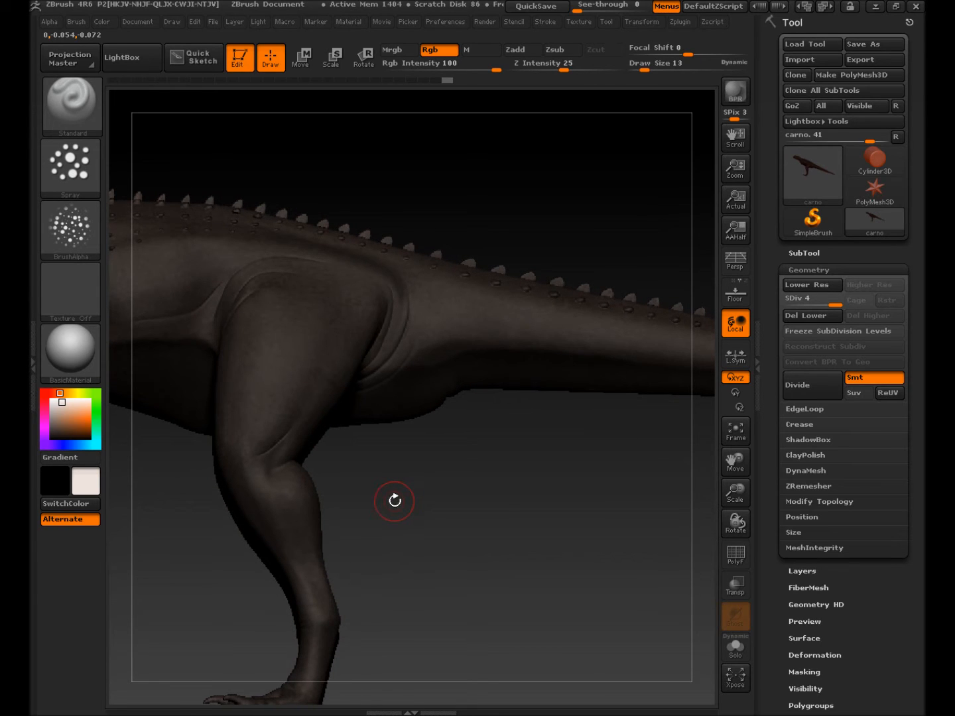
{"action": "mouse_move", "coordinate": [390, 496]}
{"action": "right_mouse_down", "text": "ctrl"}
{"action": "mouse_move", "coordinate": [616, 526]}
{"action": "mouse_move", "coordinate": [254, 507]}
{"action": "right_mouse_up", "text": "ctrl"}
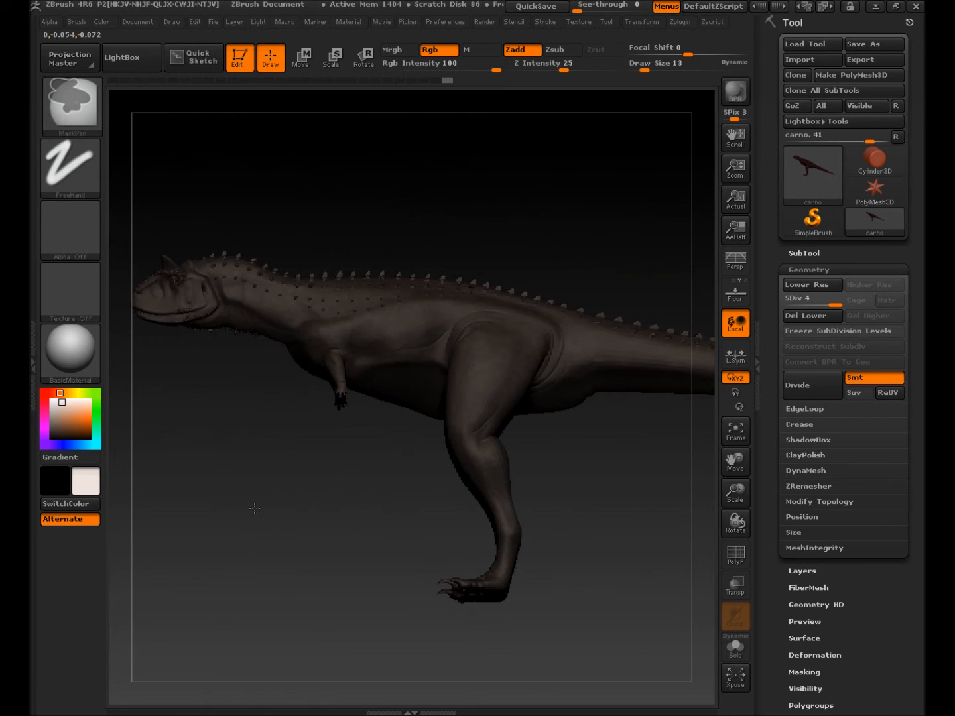
{"action": "mouse_move", "coordinate": [320, 500]}
{"action": "left_mouse_down"}
{"action": "mouse_move", "coordinate": [315, 425]}
{"action": "mouse_move", "coordinate": [322, 450]}
{"action": "mouse_move", "coordinate": [291, 433]}
{"action": "mouse_move", "coordinate": [314, 453]}
{"action": "left_mouse_up"}
{"action": "right_click_drag", "start_coordinate": [314, 457], "coordinate": [576, 521], "text": "ctrl"}
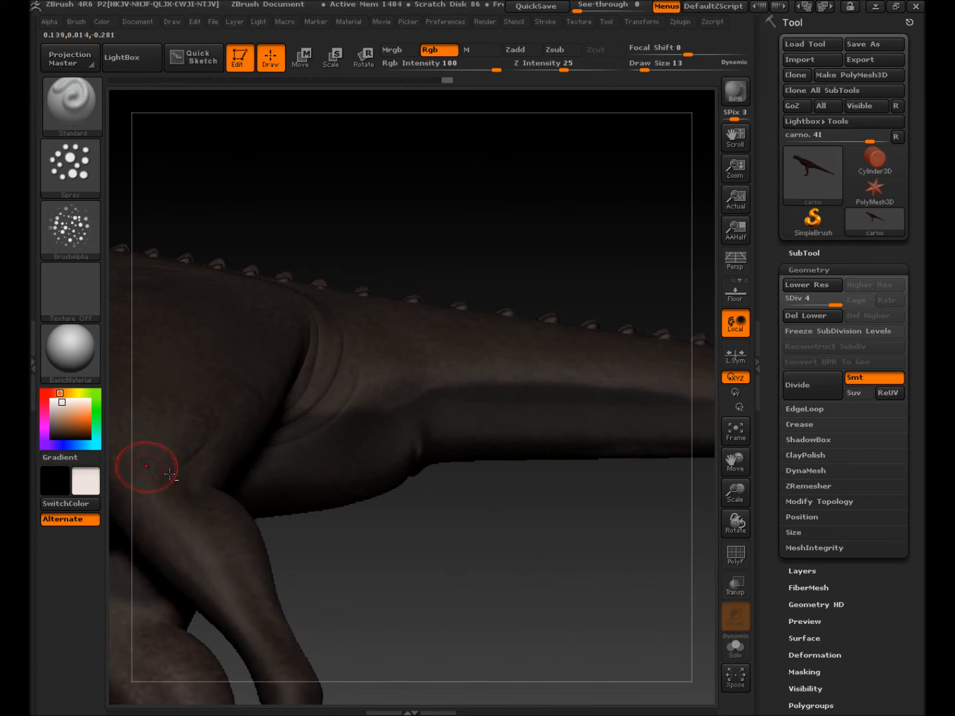
{"action": "right_click_drag", "start_coordinate": [146, 466], "coordinate": [573, 528], "text": "alt"}
{"action": "left_click_drag", "start_coordinate": [572, 528], "coordinate": [597, 498]}
{"action": "key", "text": "ctrl"}
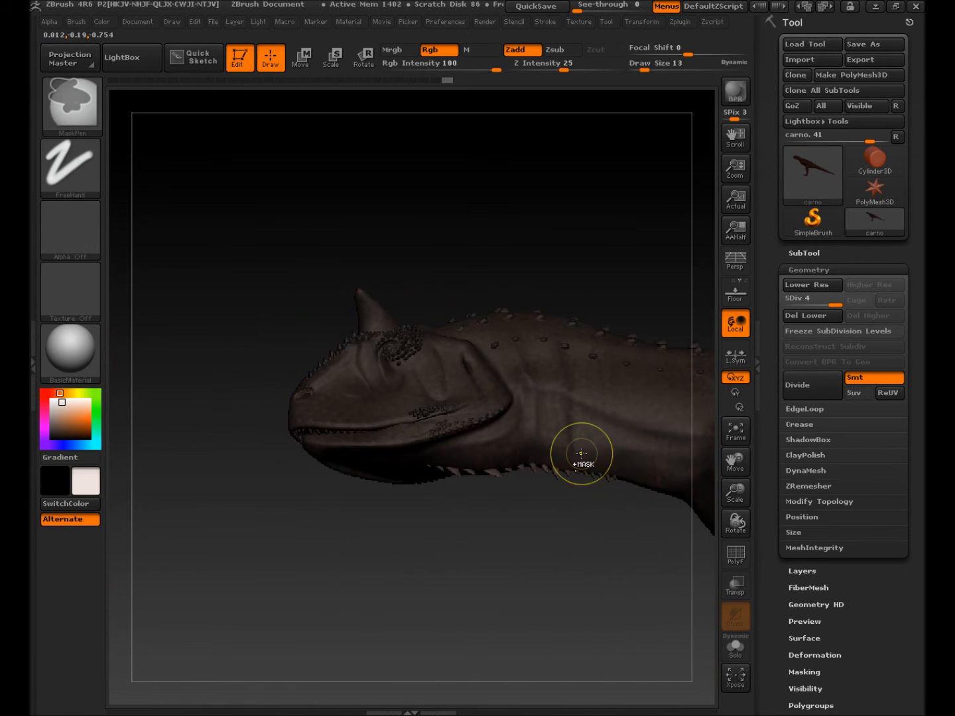
{"action": "left_click_drag", "start_coordinate": [605, 449], "coordinate": [645, 469], "text": "ctrl"}
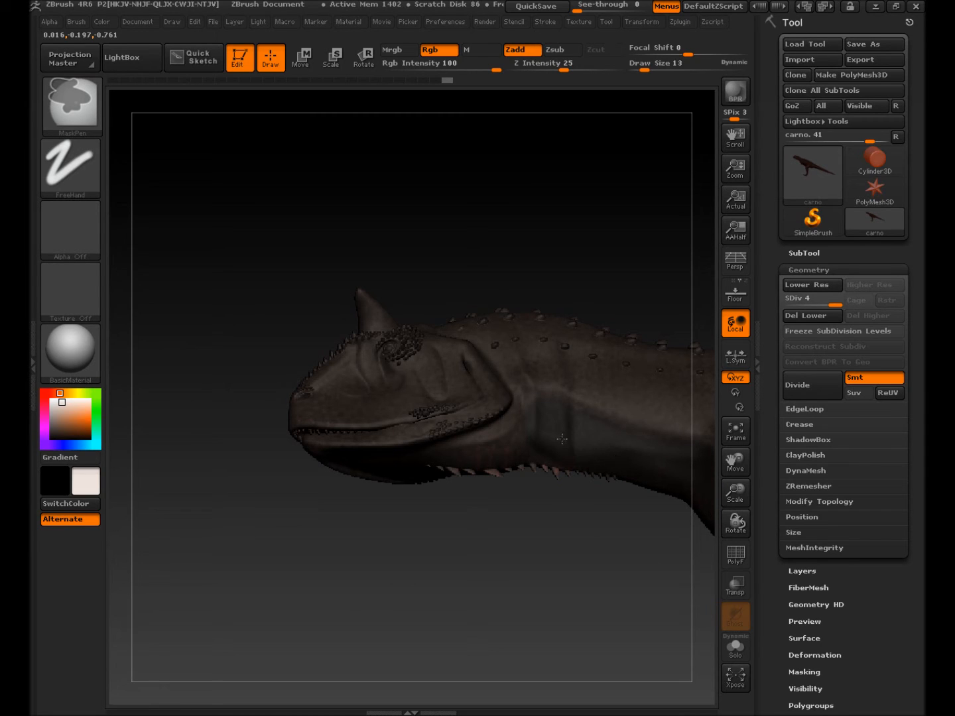
{"action": "left_click_drag", "start_coordinate": [527, 415], "coordinate": [492, 448], "text": "ctrl"}
Step: At Draw Size 6, mask the snout and jaw underside, then invert the mask
{"action": "left_click_drag", "start_coordinate": [472, 577], "coordinate": [465, 517]}
{"action": "key", "text": "s"}
{"action": "left_click_drag", "start_coordinate": [446, 471], "coordinate": [442, 472]}
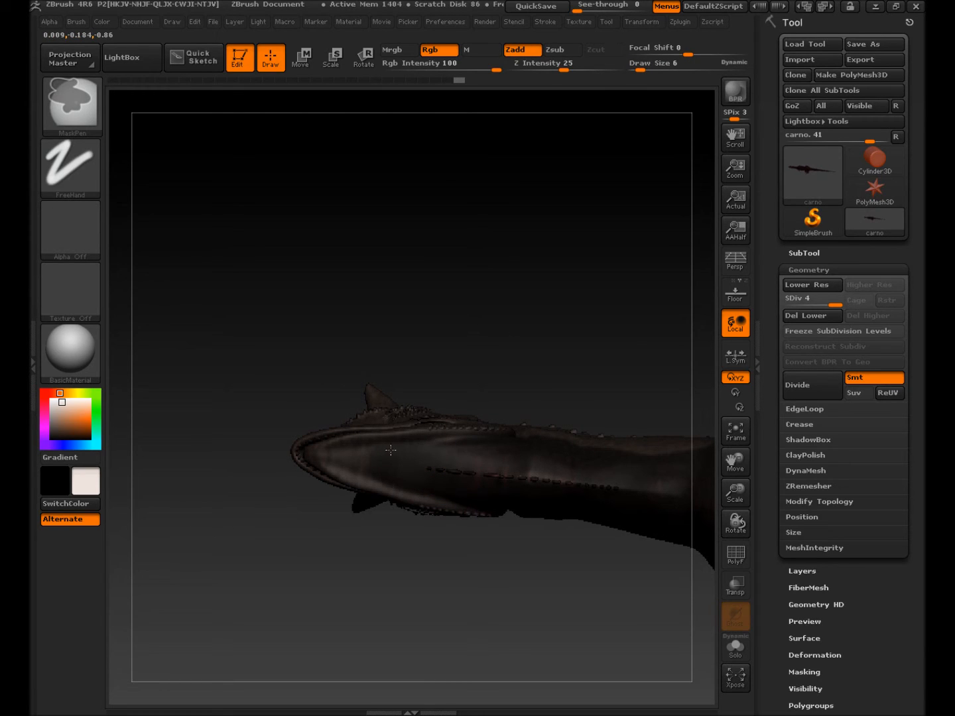
{"action": "left_click_drag", "start_coordinate": [391, 450], "coordinate": [332, 452], "text": "ctrl"}
{"action": "left_click_drag", "start_coordinate": [487, 487], "coordinate": [597, 479], "text": "ctrl"}
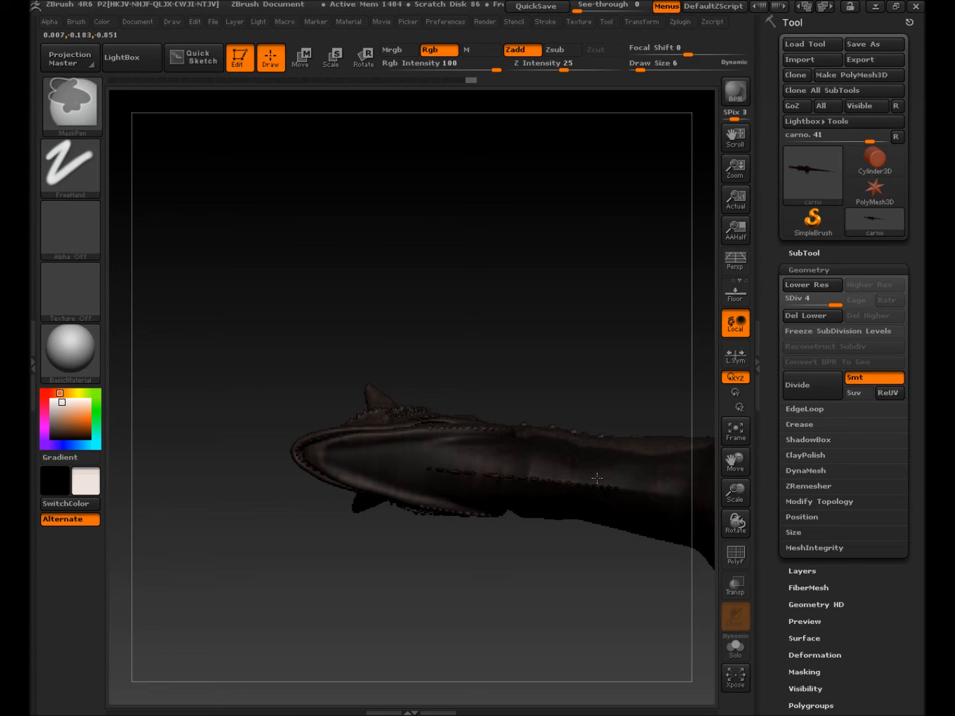
{"action": "left_click_drag", "start_coordinate": [555, 532], "coordinate": [522, 610]}
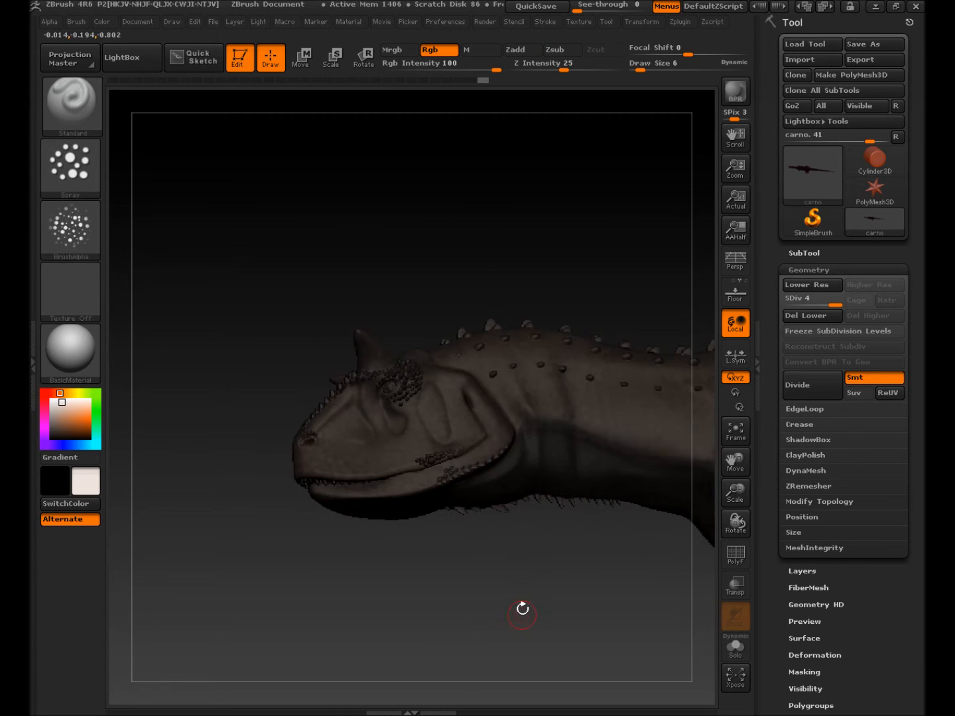
{"action": "left_click", "coordinate": [547, 573], "text": "ctrl"}
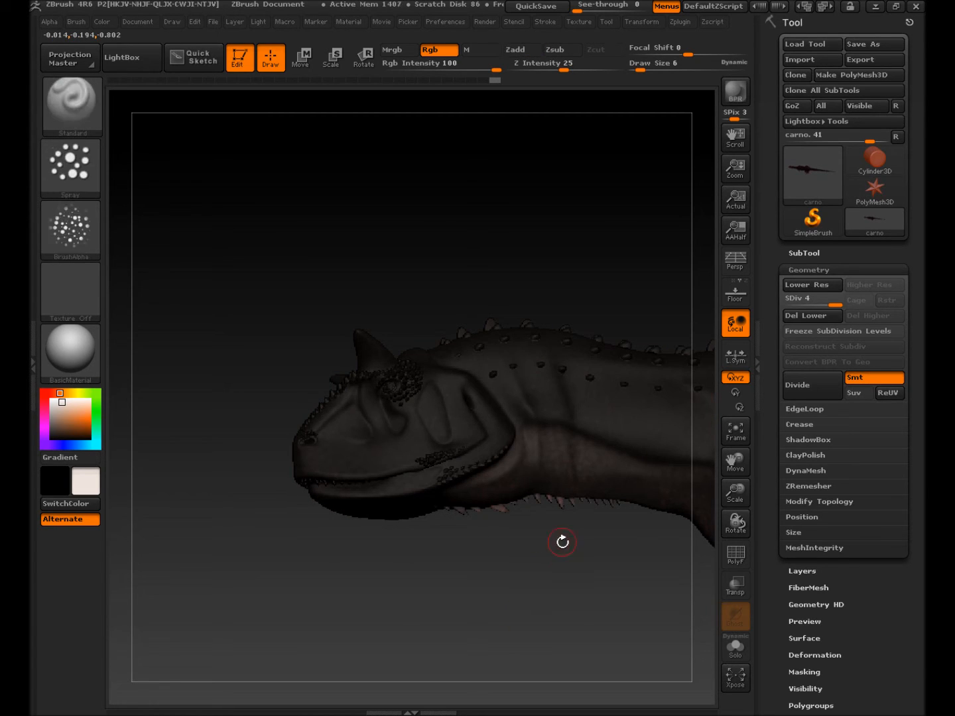
Step: Pick a tan paint colour and set Draw Size to 17
{"action": "mouse_move", "coordinate": [577, 581]}
{"action": "left_mouse_down"}
{"action": "mouse_move", "coordinate": [522, 585]}
{"action": "mouse_move", "coordinate": [516, 493]}
{"action": "mouse_move", "coordinate": [542, 430]}
{"action": "left_mouse_up"}
{"action": "left_click", "coordinate": [63, 415]}
{"action": "left_click_drag", "start_coordinate": [63, 417], "coordinate": [59, 421]}
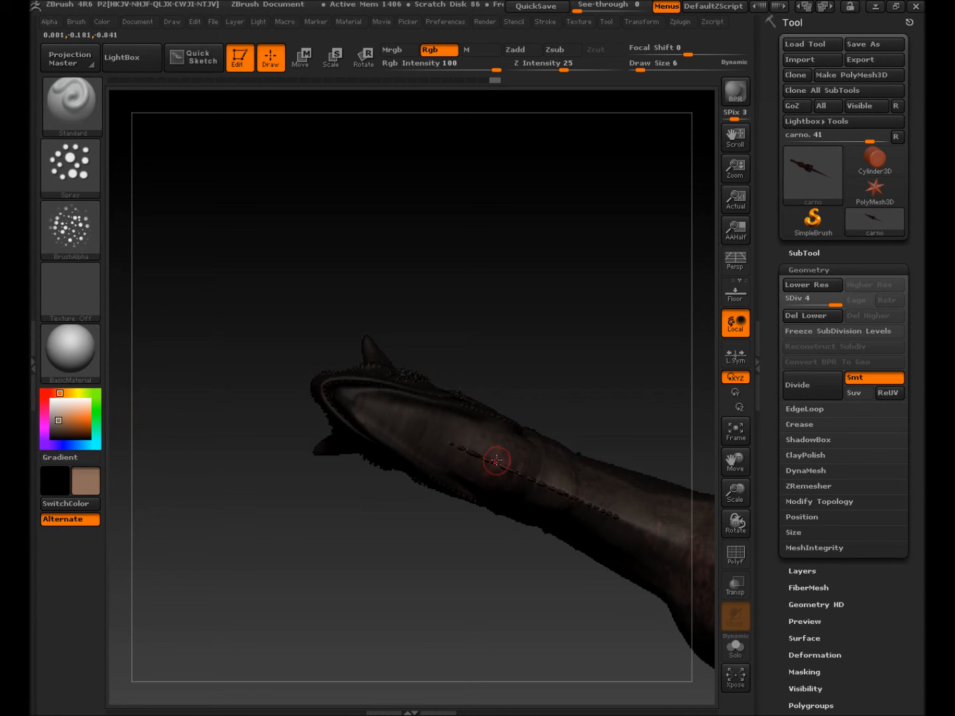
{"action": "key", "text": "s"}
{"action": "left_click_drag", "start_coordinate": [495, 460], "coordinate": [666, 540]}
Step: Spray tan along the snout underside, neck base, chest and belly, covering the dark spots
{"action": "left_click_drag", "start_coordinate": [554, 481], "coordinate": [392, 416]}
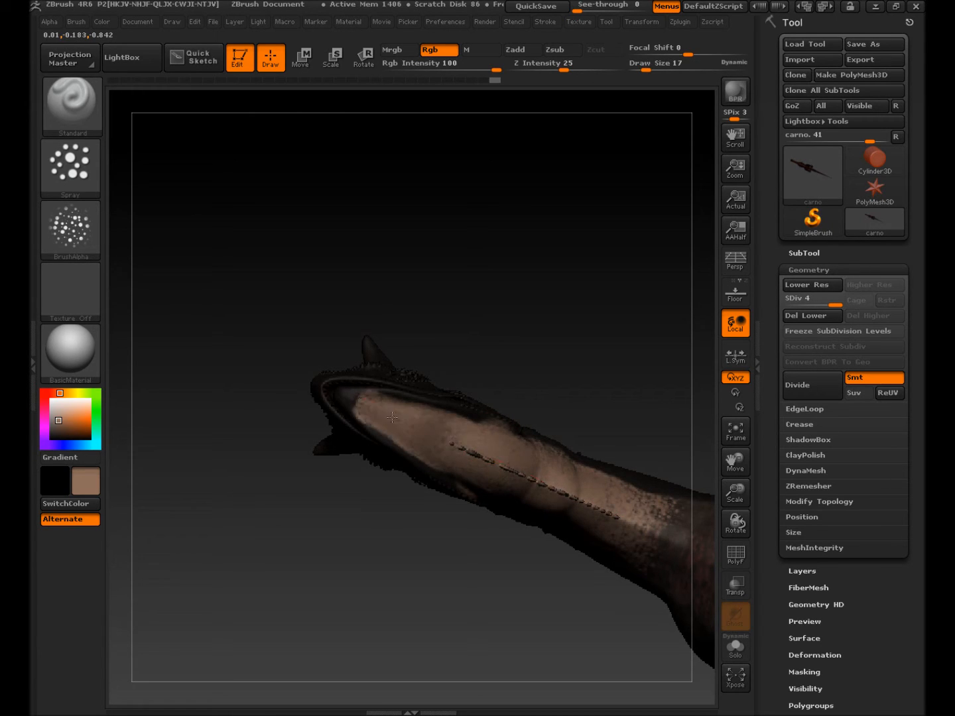
{"action": "mouse_move", "coordinate": [613, 527]}
{"action": "left_mouse_down"}
{"action": "mouse_move", "coordinate": [676, 541]}
{"action": "mouse_move", "coordinate": [666, 550]}
{"action": "left_mouse_up"}
{"action": "right_click_drag", "start_coordinate": [654, 547], "coordinate": [163, 255], "text": "alt"}
{"action": "mouse_move", "coordinate": [163, 254]}
{"action": "left_mouse_down"}
{"action": "mouse_move", "coordinate": [313, 331]}
{"action": "mouse_move", "coordinate": [238, 285]}
{"action": "mouse_move", "coordinate": [437, 344]}
{"action": "mouse_move", "coordinate": [490, 382]}
{"action": "mouse_move", "coordinate": [597, 431]}
{"action": "mouse_move", "coordinate": [583, 411]}
{"action": "mouse_move", "coordinate": [564, 544]}
{"action": "mouse_move", "coordinate": [659, 462]}
{"action": "mouse_move", "coordinate": [571, 456]}
{"action": "left_mouse_up"}
{"action": "right_click_drag", "start_coordinate": [570, 455], "coordinate": [432, 382], "text": "alt"}
{"action": "left_click_drag", "start_coordinate": [232, 291], "coordinate": [385, 331]}
Step: Paint the tail underside tan out to the tip, then fit the whole creature in view
{"action": "mouse_move", "coordinate": [490, 420]}
{"action": "right_mouse_down"}
{"action": "mouse_move", "coordinate": [383, 361]}
{"action": "mouse_move", "coordinate": [441, 439]}
{"action": "mouse_move", "coordinate": [629, 428]}
{"action": "mouse_move", "coordinate": [498, 331]}
{"action": "mouse_move", "coordinate": [359, 267]}
{"action": "right_mouse_up"}
{"action": "mouse_move", "coordinate": [318, 275]}
{"action": "left_mouse_down"}
{"action": "mouse_move", "coordinate": [479, 390]}
{"action": "mouse_move", "coordinate": [630, 424]}
{"action": "mouse_move", "coordinate": [700, 459]}
{"action": "mouse_move", "coordinate": [692, 469]}
{"action": "left_mouse_up"}
{"action": "right_click_drag", "start_coordinate": [601, 469], "coordinate": [318, 370], "text": "alt"}
{"action": "mouse_move", "coordinate": [452, 380]}
{"action": "left_mouse_down"}
{"action": "mouse_move", "coordinate": [713, 507]}
{"action": "mouse_move", "coordinate": [692, 500]}
{"action": "left_mouse_up"}
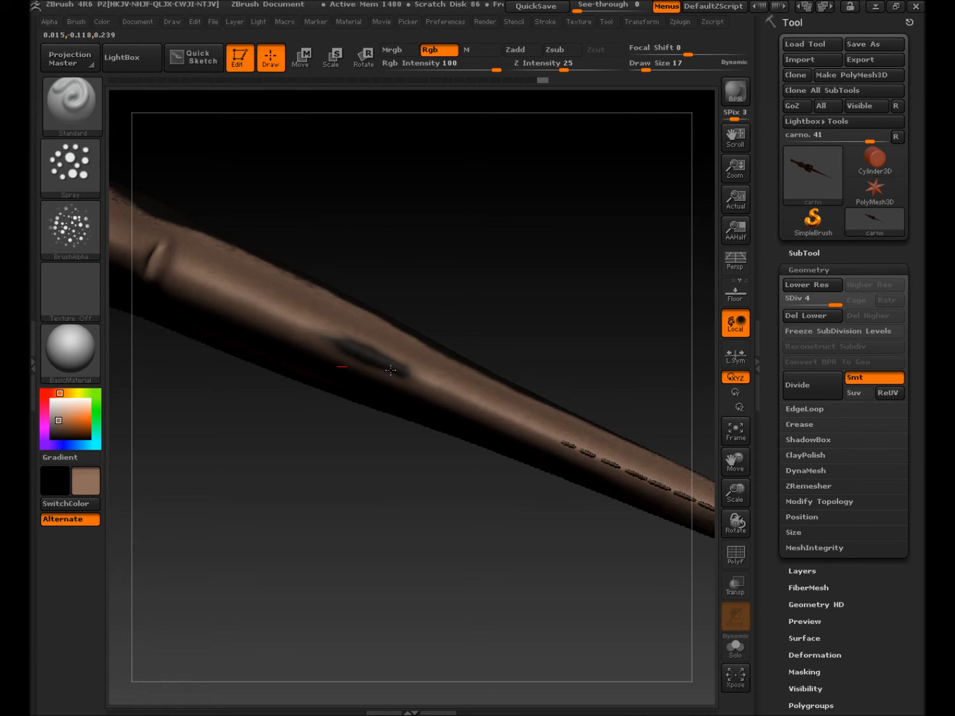
{"action": "right_click_drag", "start_coordinate": [529, 459], "coordinate": [232, 328], "text": "alt"}
{"action": "mouse_move", "coordinate": [380, 378]}
{"action": "left_mouse_down"}
{"action": "mouse_move", "coordinate": [549, 458]}
{"action": "mouse_move", "coordinate": [490, 439]}
{"action": "mouse_move", "coordinate": [693, 523]}
{"action": "mouse_move", "coordinate": [671, 517]}
{"action": "mouse_move", "coordinate": [711, 543]}
{"action": "left_mouse_up"}
{"action": "left_click_drag", "start_coordinate": [546, 526], "coordinate": [260, 433], "text": "alt"}
{"action": "left_click_drag", "start_coordinate": [475, 463], "coordinate": [480, 486]}
{"action": "mouse_move", "coordinate": [295, 461]}
{"action": "left_mouse_down"}
{"action": "mouse_move", "coordinate": [218, 372]}
{"action": "mouse_move", "coordinate": [117, 445]}
{"action": "mouse_move", "coordinate": [173, 551]}
{"action": "mouse_move", "coordinate": [143, 474]}
{"action": "mouse_move", "coordinate": [169, 411]}
{"action": "mouse_move", "coordinate": [186, 561]}
{"action": "mouse_move", "coordinate": [96, 633]}
{"action": "mouse_move", "coordinate": [135, 611]}
{"action": "mouse_move", "coordinate": [207, 505]}
{"action": "left_mouse_up"}
{"action": "key", "text": "f"}
{"action": "left_click_drag", "start_coordinate": [241, 461], "coordinate": [266, 330]}
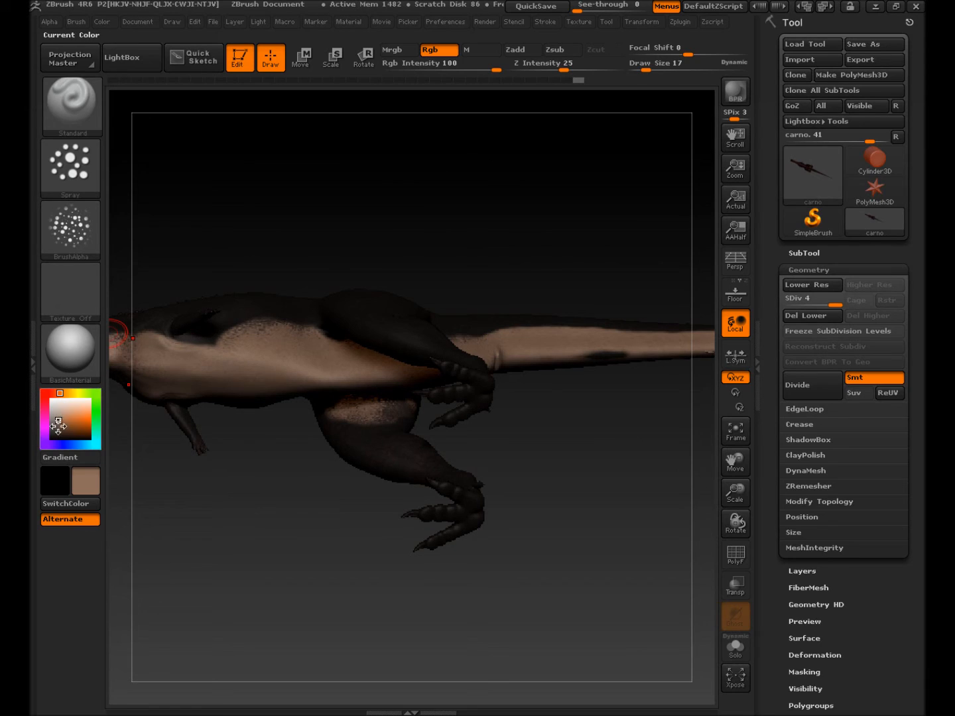
Step: Choose light beige, undo a trial flank patch, and lower Rgb Intensity to 32
{"action": "left_click_drag", "start_coordinate": [60, 415], "coordinate": [61, 407]}
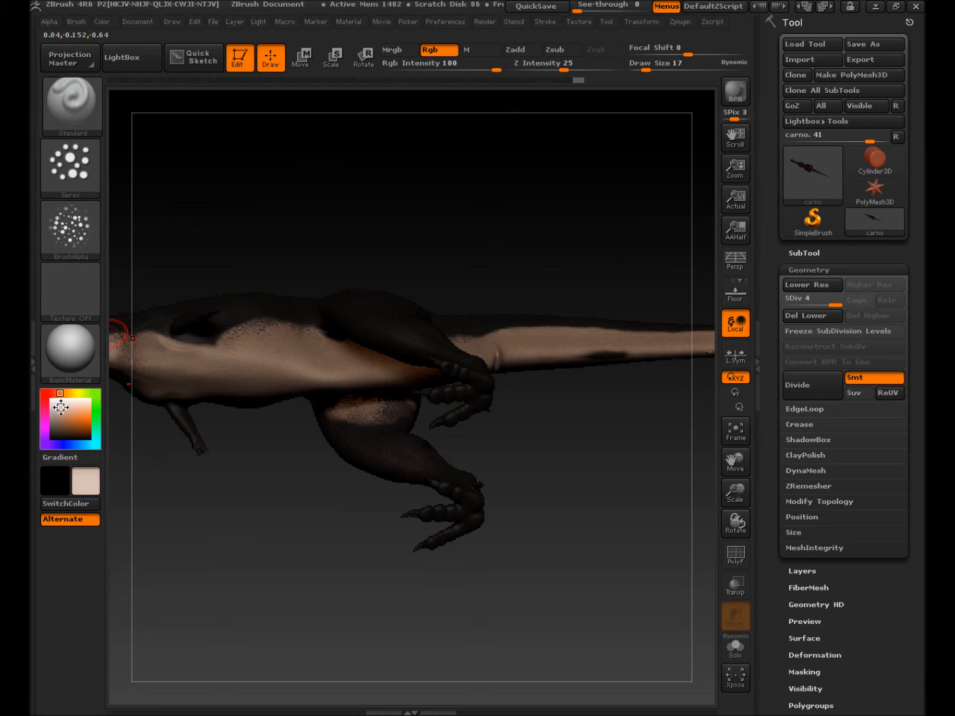
{"action": "left_click_drag", "start_coordinate": [240, 371], "coordinate": [298, 368]}
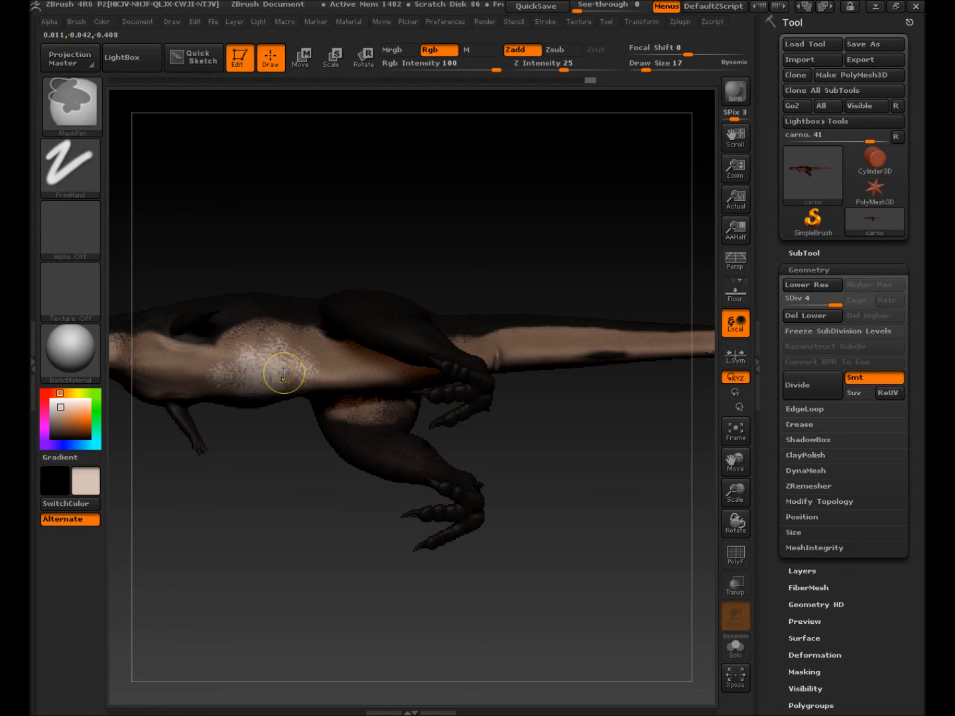
{"action": "key", "text": "ctrl+z"}
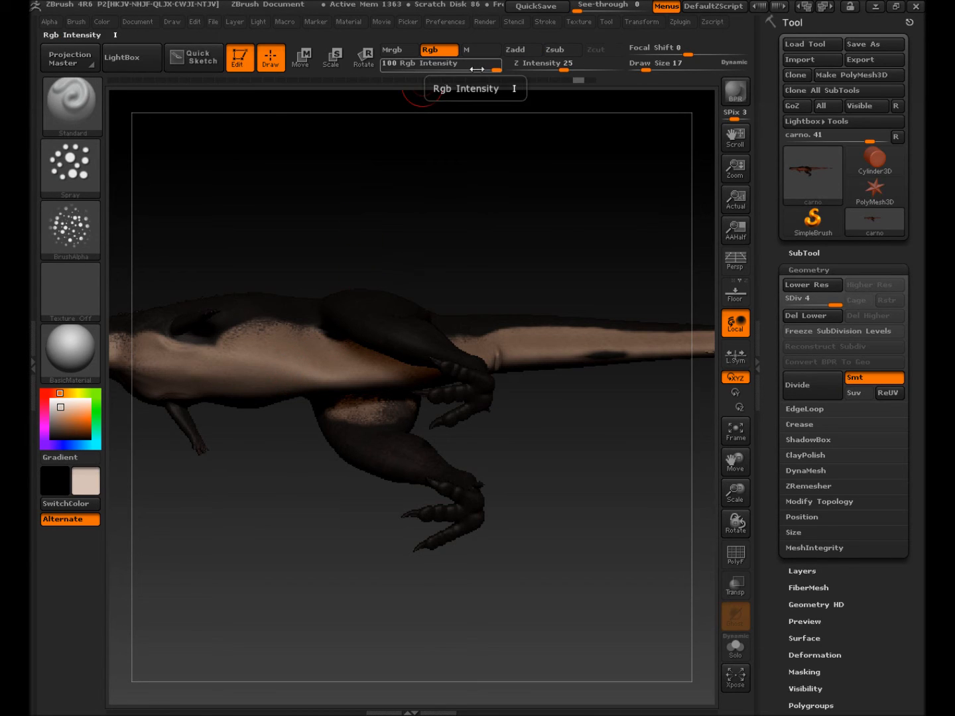
{"action": "left_click_drag", "start_coordinate": [493, 69], "coordinate": [482, 71]}
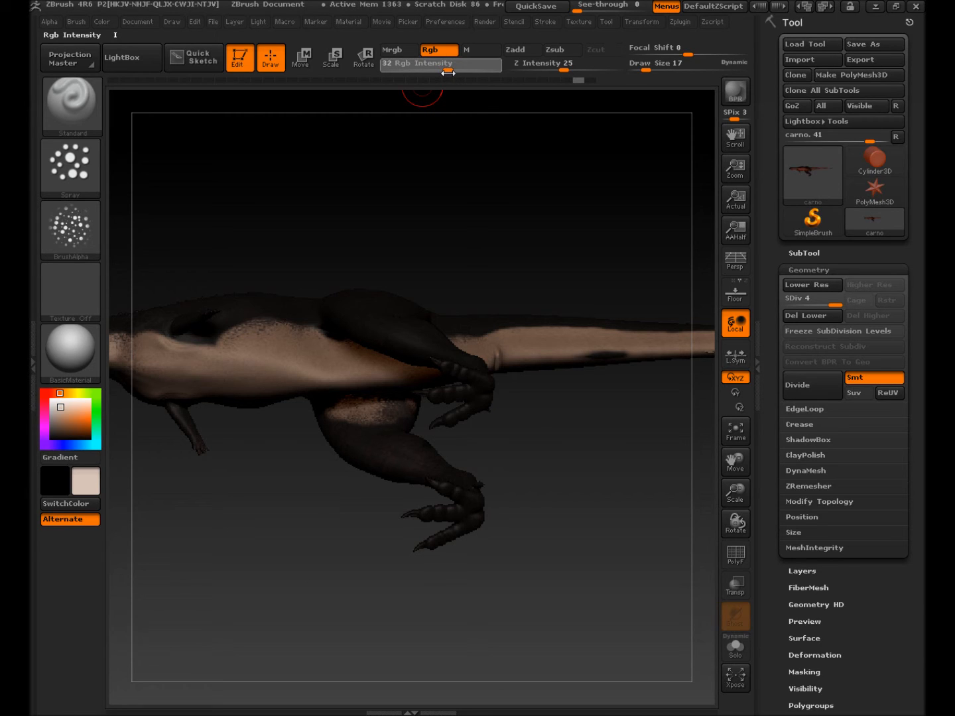
{"action": "left_click_drag", "start_coordinate": [448, 72], "coordinate": [448, 73]}
Step: Softly lighten the belly, tail and body underside with beige, up to the snout
{"action": "mouse_move", "coordinate": [301, 376]}
{"action": "left_mouse_down"}
{"action": "mouse_move", "coordinate": [278, 372]}
{"action": "mouse_move", "coordinate": [384, 368]}
{"action": "mouse_move", "coordinate": [283, 359]}
{"action": "mouse_move", "coordinate": [495, 370]}
{"action": "mouse_move", "coordinate": [625, 351]}
{"action": "mouse_move", "coordinate": [564, 349]}
{"action": "mouse_move", "coordinate": [630, 349]}
{"action": "left_mouse_up"}
{"action": "left_click_drag", "start_coordinate": [593, 401], "coordinate": [576, 297]}
{"action": "mouse_move", "coordinate": [511, 344]}
{"action": "left_mouse_down"}
{"action": "mouse_move", "coordinate": [404, 338]}
{"action": "mouse_move", "coordinate": [476, 349]}
{"action": "left_mouse_up"}
{"action": "mouse_move", "coordinate": [549, 442]}
{"action": "left_mouse_down"}
{"action": "mouse_move", "coordinate": [251, 445]}
{"action": "mouse_move", "coordinate": [246, 431]}
{"action": "left_mouse_up"}
{"action": "mouse_move", "coordinate": [325, 374]}
{"action": "left_mouse_down"}
{"action": "mouse_move", "coordinate": [407, 361]}
{"action": "mouse_move", "coordinate": [526, 365]}
{"action": "mouse_move", "coordinate": [434, 358]}
{"action": "left_mouse_up"}
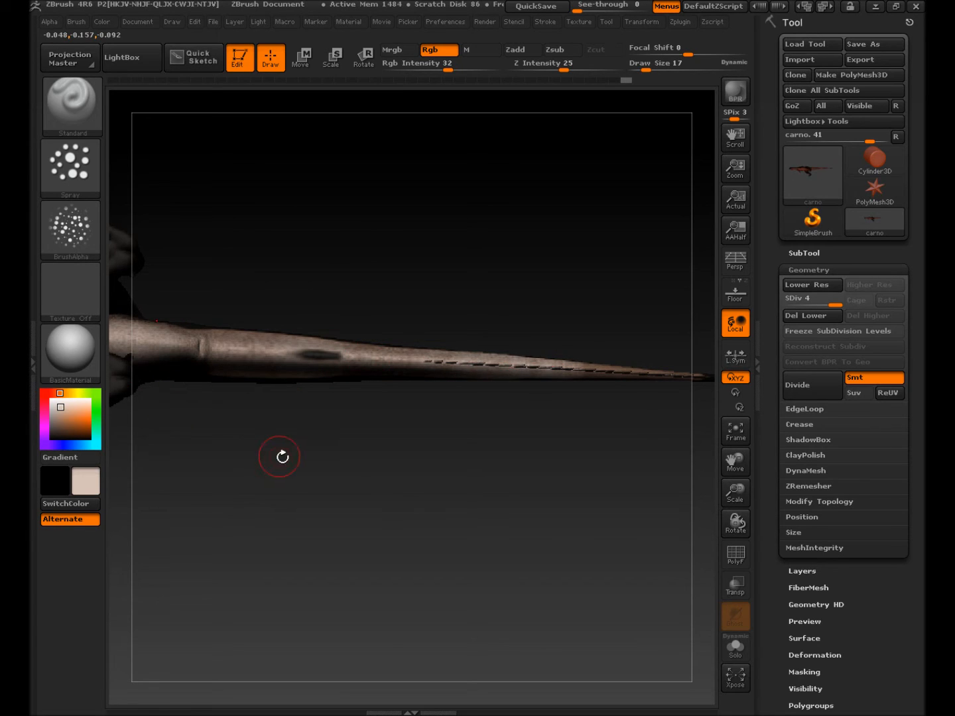
{"action": "left_click_drag", "start_coordinate": [279, 457], "coordinate": [611, 485]}
{"action": "left_click_drag", "start_coordinate": [490, 377], "coordinate": [161, 372]}
{"action": "mouse_move", "coordinate": [146, 437]}
{"action": "left_mouse_down"}
{"action": "mouse_move", "coordinate": [307, 554]}
{"action": "mouse_move", "coordinate": [290, 642]}
{"action": "mouse_move", "coordinate": [346, 560]}
{"action": "left_mouse_up"}
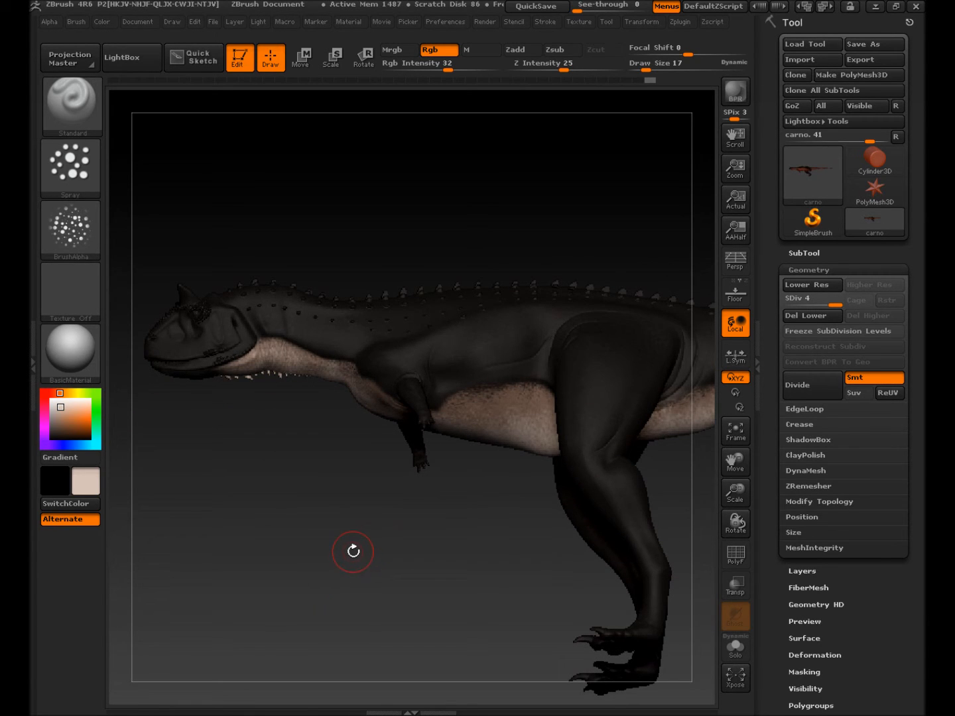
Step: Clear the mask from the whole model and pick a near-black paint colour
{"action": "key", "text": "ctrl"}
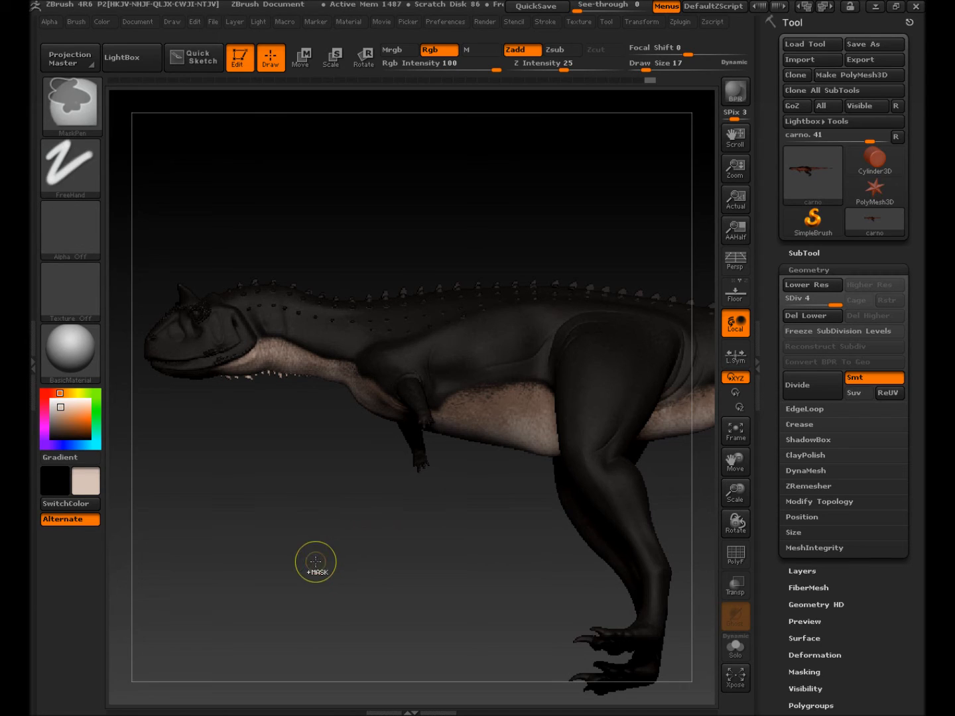
{"action": "mouse_move", "coordinate": [305, 497]}
{"action": "left_mouse_down", "text": "ctrl"}
{"action": "mouse_move", "coordinate": [341, 550]}
{"action": "mouse_move", "coordinate": [322, 576]}
{"action": "mouse_move", "coordinate": [328, 562]}
{"action": "mouse_move", "coordinate": [325, 596]}
{"action": "mouse_move", "coordinate": [351, 557]}
{"action": "left_mouse_up", "text": "ctrl"}
{"action": "left_click_drag", "start_coordinate": [391, 524], "coordinate": [360, 522]}
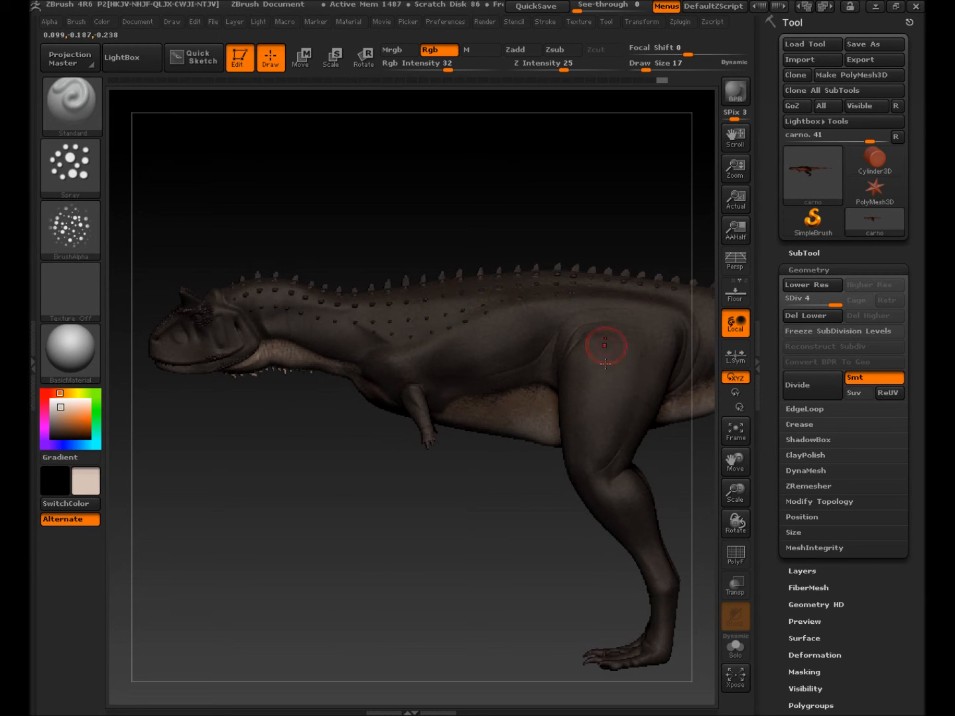
{"action": "left_click", "coordinate": [57, 420]}
{"action": "left_click_drag", "start_coordinate": [59, 419], "coordinate": [54, 436]}
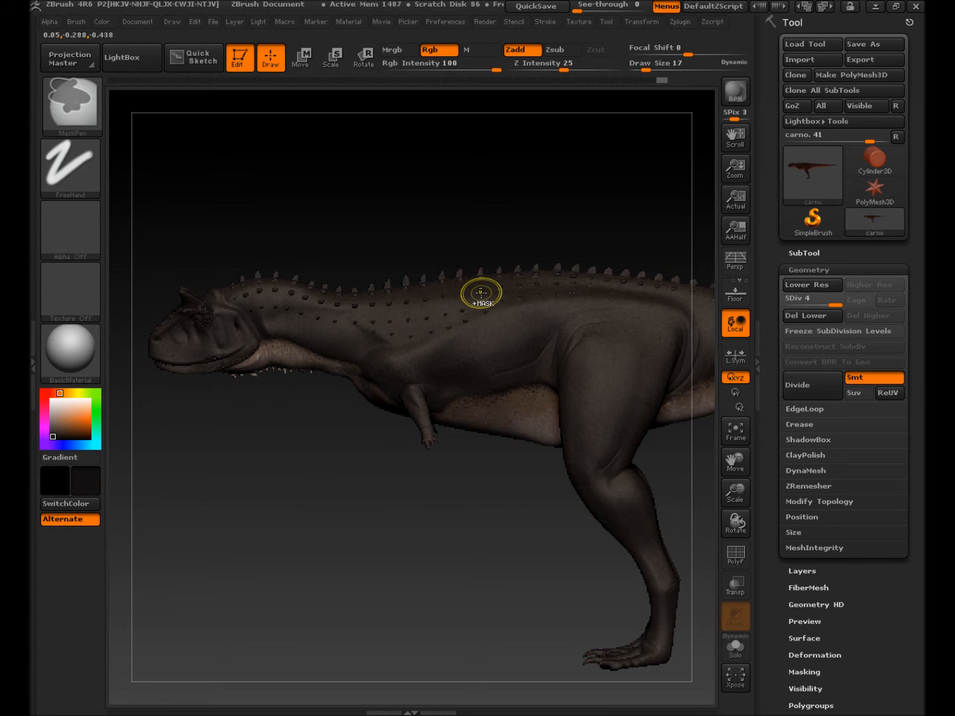
Step: Spray near-black over the back, the top of the tail and the hip
{"action": "mouse_move", "coordinate": [631, 297]}
{"action": "left_mouse_down"}
{"action": "mouse_move", "coordinate": [625, 290]}
{"action": "mouse_move", "coordinate": [624, 333]}
{"action": "left_mouse_up"}
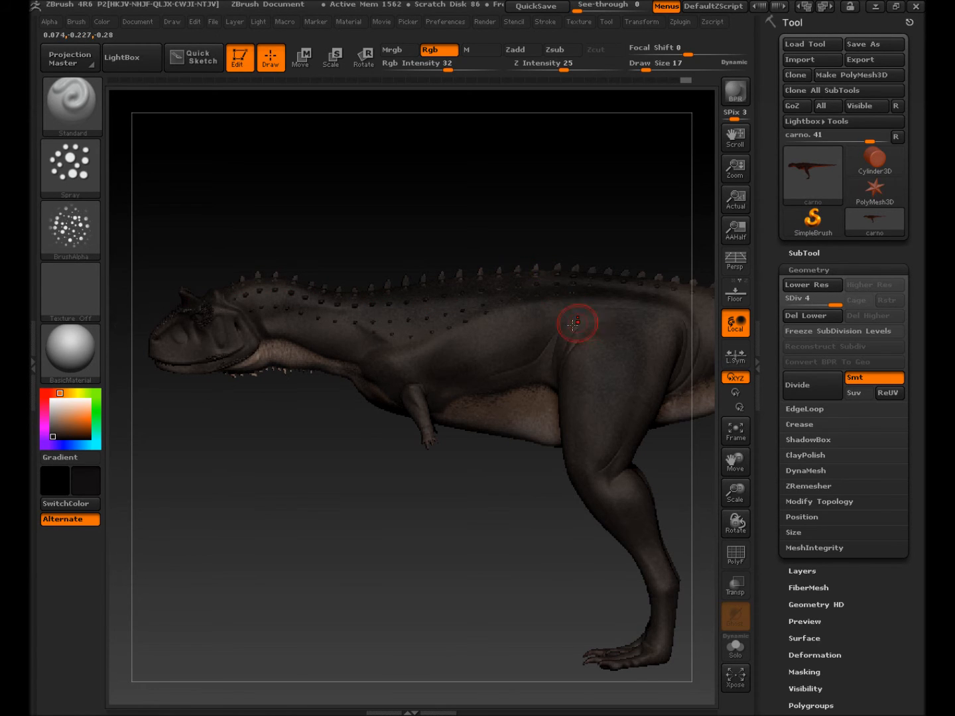
{"action": "left_click_drag", "start_coordinate": [574, 323], "coordinate": [205, 345], "text": "alt"}
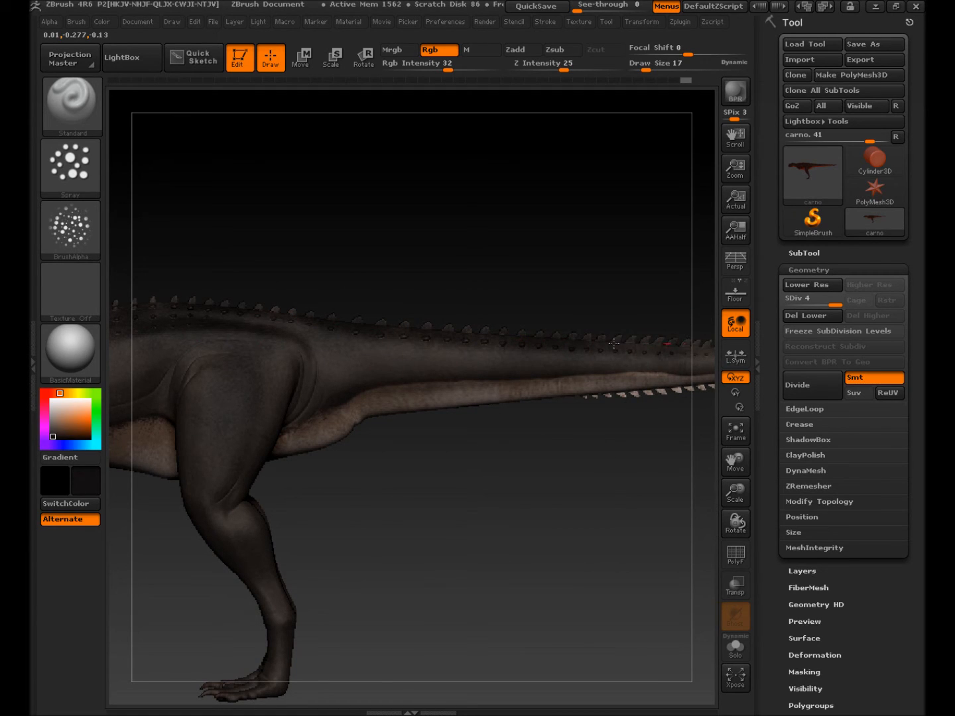
{"action": "left_click_drag", "start_coordinate": [416, 336], "coordinate": [457, 339]}
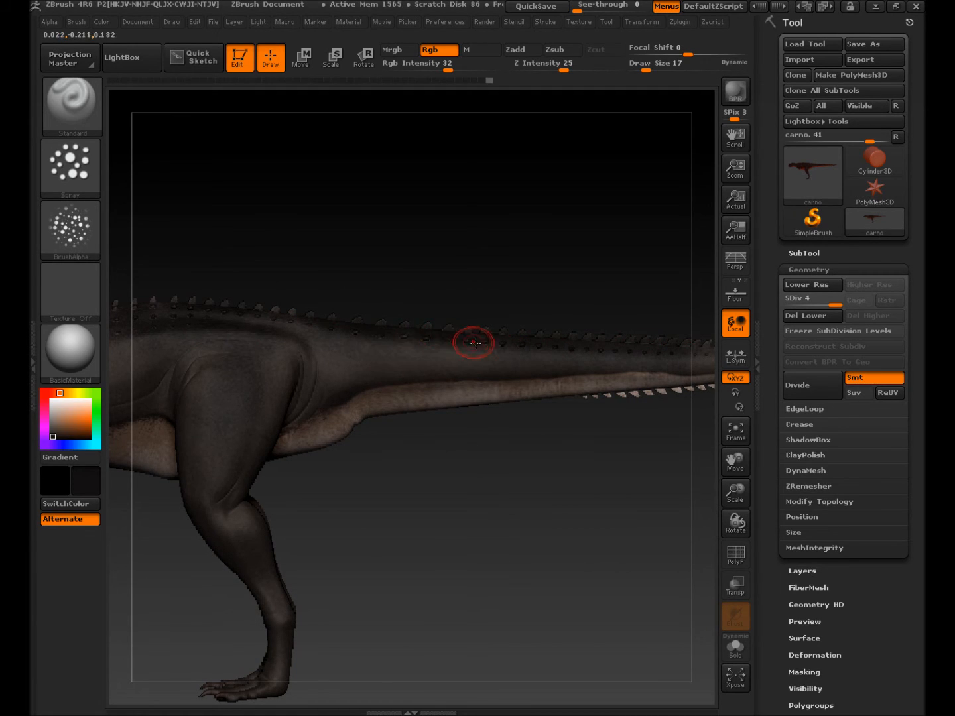
{"action": "left_click_drag", "start_coordinate": [531, 319], "coordinate": [218, 323], "text": "alt"}
{"action": "left_click_drag", "start_coordinate": [402, 347], "coordinate": [331, 349]}
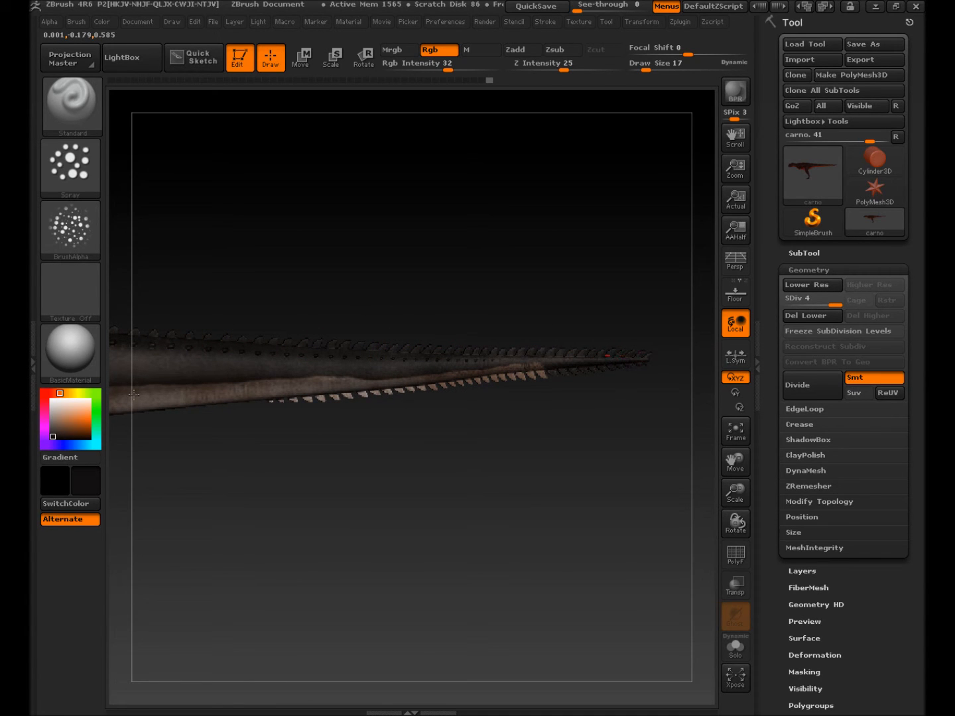
{"action": "left_click_drag", "start_coordinate": [347, 498], "coordinate": [650, 520], "text": "alt"}
{"action": "left_click_drag", "start_coordinate": [251, 514], "coordinate": [662, 514], "text": "alt"}
{"action": "left_click_drag", "start_coordinate": [551, 467], "coordinate": [331, 464], "text": "alt"}
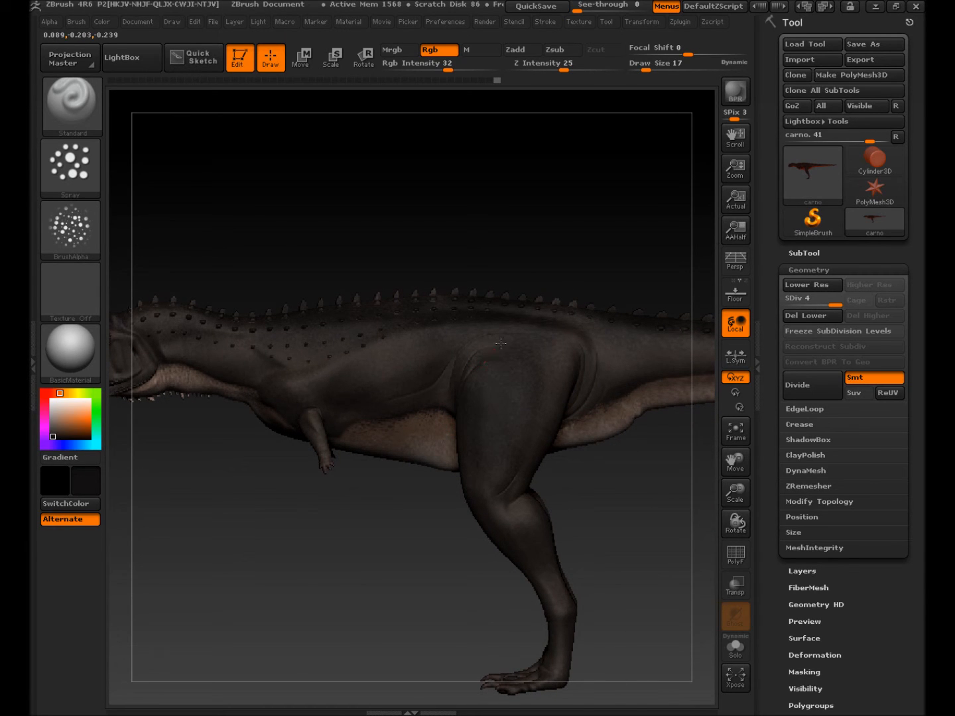
{"action": "left_click_drag", "start_coordinate": [569, 325], "coordinate": [465, 305]}
{"action": "left_click_drag", "start_coordinate": [590, 316], "coordinate": [477, 311]}
{"action": "mouse_move", "coordinate": [401, 315]}
{"action": "left_mouse_down"}
{"action": "mouse_move", "coordinate": [305, 309]}
{"action": "mouse_move", "coordinate": [260, 319]}
{"action": "left_mouse_up"}
{"action": "left_click_drag", "start_coordinate": [258, 488], "coordinate": [509, 504], "text": "alt"}
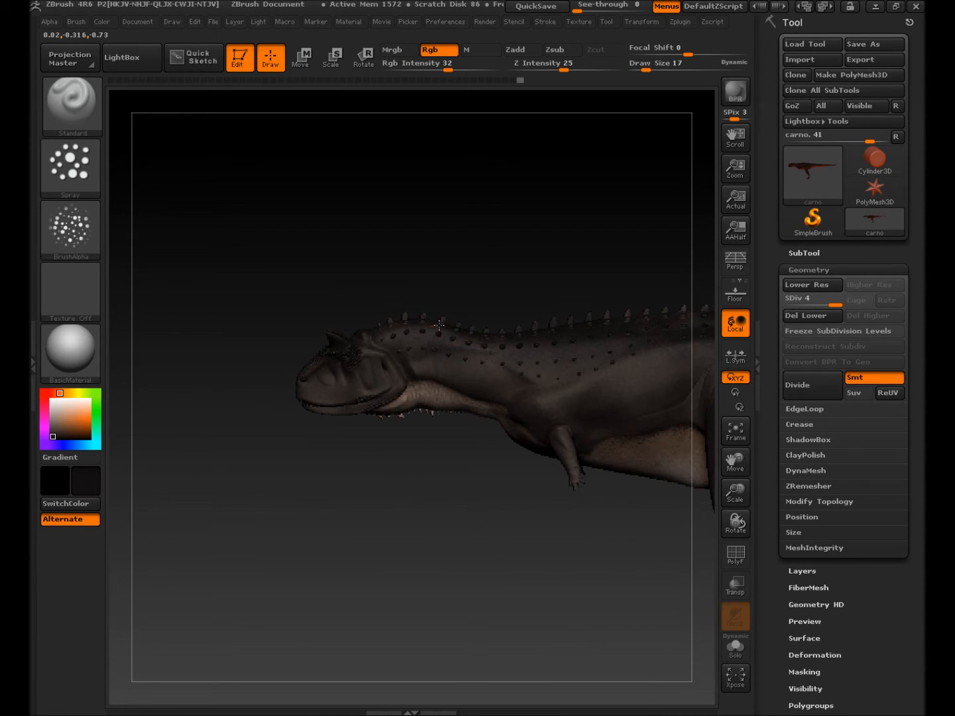
Step: Dab dark paint near the eye, shrink Draw Size to 5 and raise Rgb Intensity to 74
{"action": "left_click", "coordinate": [348, 357]}
{"action": "left_click_drag", "start_coordinate": [443, 293], "coordinate": [485, 424], "text": "alt"}
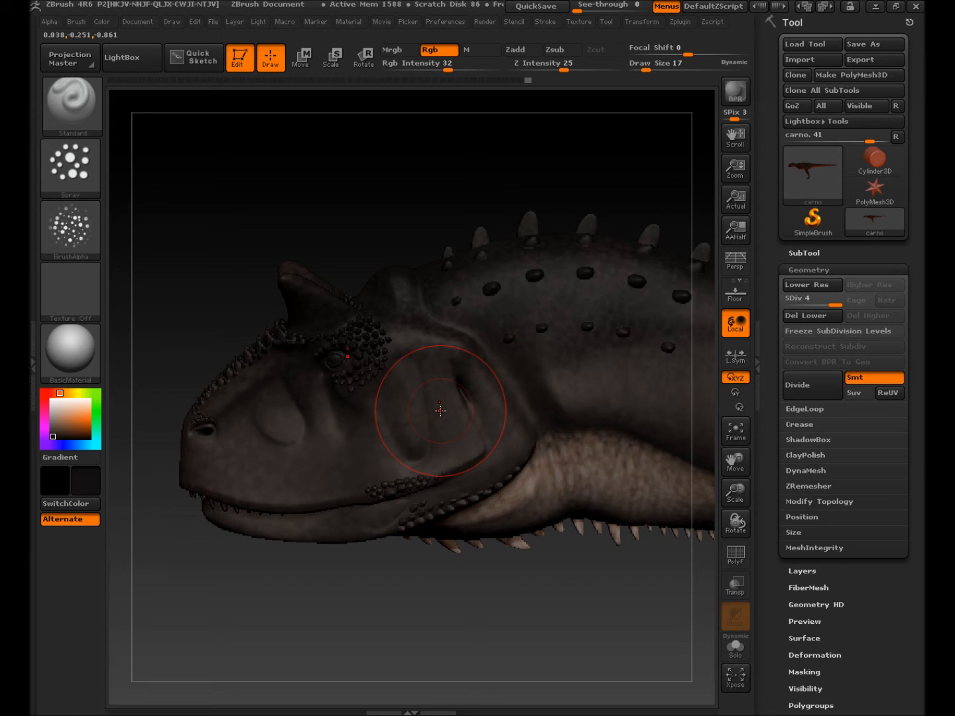
{"action": "key", "text": "s"}
{"action": "left_click_drag", "start_coordinate": [440, 412], "coordinate": [433, 413]}
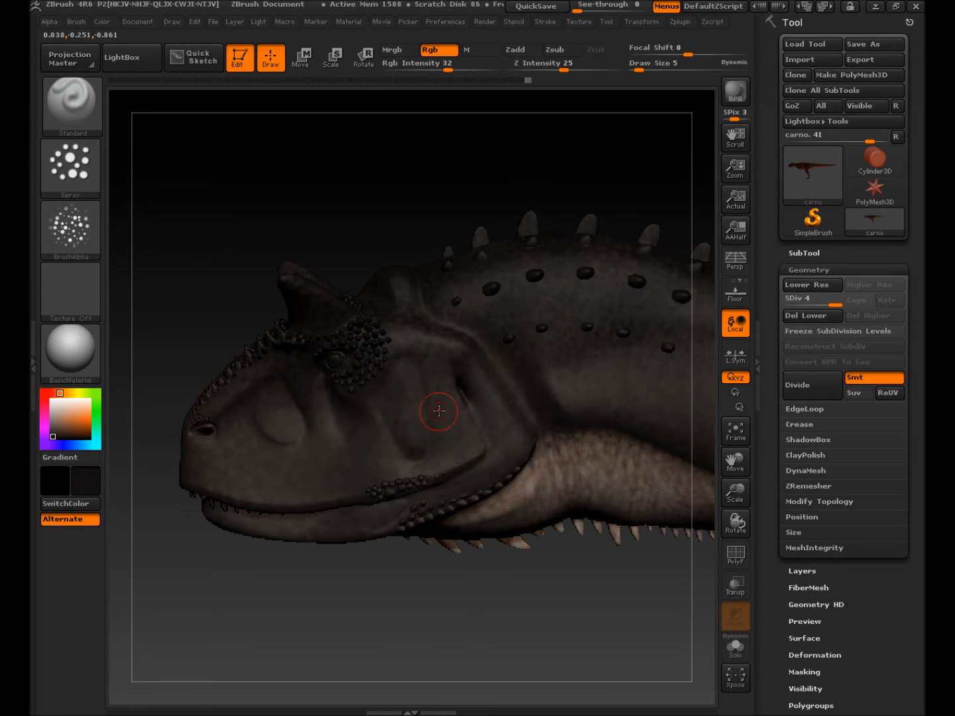
{"action": "left_click_drag", "start_coordinate": [449, 67], "coordinate": [481, 69]}
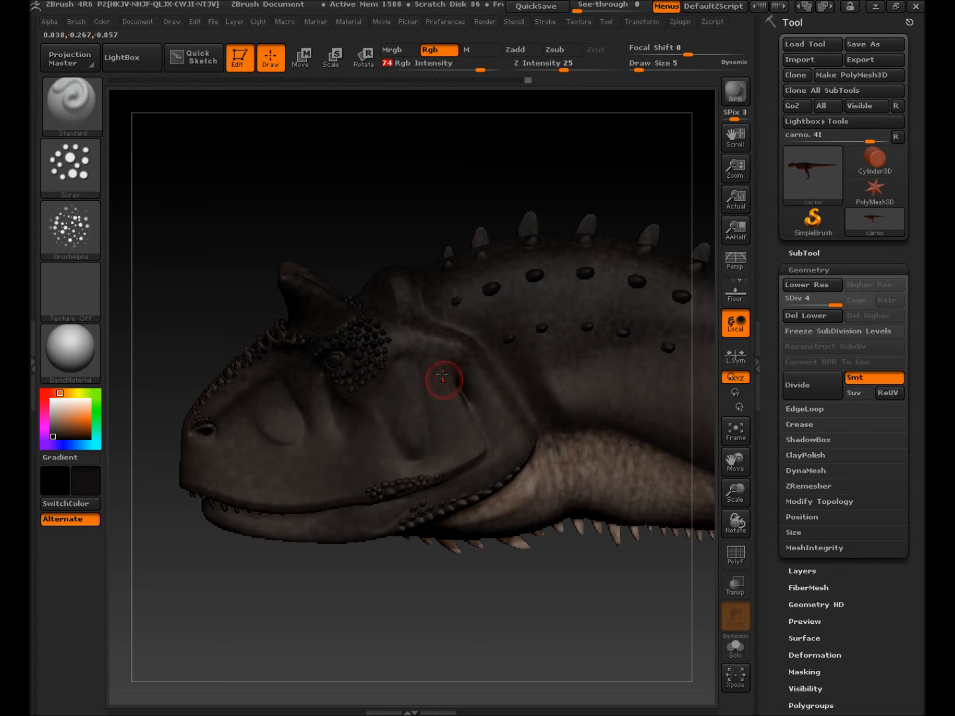
Step: Spray dark brown over the cheek and the jaw by the neck fold, then orbit to check the head
{"action": "left_click_drag", "start_coordinate": [444, 391], "coordinate": [454, 442]}
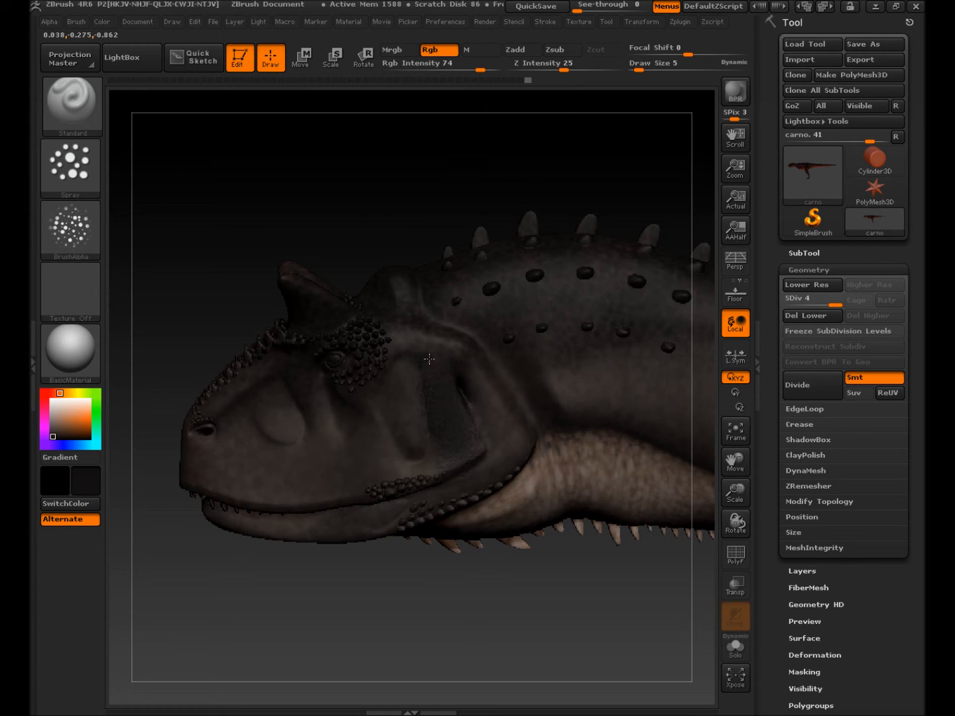
{"action": "left_click_drag", "start_coordinate": [467, 355], "coordinate": [496, 399]}
{"action": "mouse_move", "coordinate": [518, 441]}
{"action": "left_mouse_down"}
{"action": "mouse_move", "coordinate": [474, 477]}
{"action": "mouse_move", "coordinate": [230, 490]}
{"action": "left_mouse_up"}
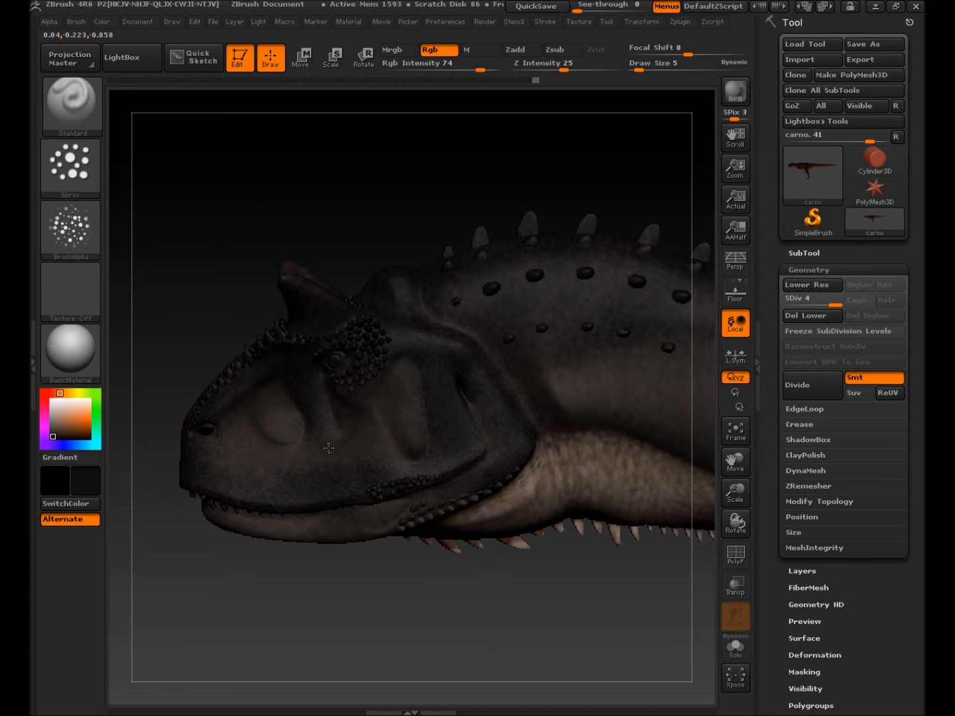
{"action": "right_click_drag", "start_coordinate": [333, 317], "coordinate": [368, 386]}
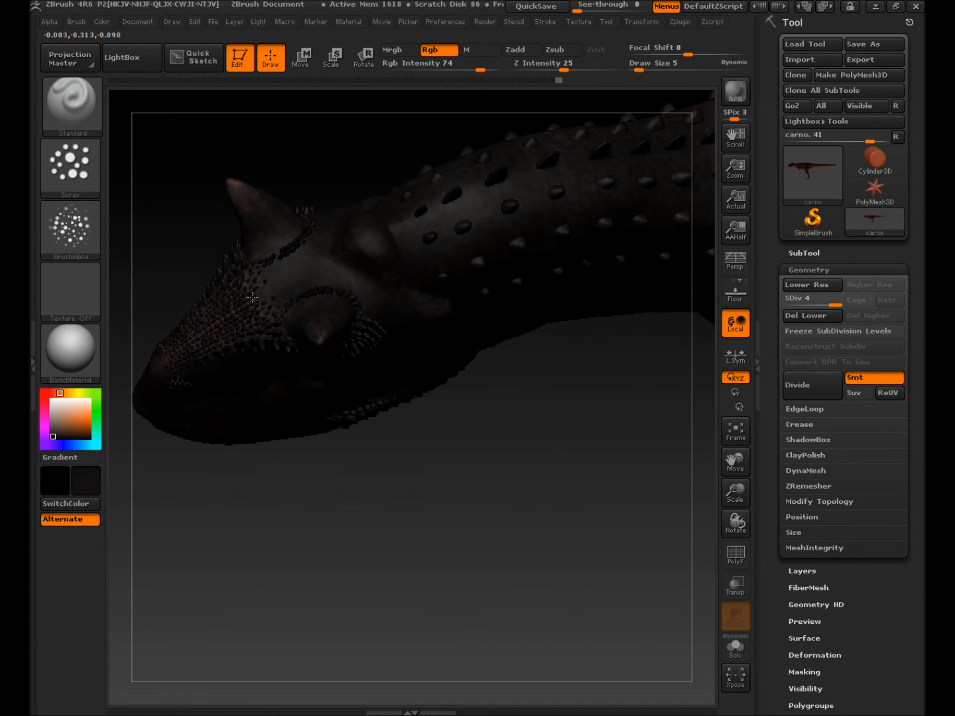
{"action": "right_click_drag", "start_coordinate": [238, 323], "coordinate": [299, 251]}
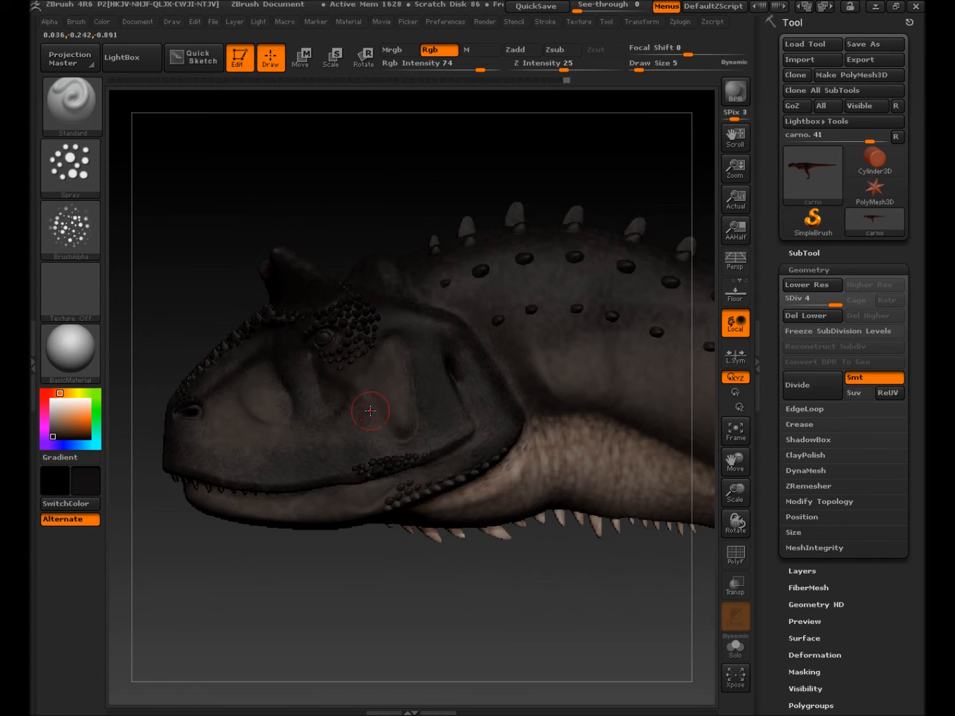
Step: Pick a light peach-tan colour and try snout and jaw patches at lower intensity, undoing each
{"action": "left_click", "coordinate": [62, 425]}
{"action": "left_click_drag", "start_coordinate": [61, 425], "coordinate": [64, 416]}
{"action": "left_click_drag", "start_coordinate": [260, 396], "coordinate": [282, 443]}
{"action": "key", "text": "ctrl"}
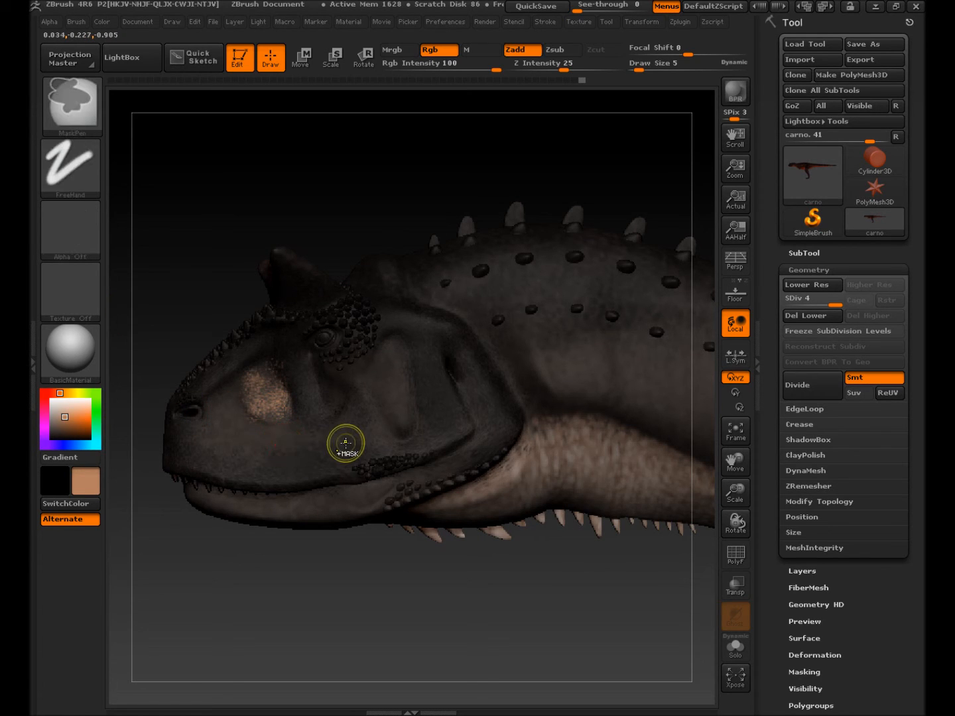
{"action": "key", "text": "ctrl+z"}
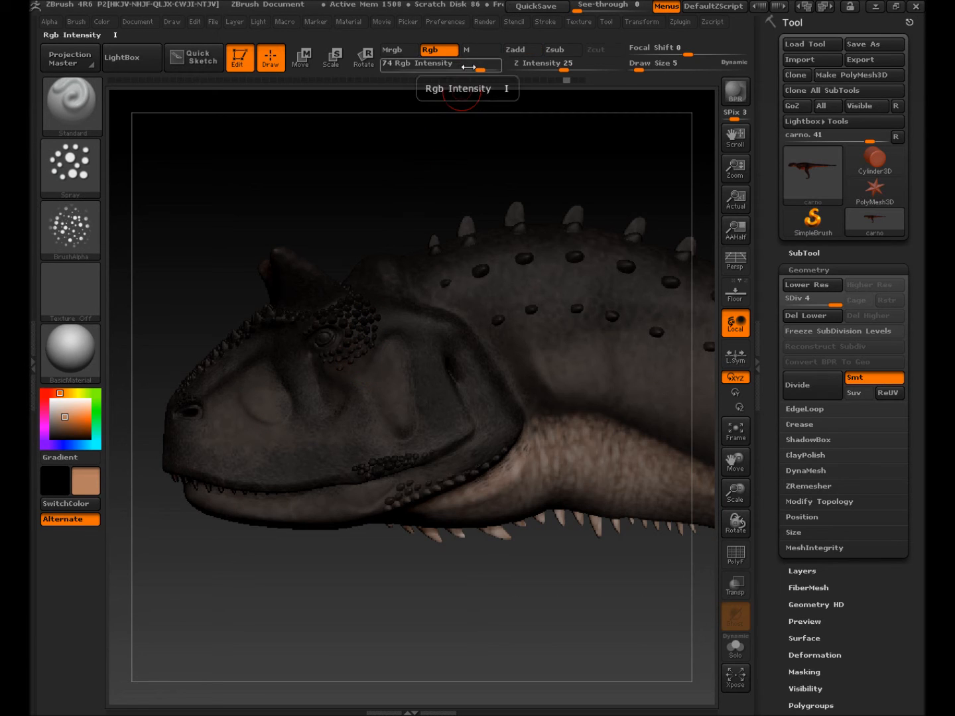
{"action": "left_click_drag", "start_coordinate": [468, 69], "coordinate": [464, 69]}
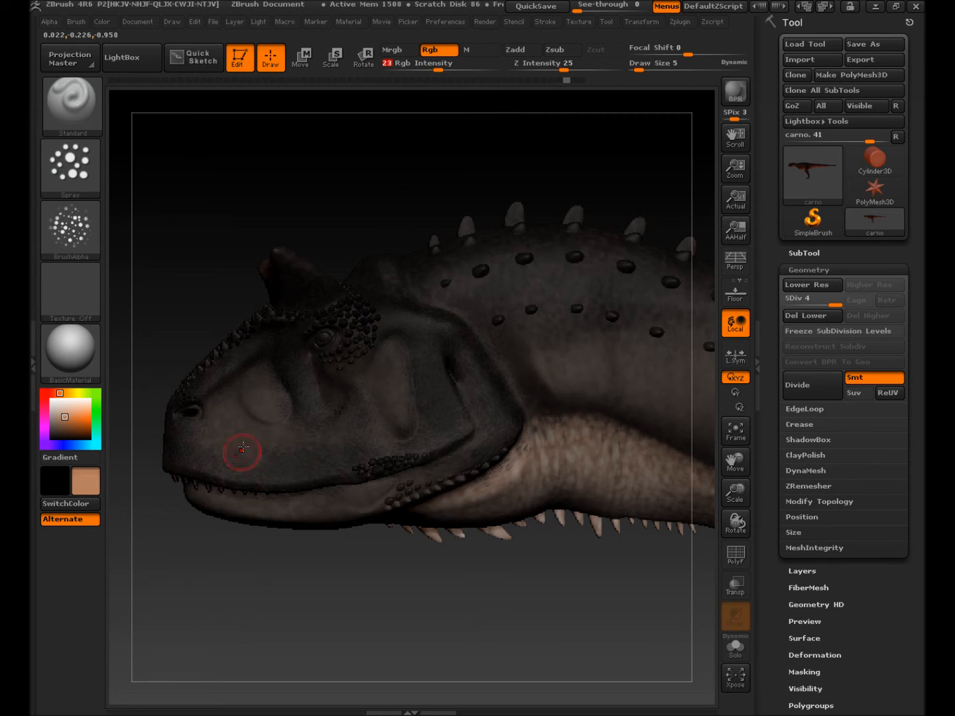
{"action": "left_click_drag", "start_coordinate": [260, 392], "coordinate": [256, 384]}
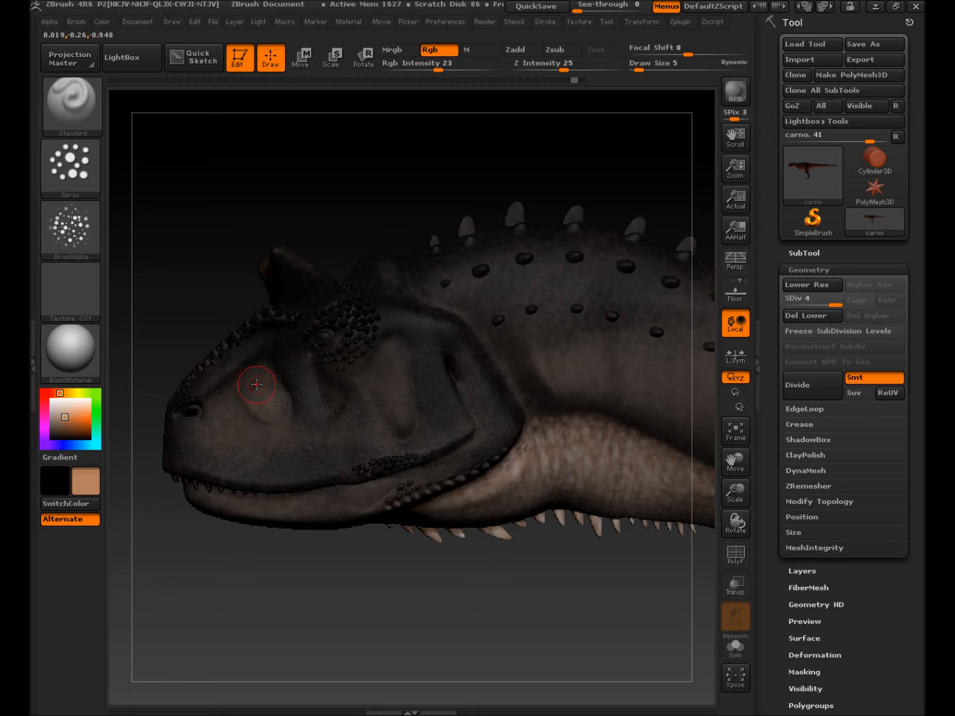
{"action": "key", "text": "ctrl+z"}
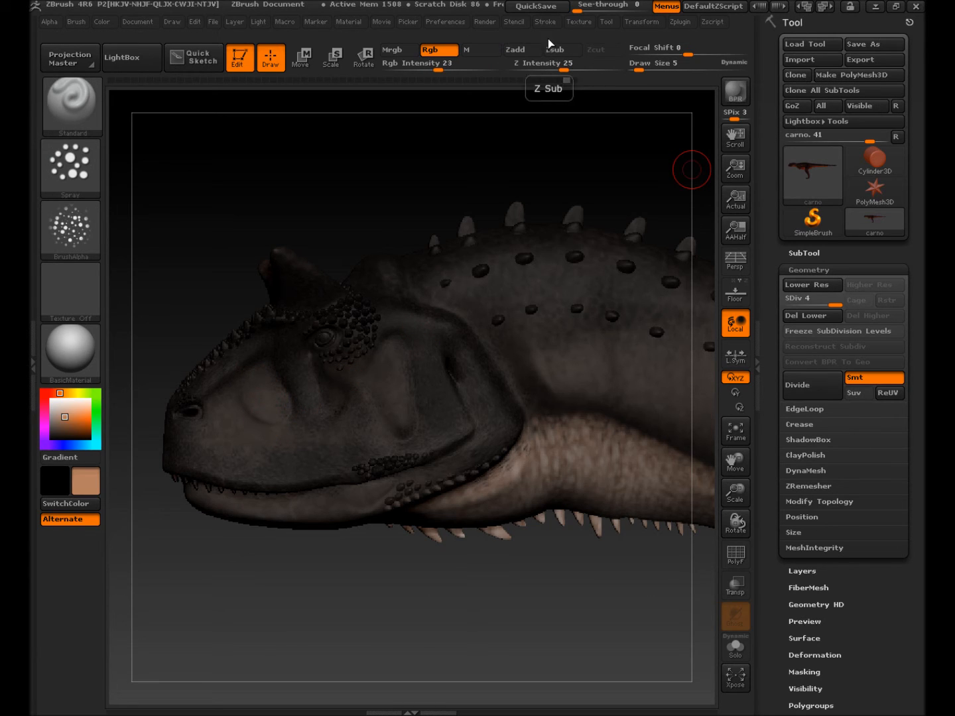
{"action": "left_click_drag", "start_coordinate": [224, 451], "coordinate": [358, 452]}
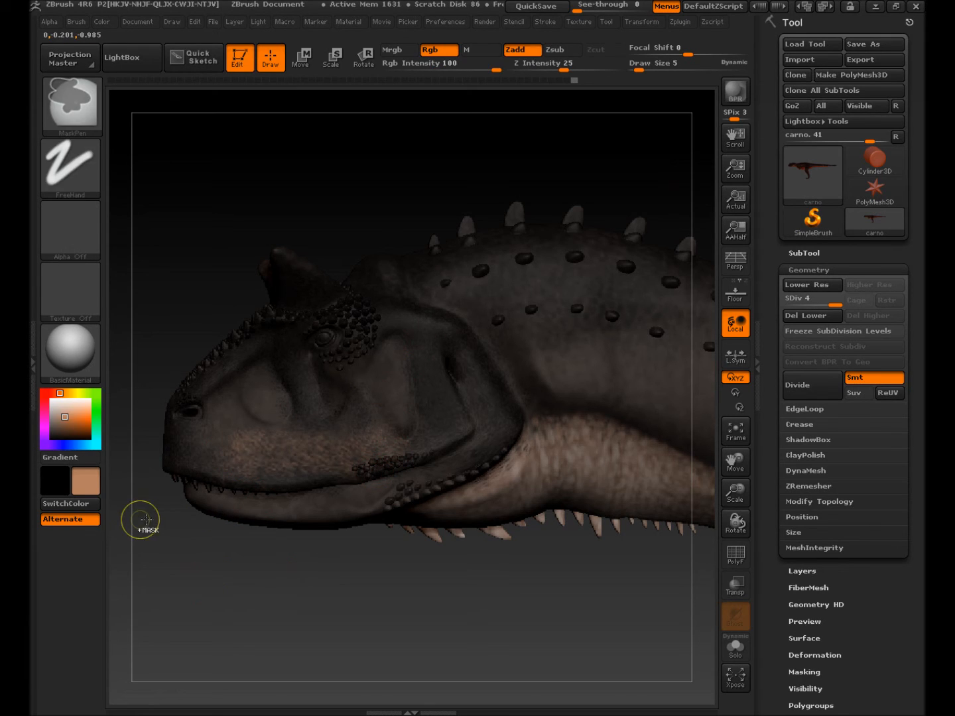
{"action": "key", "text": "ctrl+z"}
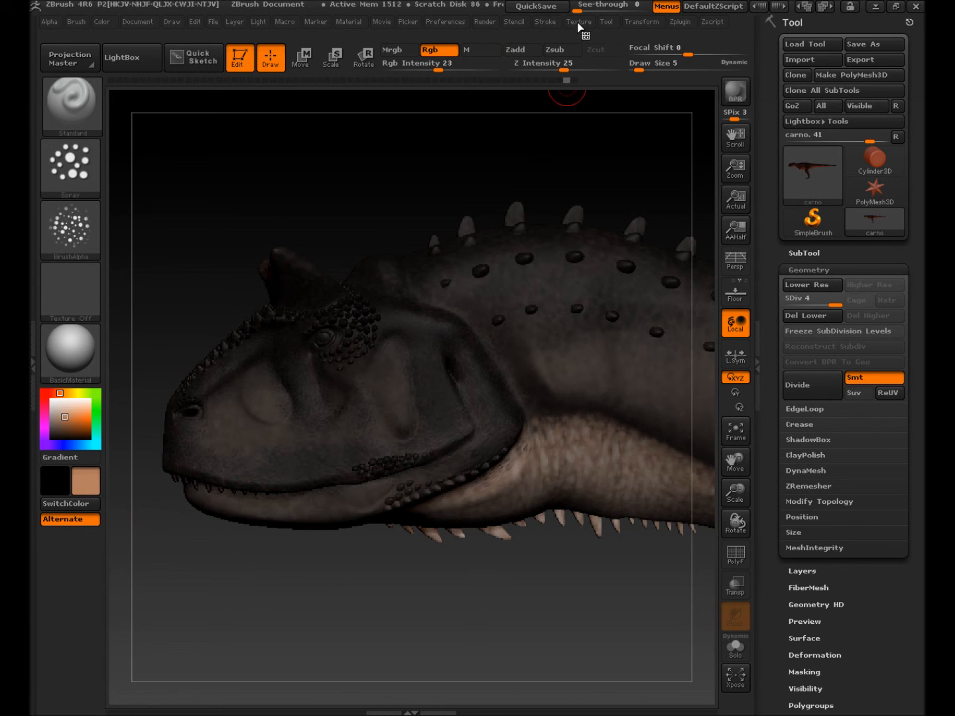
Step: Turn off Lazy Mouse in the Stroke palette and test a muzzle patch, then undo it
{"action": "left_click", "coordinate": [546, 25]}
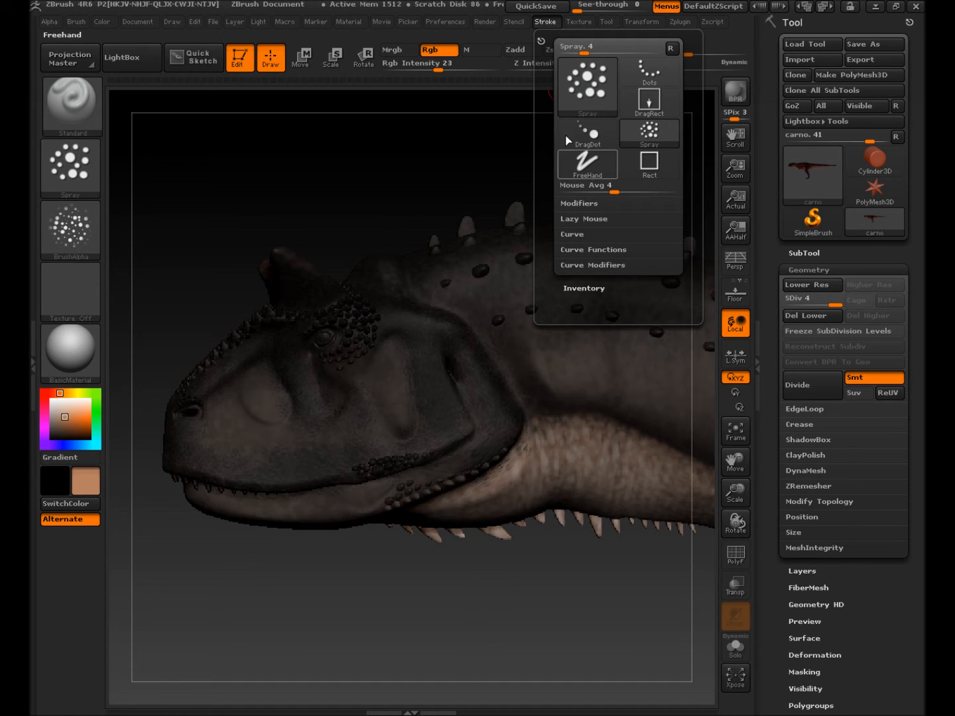
{"action": "left_click", "coordinate": [574, 220]}
{"action": "left_click", "coordinate": [582, 234]}
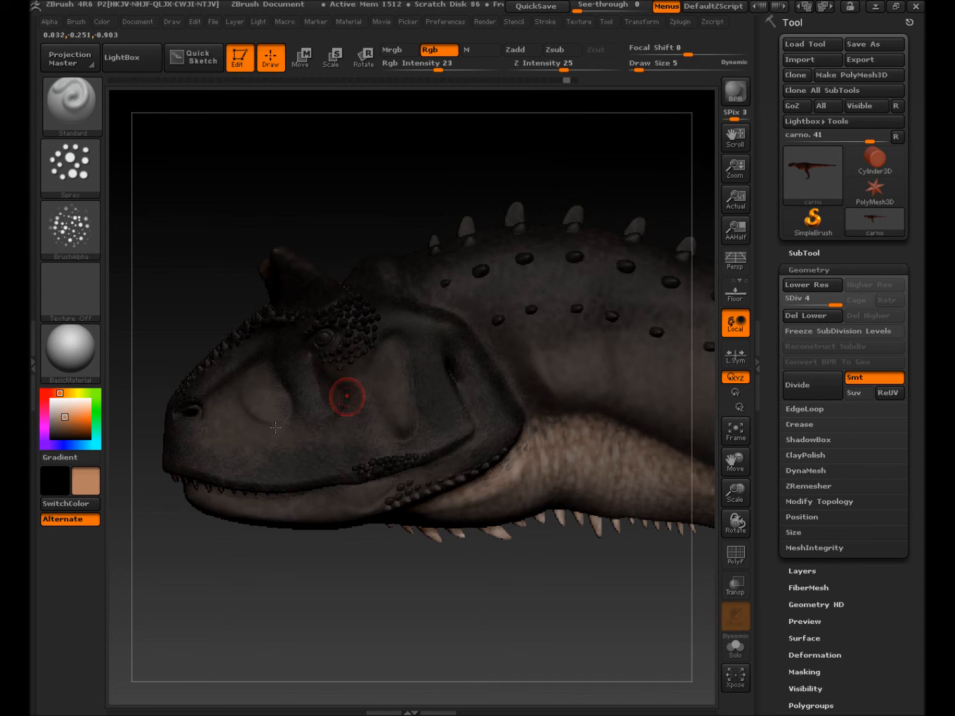
{"action": "left_click_drag", "start_coordinate": [259, 391], "coordinate": [267, 401]}
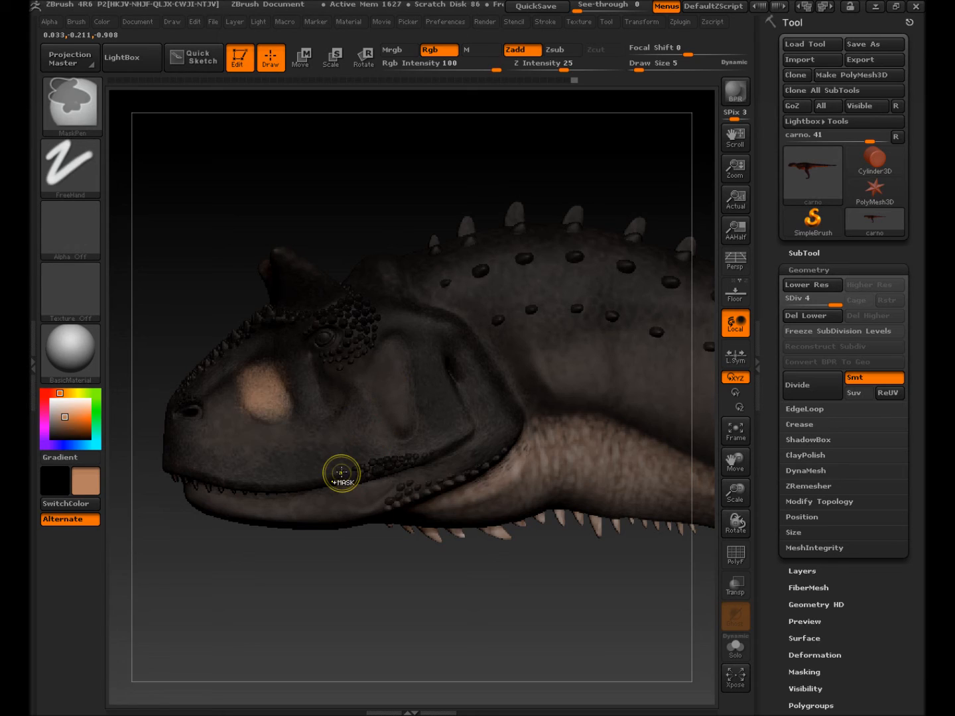
{"action": "key", "text": "ctrl+z"}
{"action": "key", "text": "ctrl+z"}
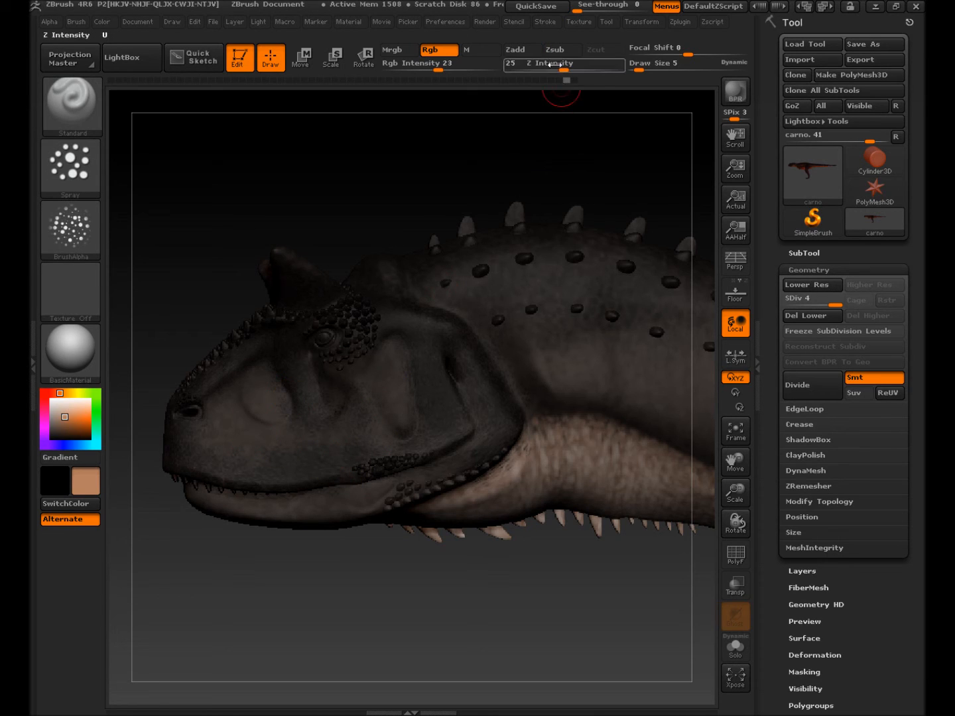
Step: Set Rgb Intensity to 10 and paint soft tan patches on the snout and cheek
{"action": "left_click_drag", "start_coordinate": [562, 69], "coordinate": [620, 68]}
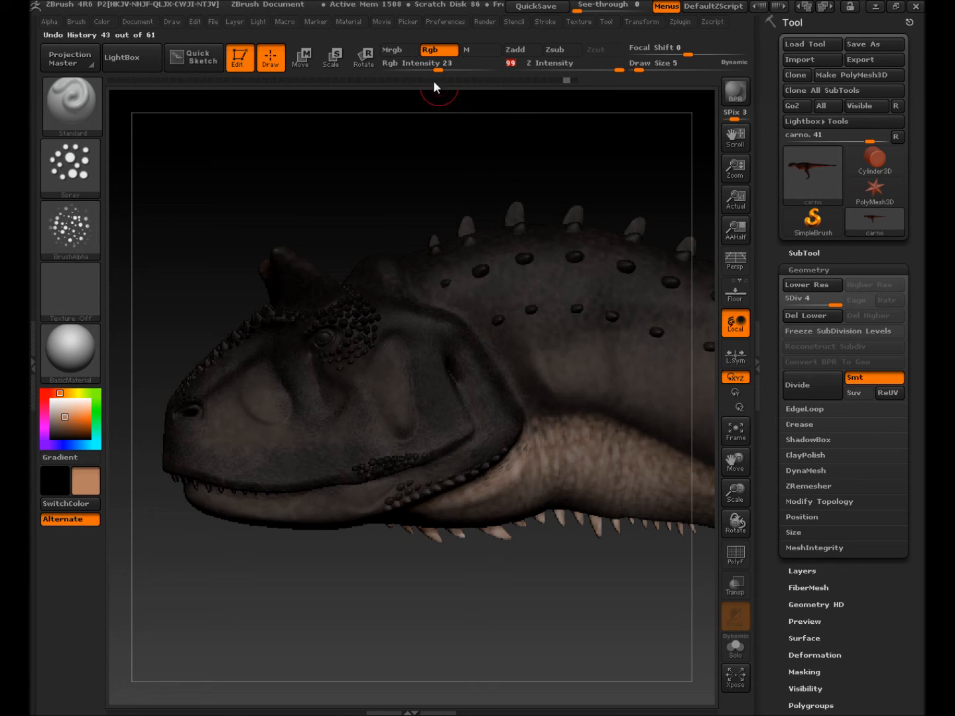
{"action": "left_click_drag", "start_coordinate": [437, 70], "coordinate": [420, 82]}
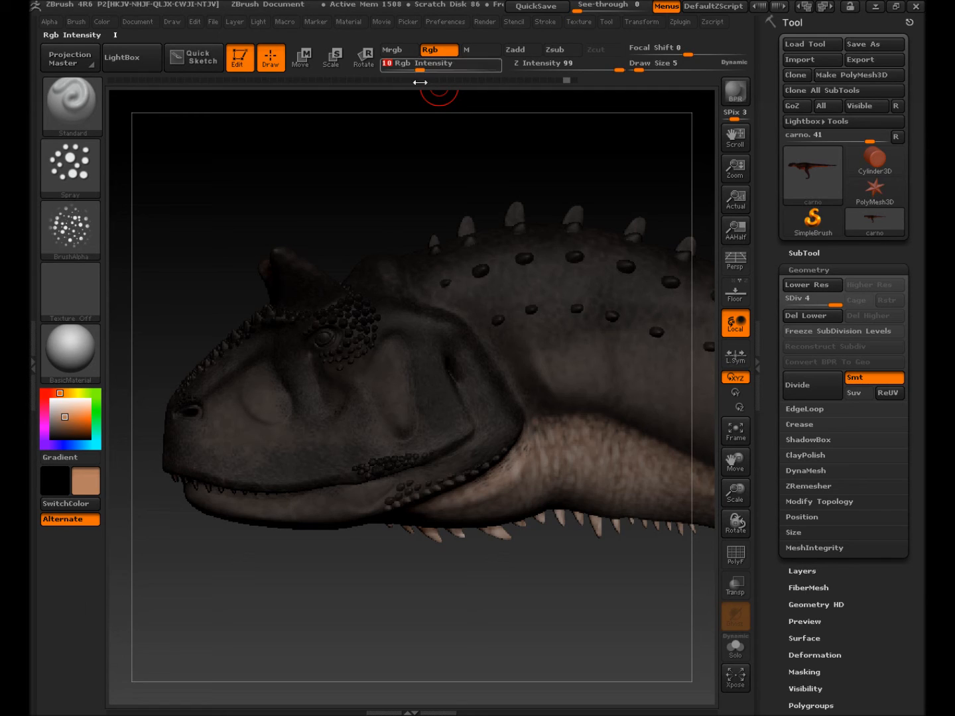
{"action": "left_click_drag", "start_coordinate": [271, 387], "coordinate": [272, 398]}
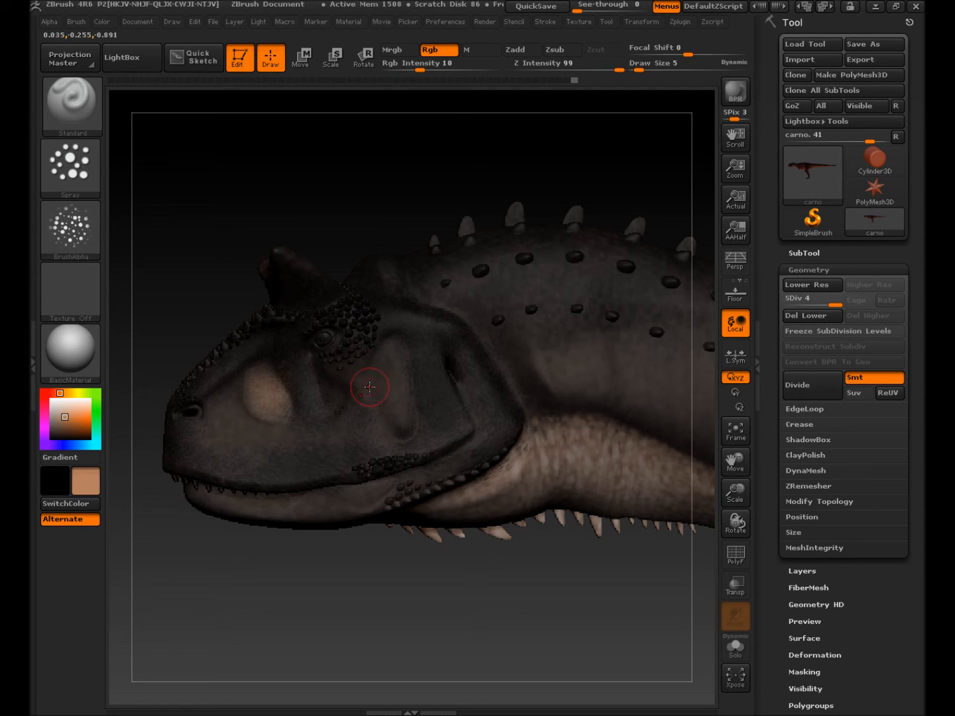
{"action": "mouse_move", "coordinate": [398, 403]}
{"action": "left_mouse_down"}
{"action": "mouse_move", "coordinate": [395, 351]}
{"action": "mouse_move", "coordinate": [403, 398]}
{"action": "left_mouse_up"}
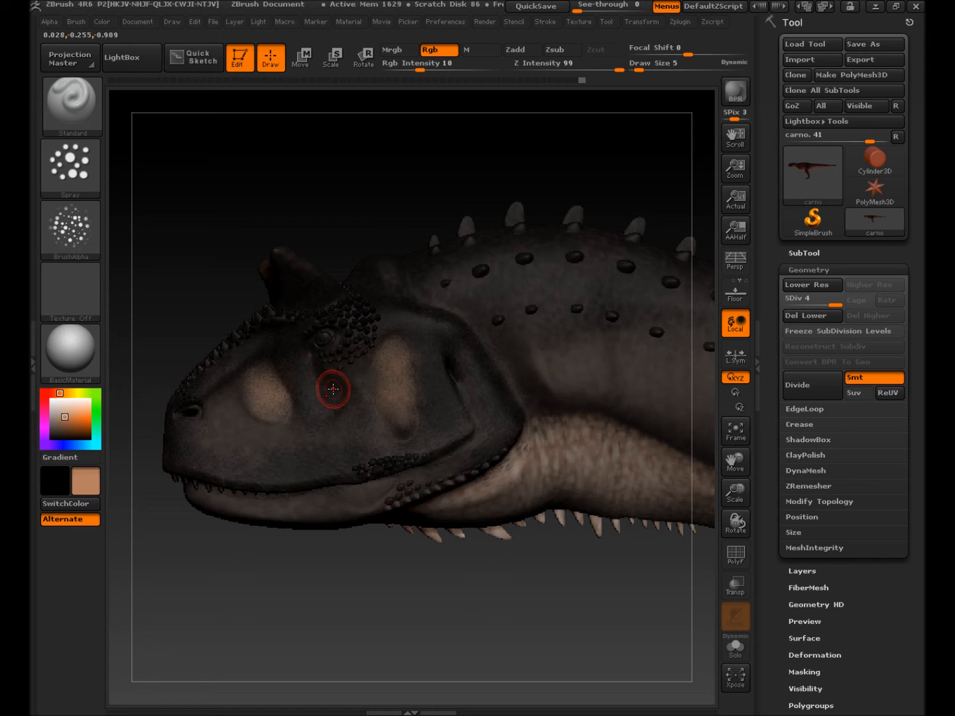
{"action": "mouse_move", "coordinate": [384, 527]}
{"action": "left_mouse_down"}
{"action": "mouse_move", "coordinate": [375, 534]}
{"action": "mouse_move", "coordinate": [365, 523]}
{"action": "left_mouse_up"}
{"action": "right_click_drag", "start_coordinate": [403, 520], "coordinate": [425, 518]}
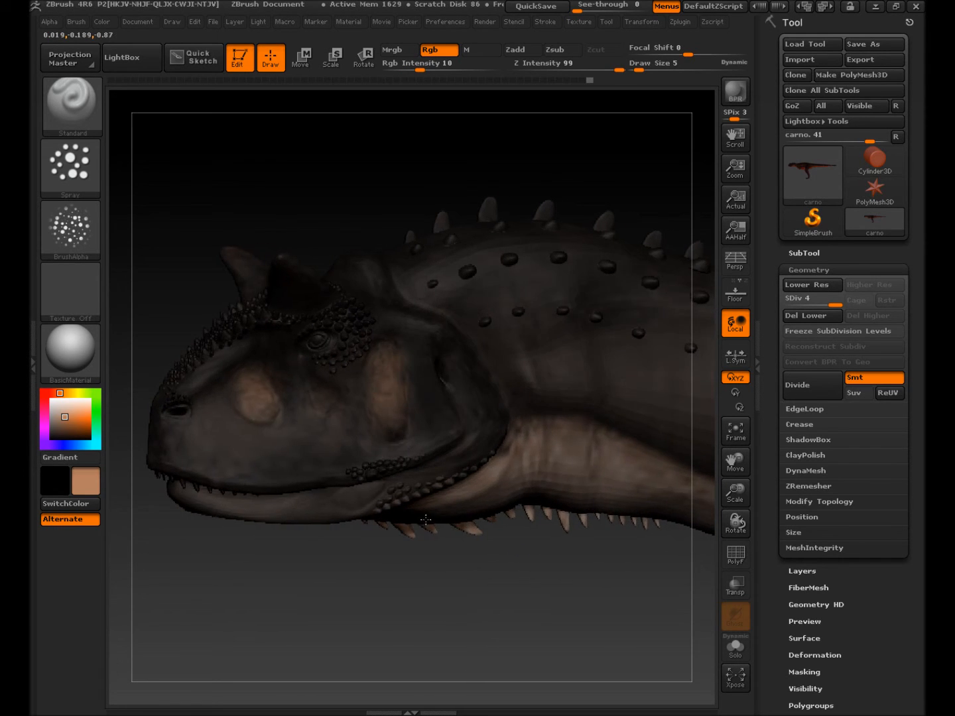
{"action": "right_click_drag", "start_coordinate": [530, 456], "coordinate": [251, 467], "text": "alt"}
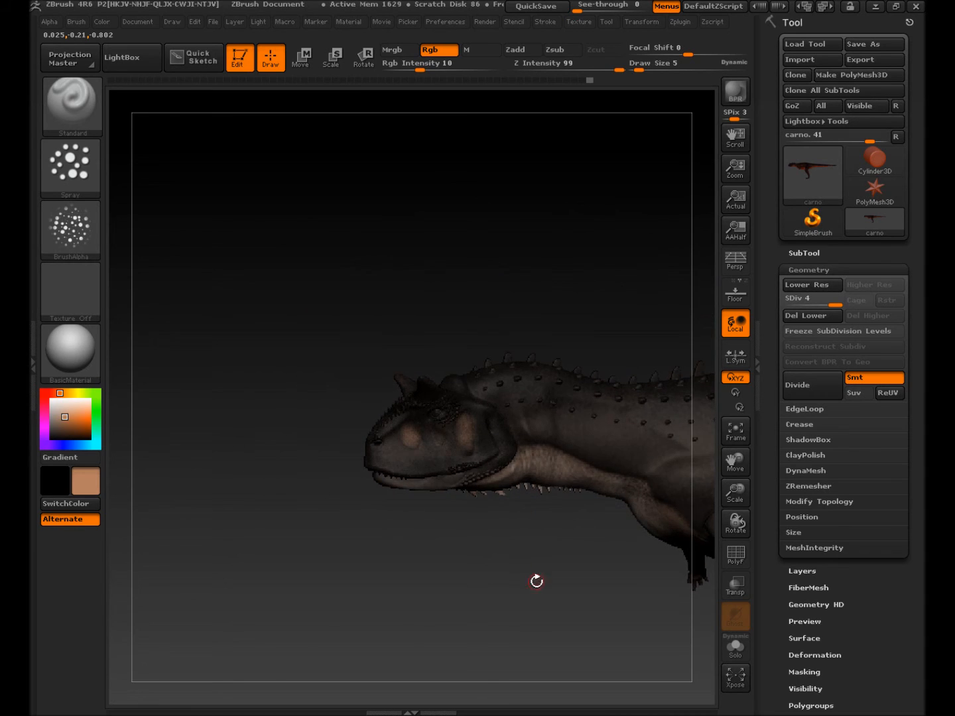
Step: Switch the stroke type to DragRect and raise Rgb Intensity to 100
{"action": "right_click_drag", "start_coordinate": [539, 576], "coordinate": [185, 527], "text": "alt"}
{"action": "key", "text": "space"}
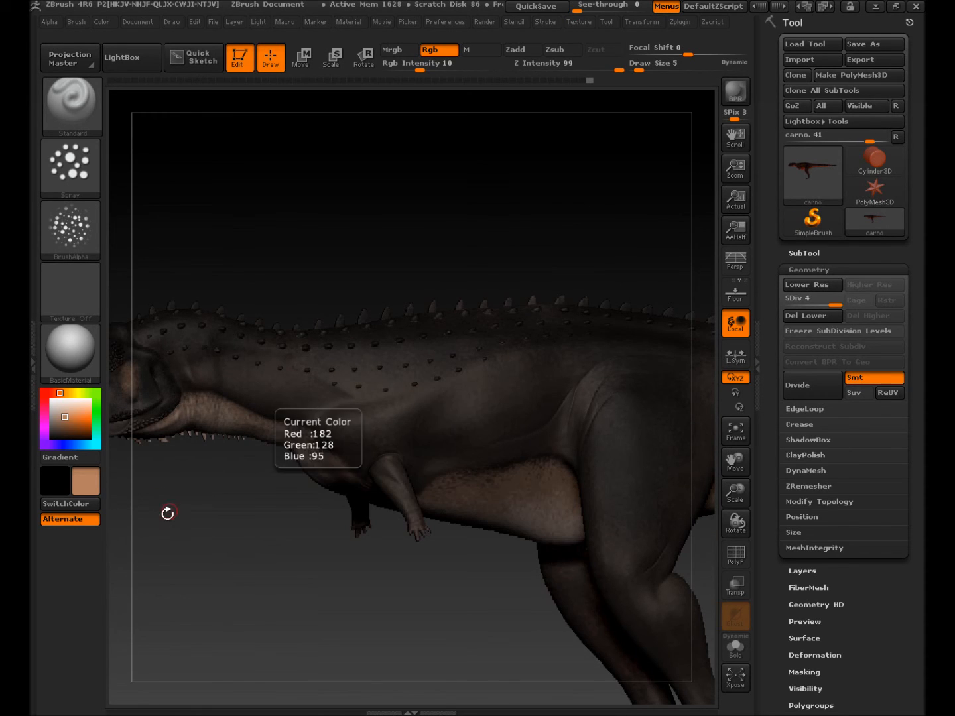
{"action": "left_click", "coordinate": [67, 171]}
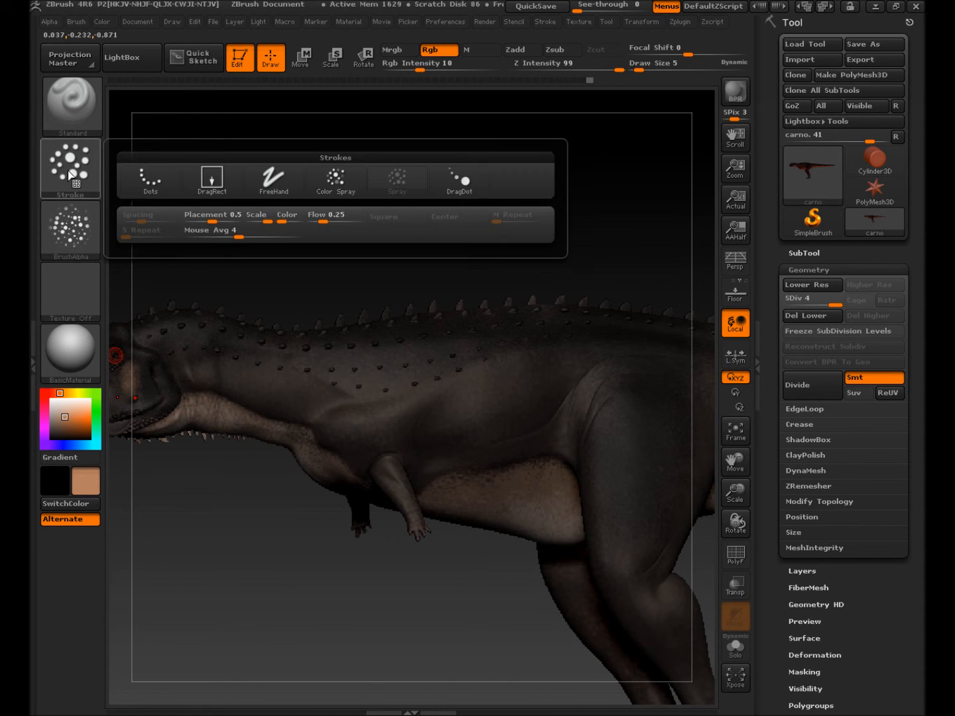
{"action": "left_click", "coordinate": [212, 179]}
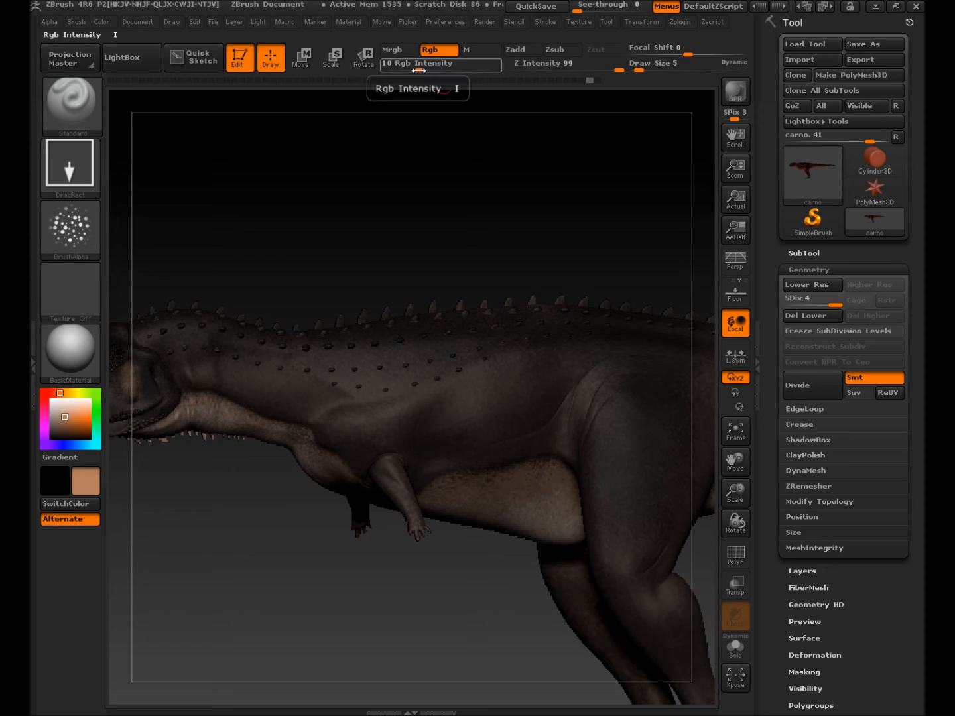
{"action": "left_click_drag", "start_coordinate": [421, 69], "coordinate": [497, 69]}
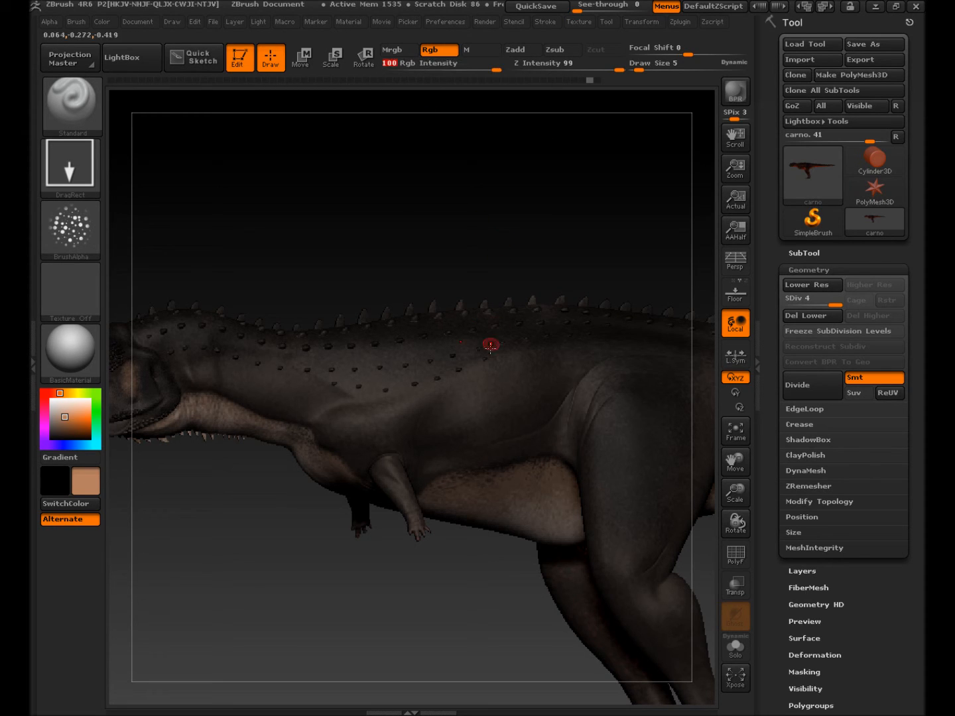
Step: Stamp three trial spot clusters on the flank, then undo them
{"action": "left_click_drag", "start_coordinate": [495, 409], "coordinate": [521, 494]}
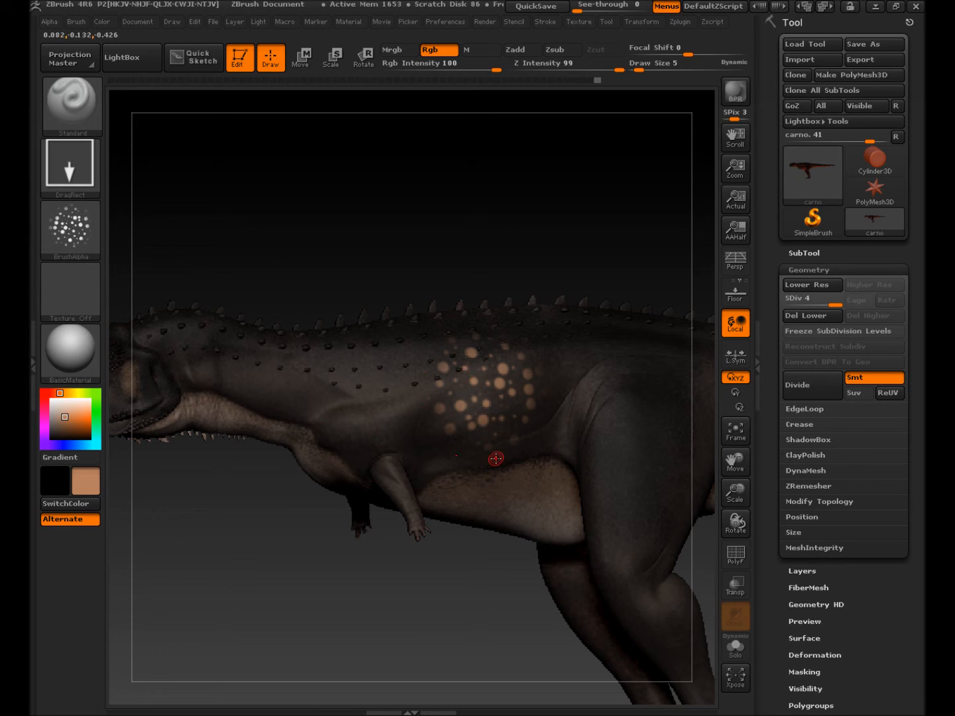
{"action": "left_click_drag", "start_coordinate": [367, 390], "coordinate": [400, 495]}
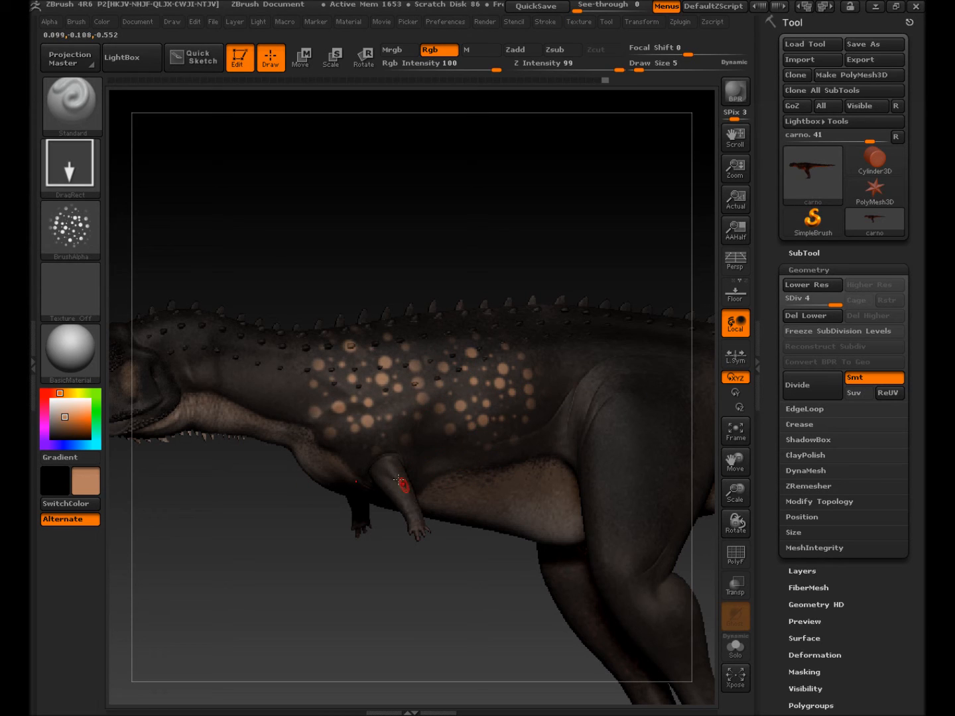
{"action": "left_click_drag", "start_coordinate": [288, 369], "coordinate": [303, 476]}
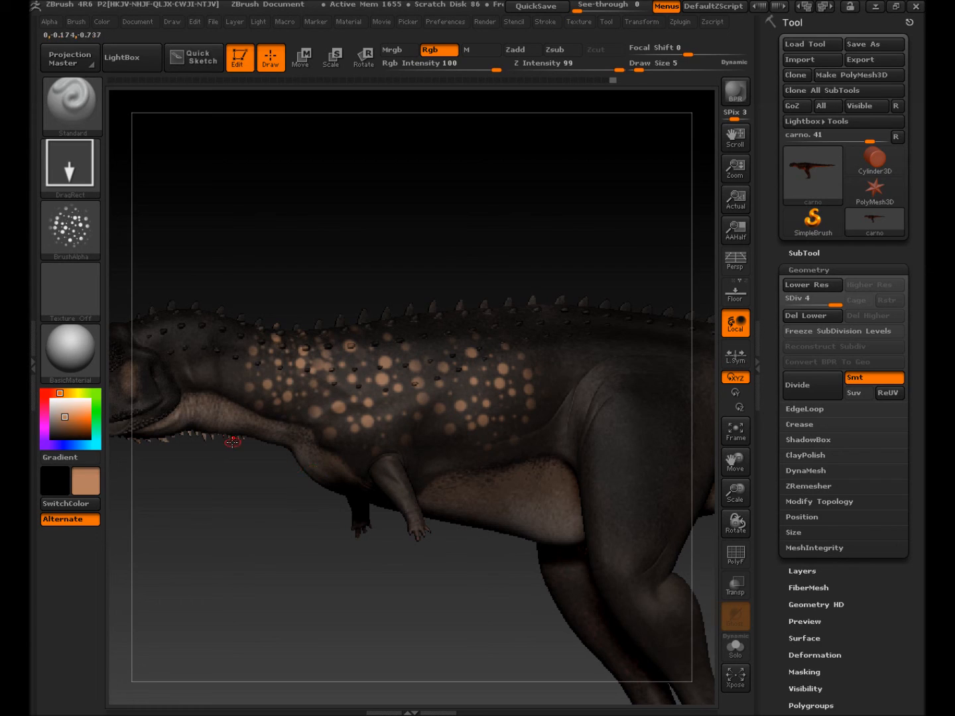
{"action": "key", "text": "ctrl"}
{"action": "key", "text": "ctrl+z"}
{"action": "key", "text": "ctrl+z"}
{"action": "key", "text": "ctrl+z"}
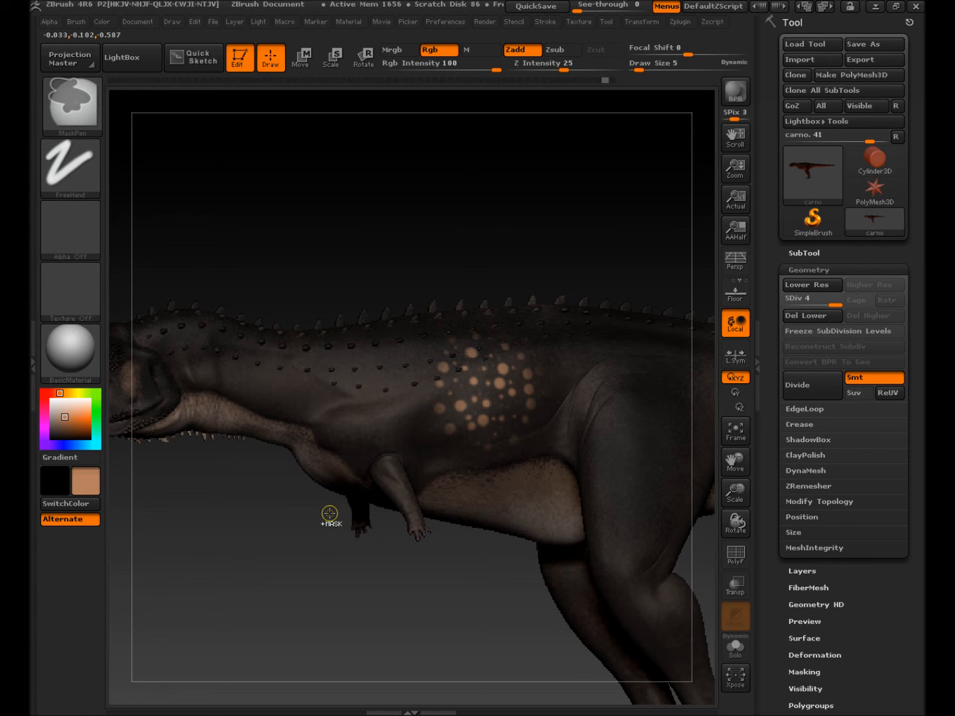
Step: Choose Alpha 58 as the brush shape
{"action": "left_click", "coordinate": [66, 297]}
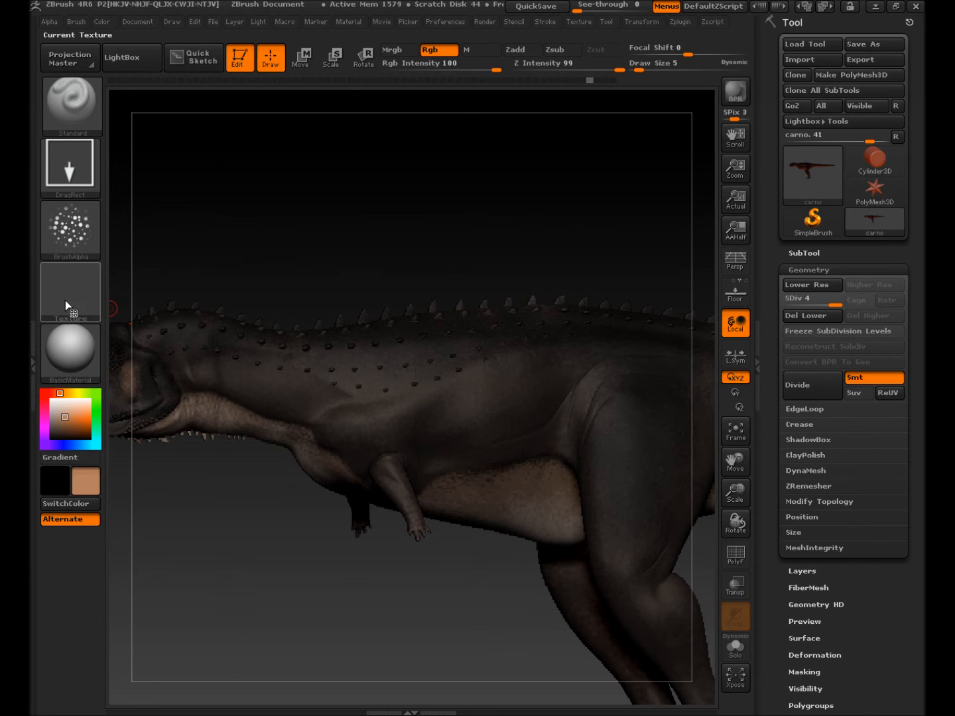
{"action": "left_click", "coordinate": [80, 239]}
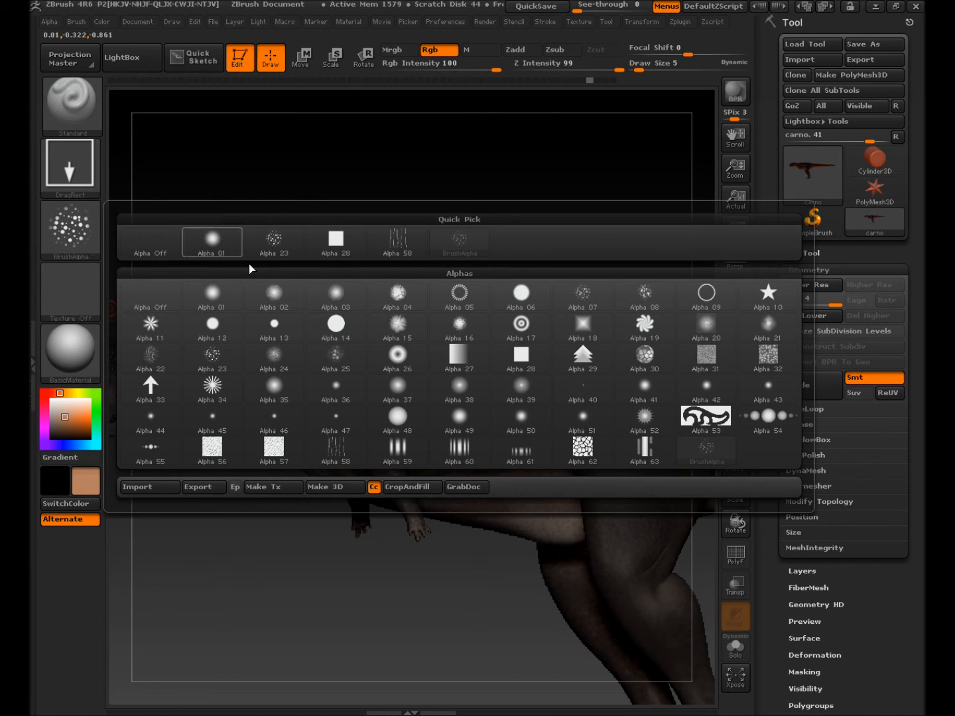
{"action": "mouse_move", "coordinate": [409, 249]}
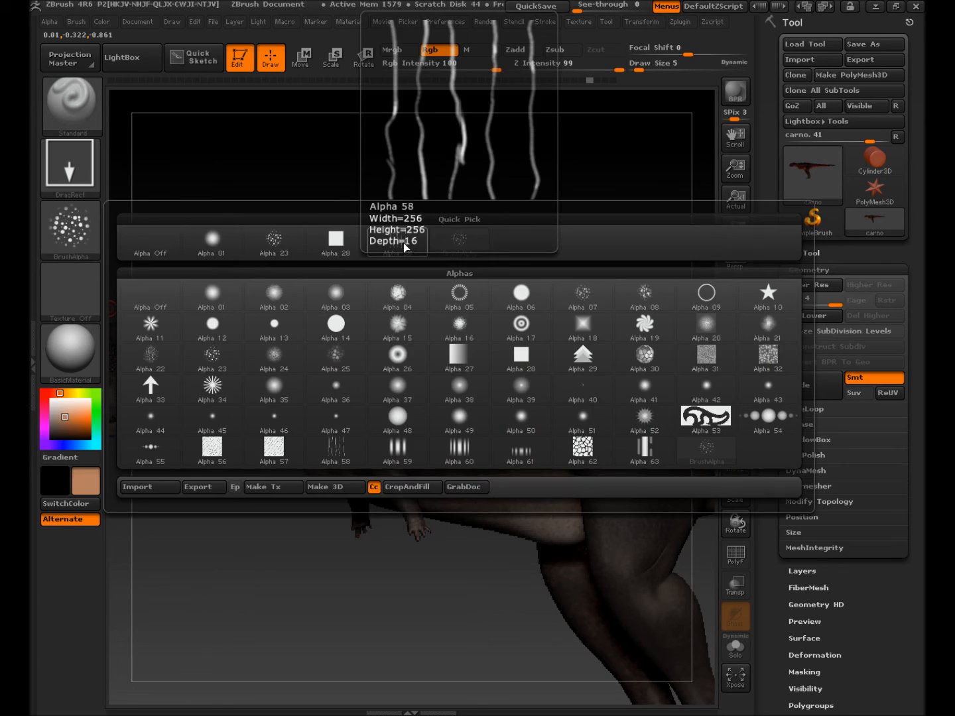
{"action": "left_click", "coordinate": [403, 243]}
Step: Stamp tan vertical stripes across the flank, shoulder, front of the neck and rear hip
{"action": "mouse_move", "coordinate": [475, 356]}
{"action": "left_mouse_down"}
{"action": "mouse_move", "coordinate": [475, 463]}
{"action": "mouse_move", "coordinate": [486, 502]}
{"action": "left_mouse_up"}
{"action": "left_click_drag", "start_coordinate": [324, 356], "coordinate": [337, 463]}
{"action": "left_click_drag", "start_coordinate": [222, 338], "coordinate": [233, 433]}
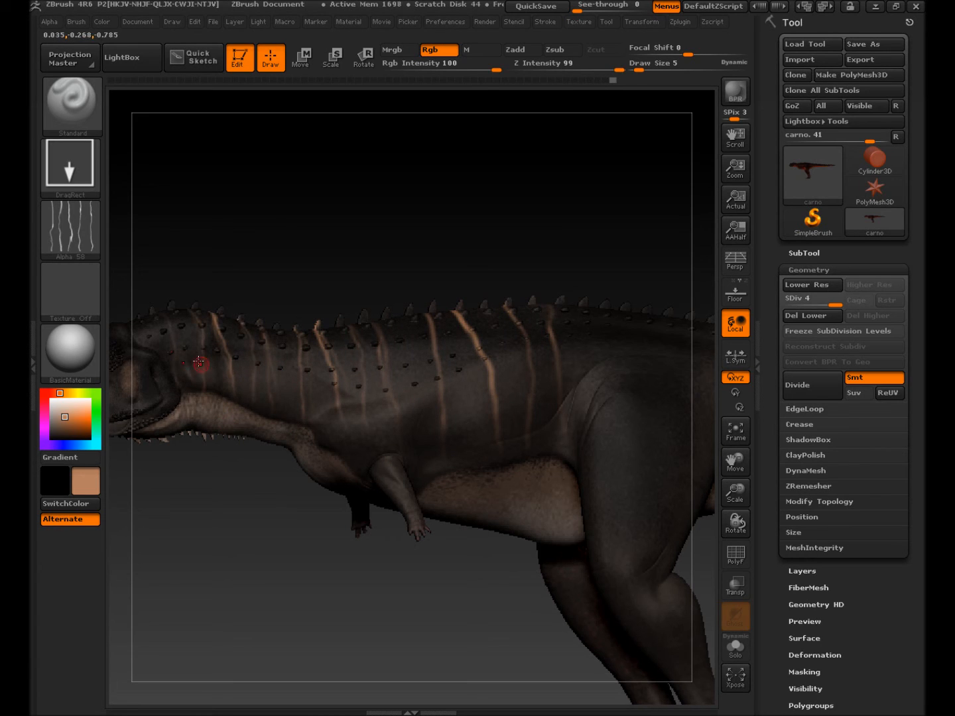
{"action": "left_click_drag", "start_coordinate": [140, 325], "coordinate": [171, 404]}
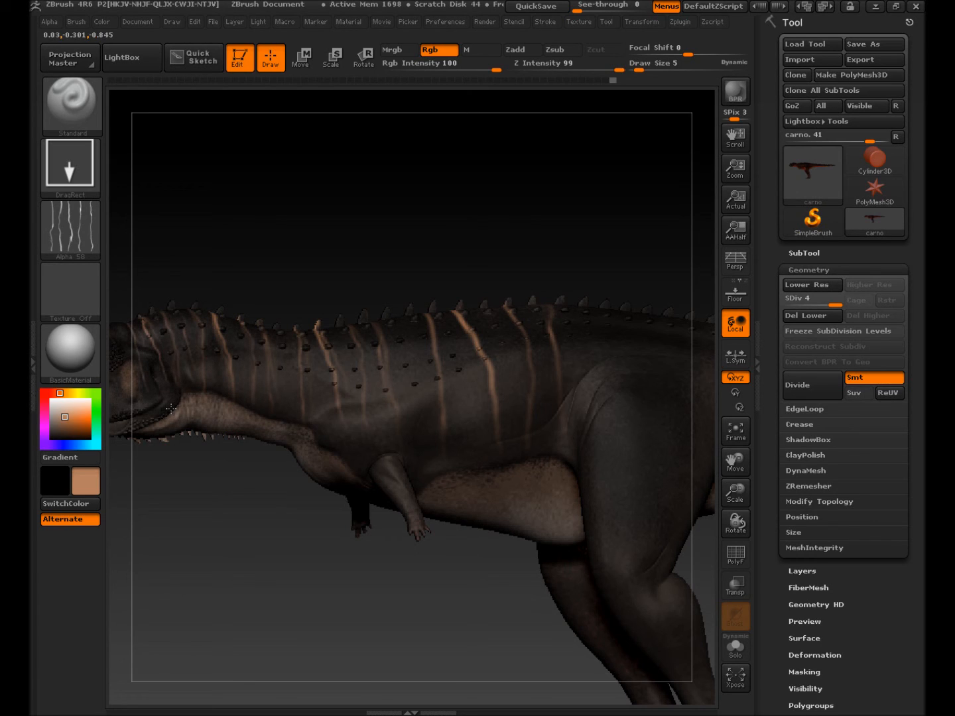
{"action": "left_click_drag", "start_coordinate": [580, 338], "coordinate": [576, 459]}
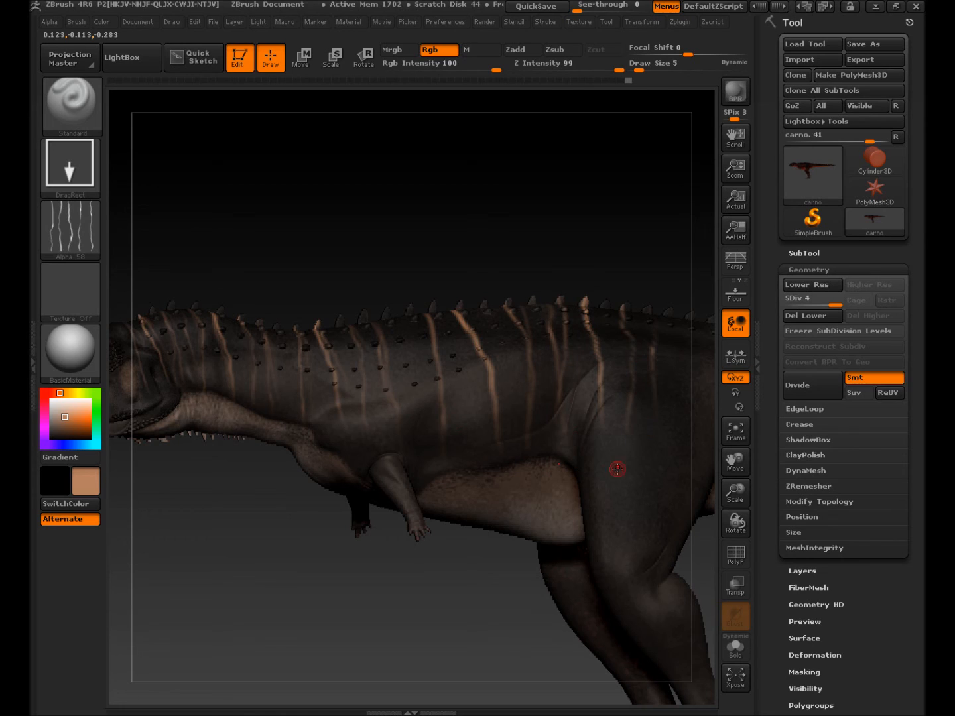
{"action": "mouse_move", "coordinate": [619, 458]}
{"action": "right_mouse_down", "text": "alt"}
{"action": "mouse_move", "coordinate": [522, 457]}
{"action": "mouse_move", "coordinate": [456, 438]}
{"action": "right_mouse_up", "text": "alt"}
{"action": "mouse_move", "coordinate": [548, 327]}
{"action": "left_mouse_down"}
{"action": "mouse_move", "coordinate": [538, 439]}
{"action": "mouse_move", "coordinate": [468, 524]}
{"action": "mouse_move", "coordinate": [462, 597]}
{"action": "left_mouse_up"}
Step: Stamp tan DragRect stripes along the length of the tail
{"action": "left_click_drag", "start_coordinate": [551, 501], "coordinate": [334, 516], "text": "alt"}
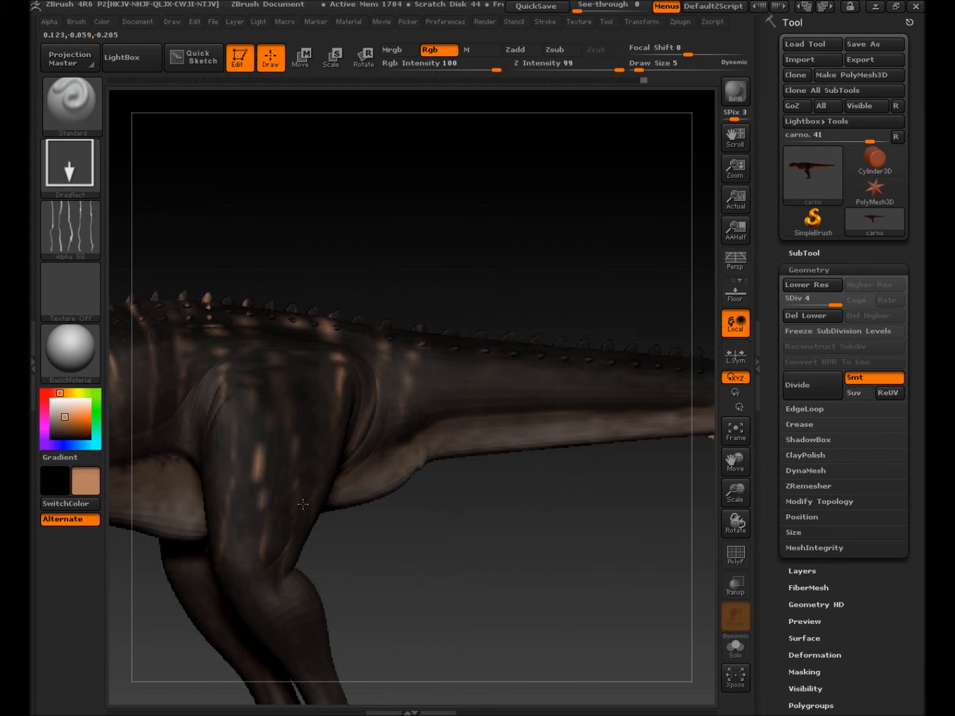
{"action": "mouse_move", "coordinate": [453, 351]}
{"action": "left_mouse_down"}
{"action": "mouse_move", "coordinate": [447, 420]}
{"action": "mouse_move", "coordinate": [470, 412]}
{"action": "left_mouse_up"}
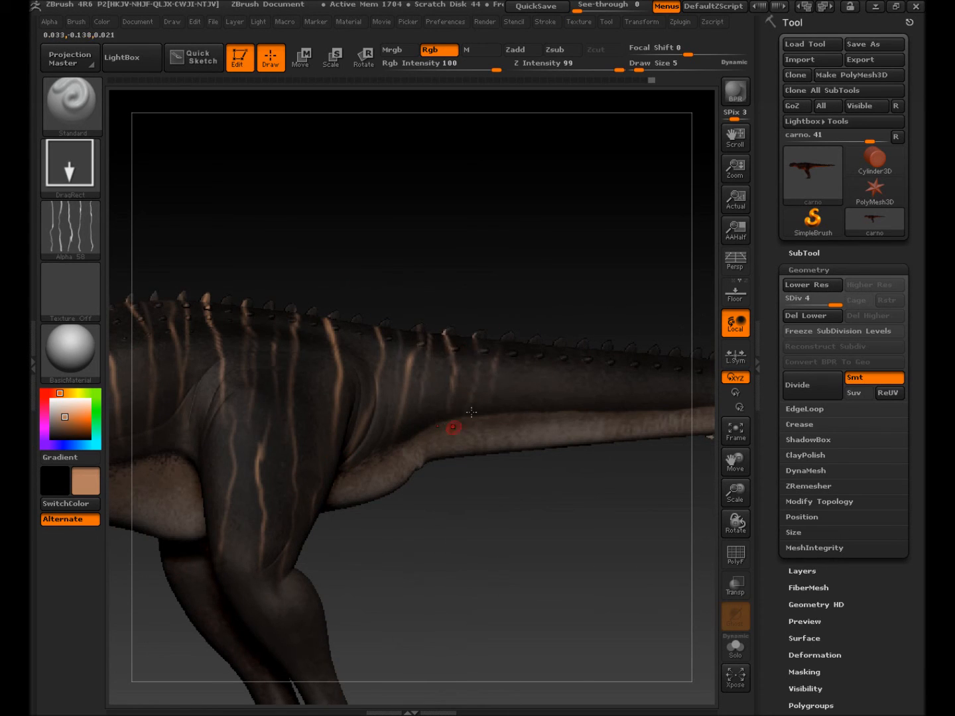
{"action": "mouse_move", "coordinate": [546, 351]}
{"action": "left_mouse_down"}
{"action": "mouse_move", "coordinate": [535, 351]}
{"action": "mouse_move", "coordinate": [629, 367]}
{"action": "left_mouse_up"}
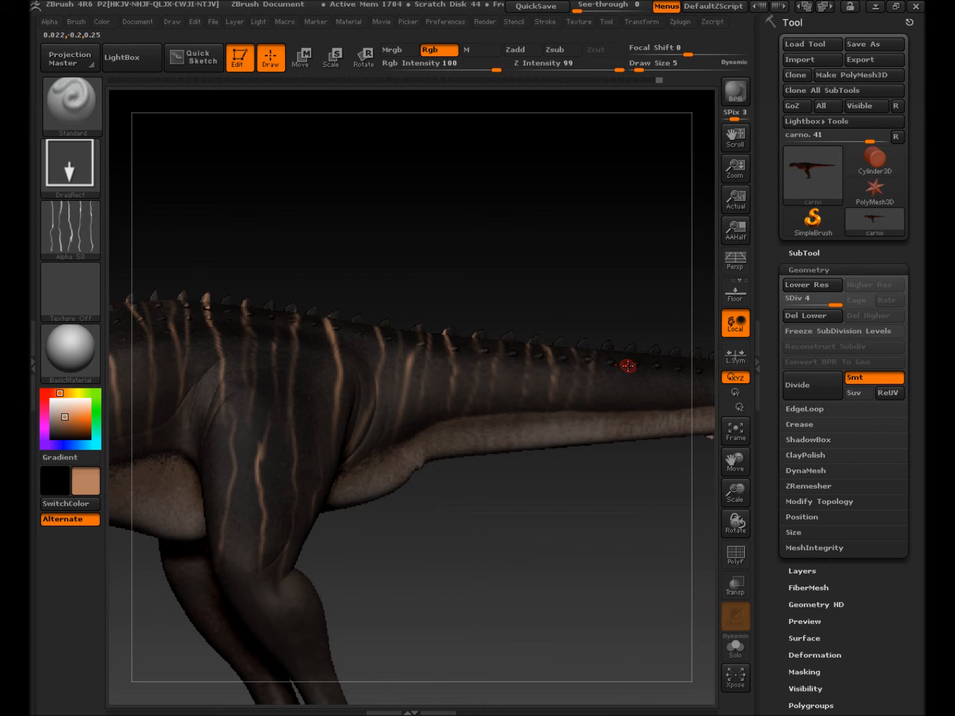
{"action": "left_click_drag", "start_coordinate": [618, 420], "coordinate": [618, 431]}
{"action": "left_click_drag", "start_coordinate": [666, 478], "coordinate": [498, 471], "text": "alt"}
{"action": "left_click_drag", "start_coordinate": [523, 393], "coordinate": [528, 423]}
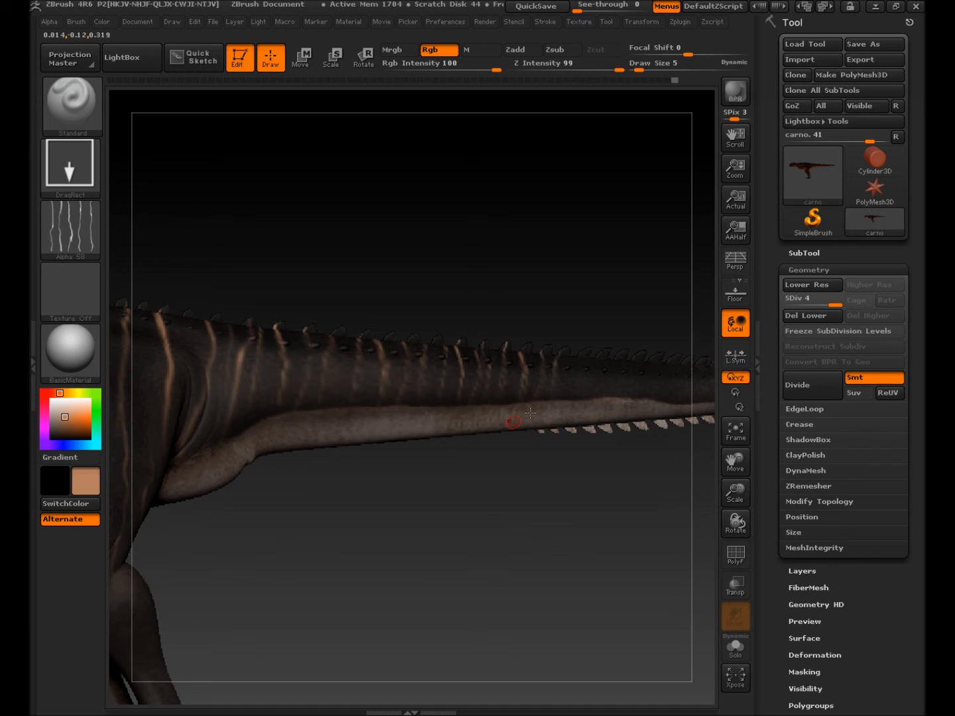
{"action": "left_click_drag", "start_coordinate": [588, 358], "coordinate": [588, 400]}
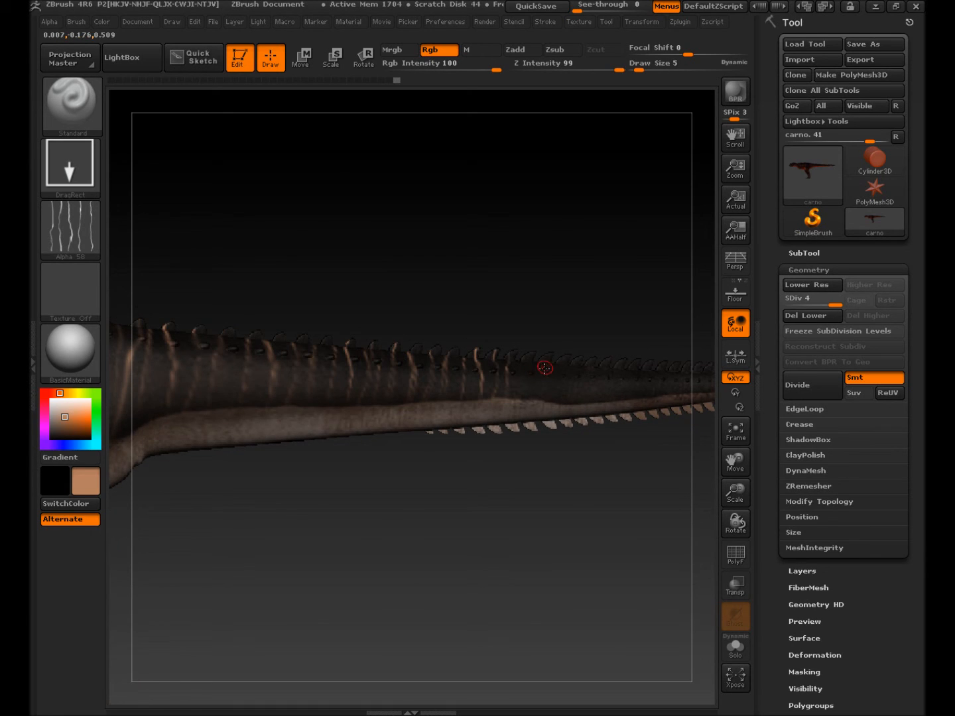
{"action": "left_click_drag", "start_coordinate": [540, 414], "coordinate": [535, 438]}
{"action": "left_click_drag", "start_coordinate": [603, 372], "coordinate": [643, 428]}
Step: Stripe the hind leg down to the ankle, then orbit to check the flank and leg stripes
{"action": "left_click_drag", "start_coordinate": [421, 509], "coordinate": [673, 448], "text": "alt"}
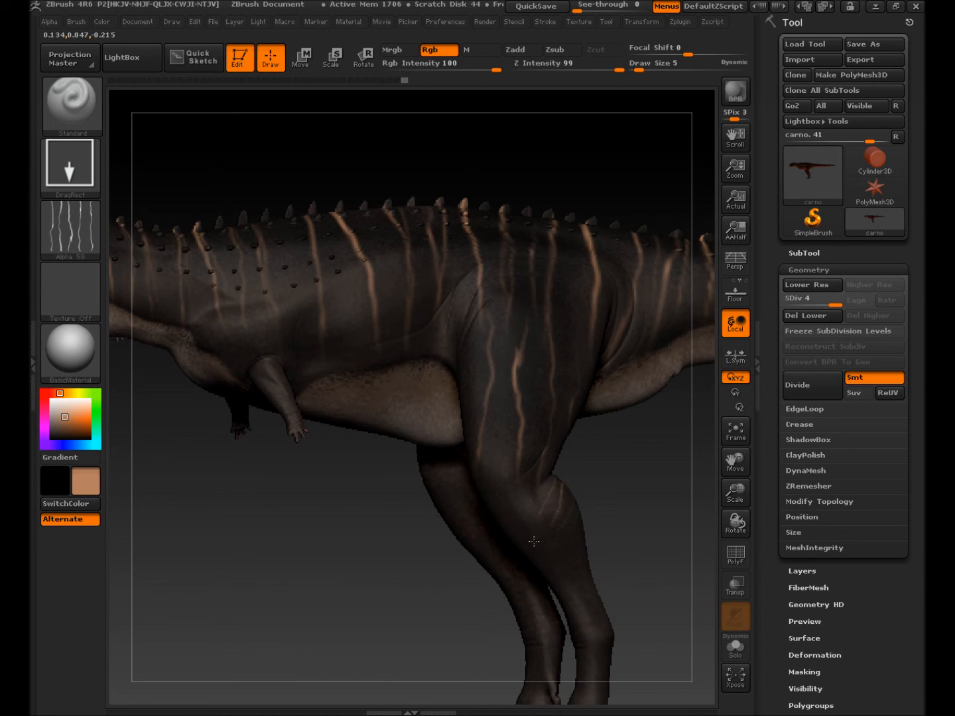
{"action": "mouse_move", "coordinate": [525, 559]}
{"action": "left_mouse_down"}
{"action": "mouse_move", "coordinate": [544, 567]}
{"action": "mouse_move", "coordinate": [585, 559]}
{"action": "left_mouse_up"}
{"action": "left_click_drag", "start_coordinate": [597, 612], "coordinate": [585, 641]}
{"action": "left_click_drag", "start_coordinate": [534, 671], "coordinate": [593, 674]}
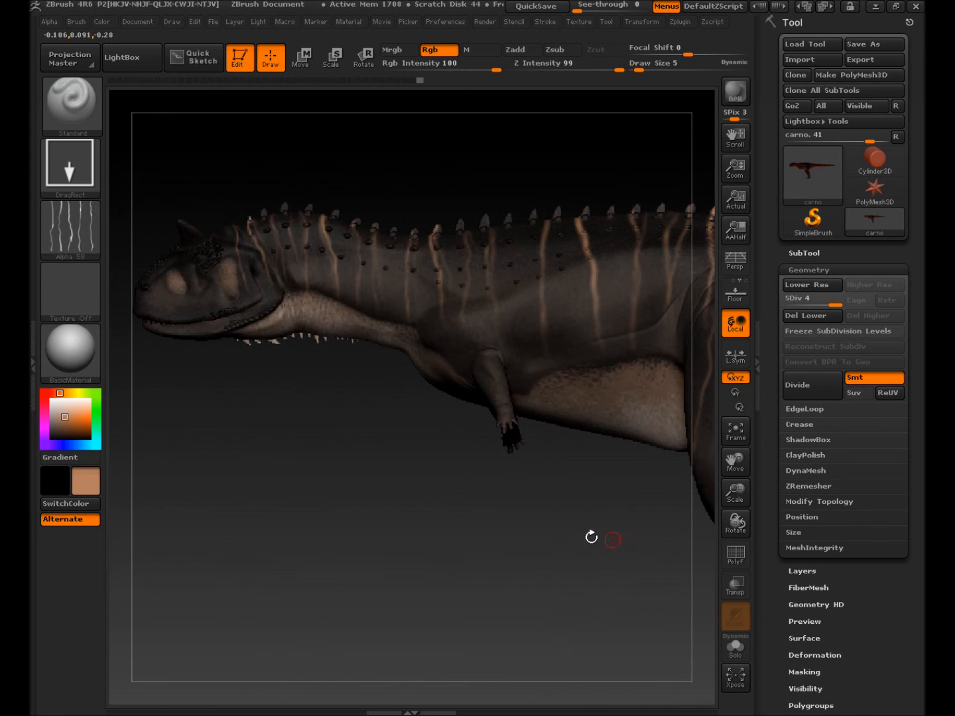
{"action": "left_click_drag", "start_coordinate": [484, 527], "coordinate": [535, 532]}
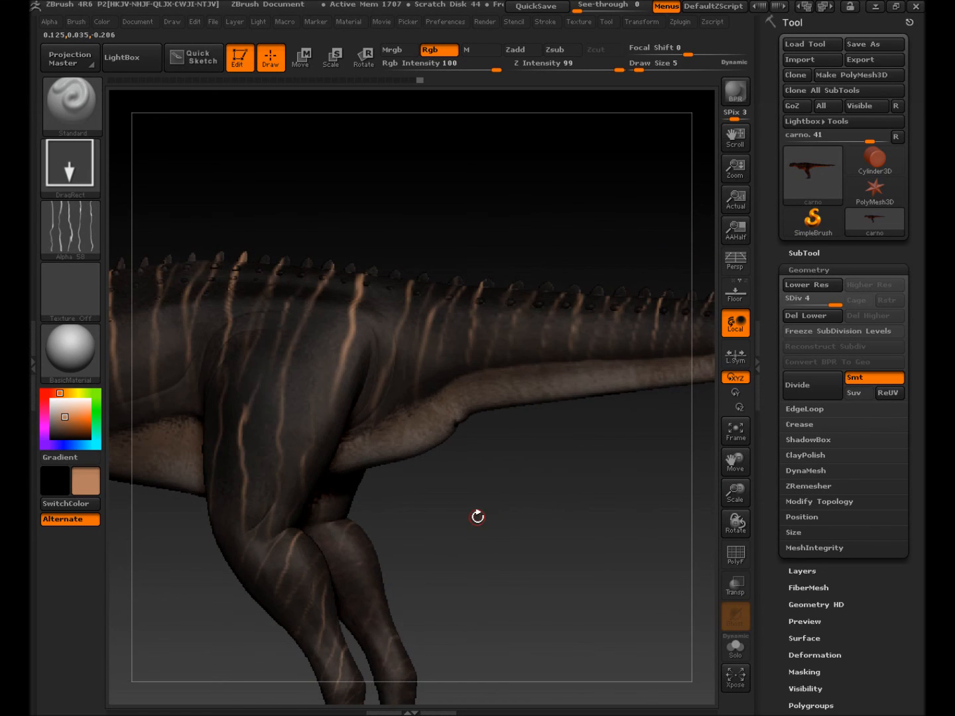
{"action": "left_click_drag", "start_coordinate": [477, 516], "coordinate": [630, 434]}
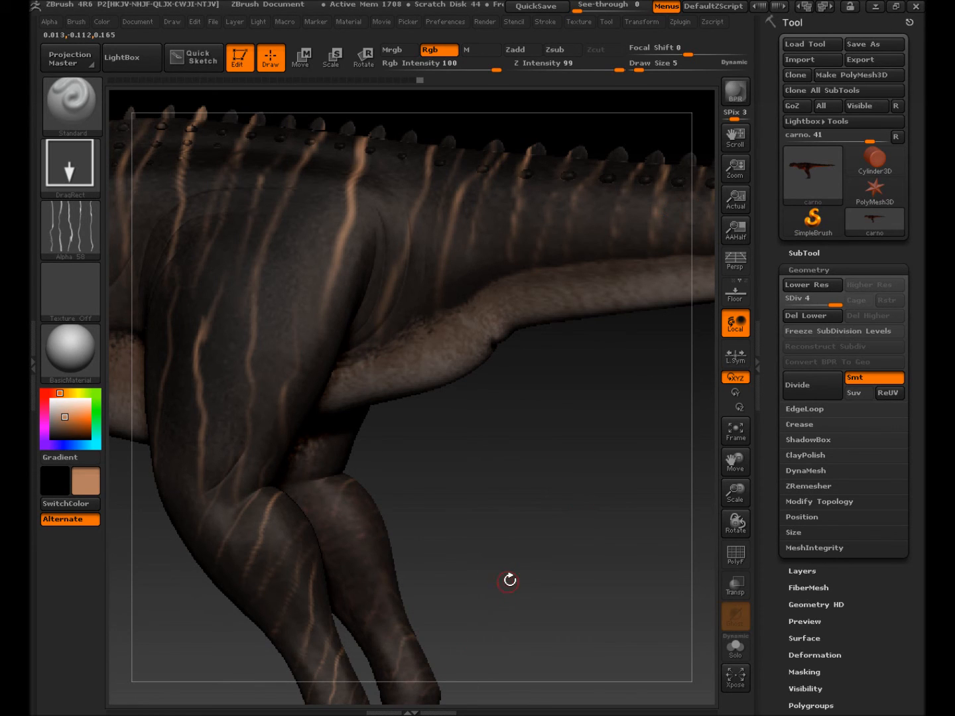
{"action": "left_click_drag", "start_coordinate": [515, 576], "coordinate": [545, 571]}
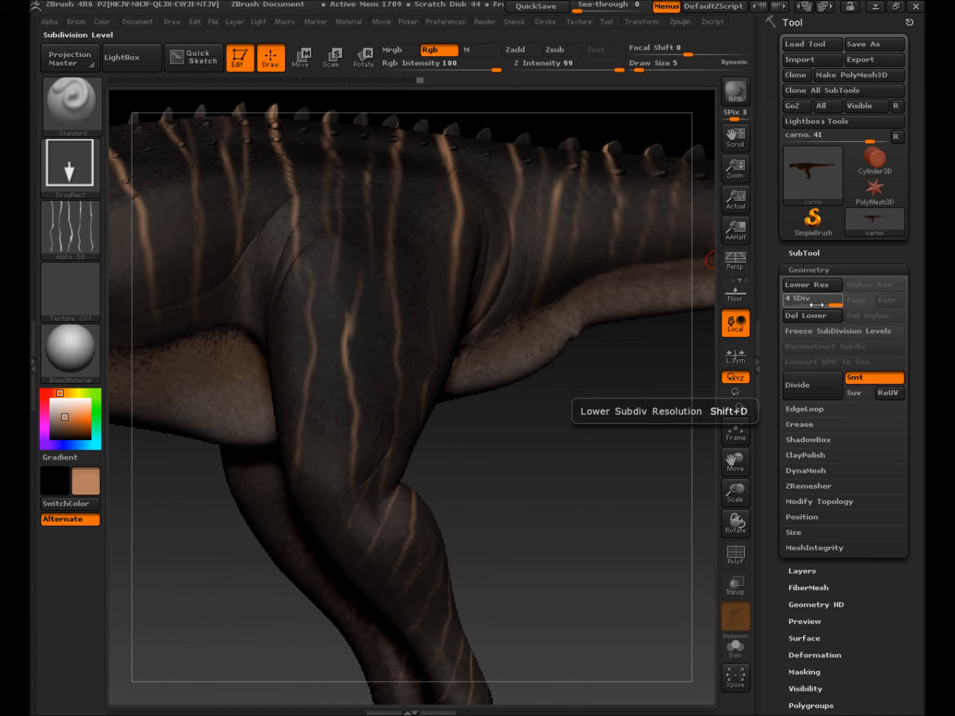
Step: Drop to a lower subdivision level and create a texture map New From Polypaint
{"action": "left_click_drag", "start_coordinate": [833, 305], "coordinate": [791, 315]}
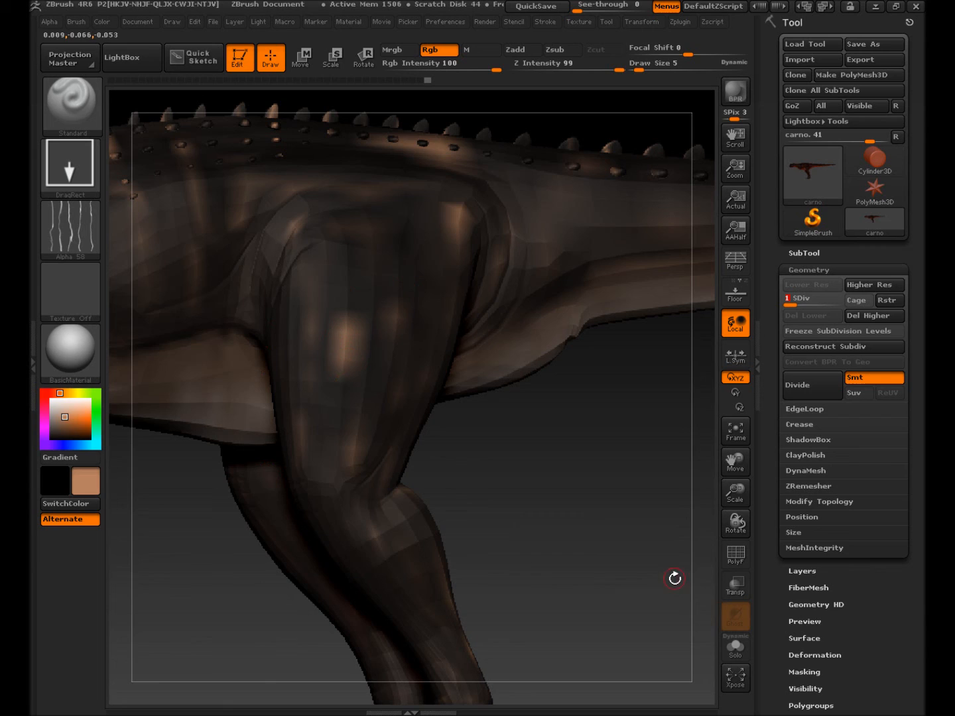
{"action": "left_click_drag", "start_coordinate": [776, 619], "coordinate": [773, 505]}
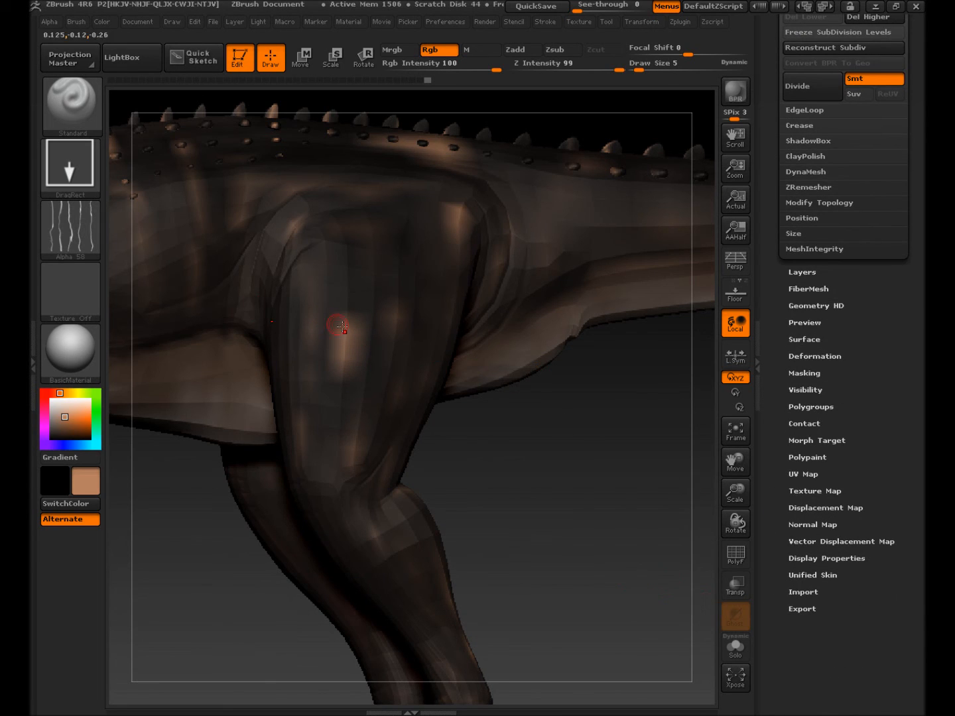
{"action": "left_click", "coordinate": [798, 491]}
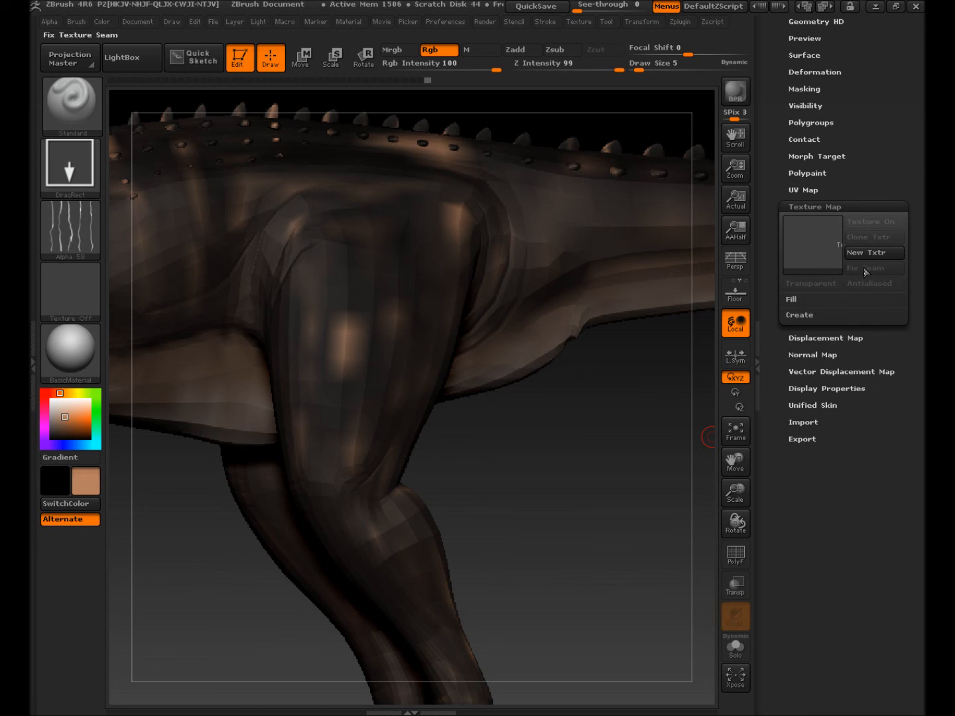
{"action": "left_click", "coordinate": [815, 321]}
{"action": "left_click", "coordinate": [814, 330]}
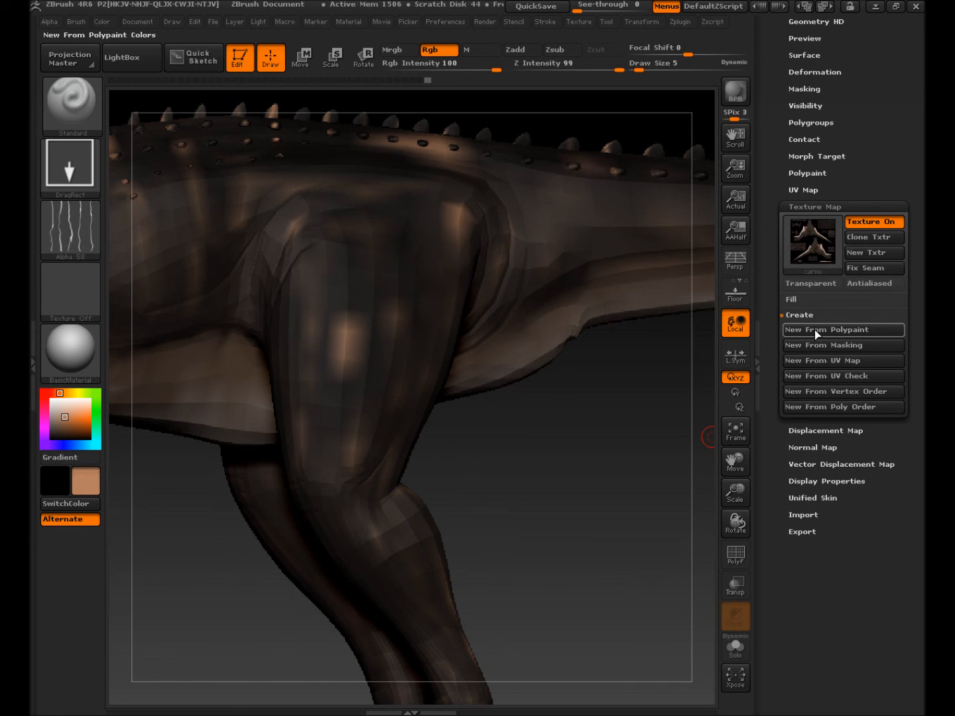
Step: Return to the highest subdivision level and bake New From Polypaint again
{"action": "left_click_drag", "start_coordinate": [775, 244], "coordinate": [777, 415]}
{"action": "left_click", "coordinate": [817, 270]}
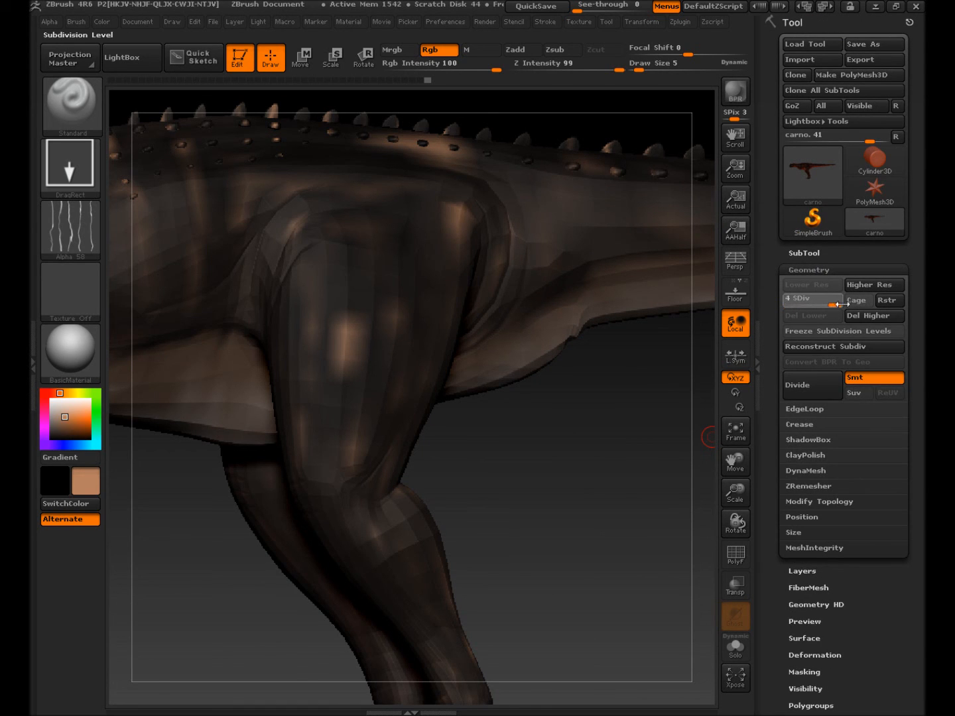
{"action": "key", "text": "d"}
{"action": "key", "text": "d"}
{"action": "key", "text": "d"}
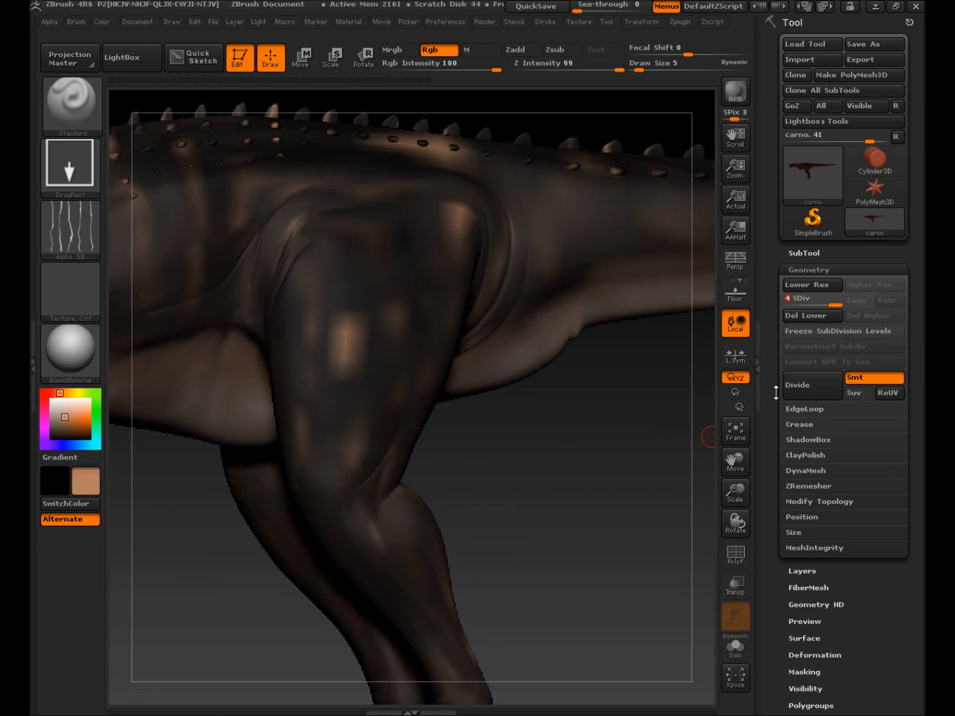
{"action": "left_click_drag", "start_coordinate": [779, 403], "coordinate": [789, 291]}
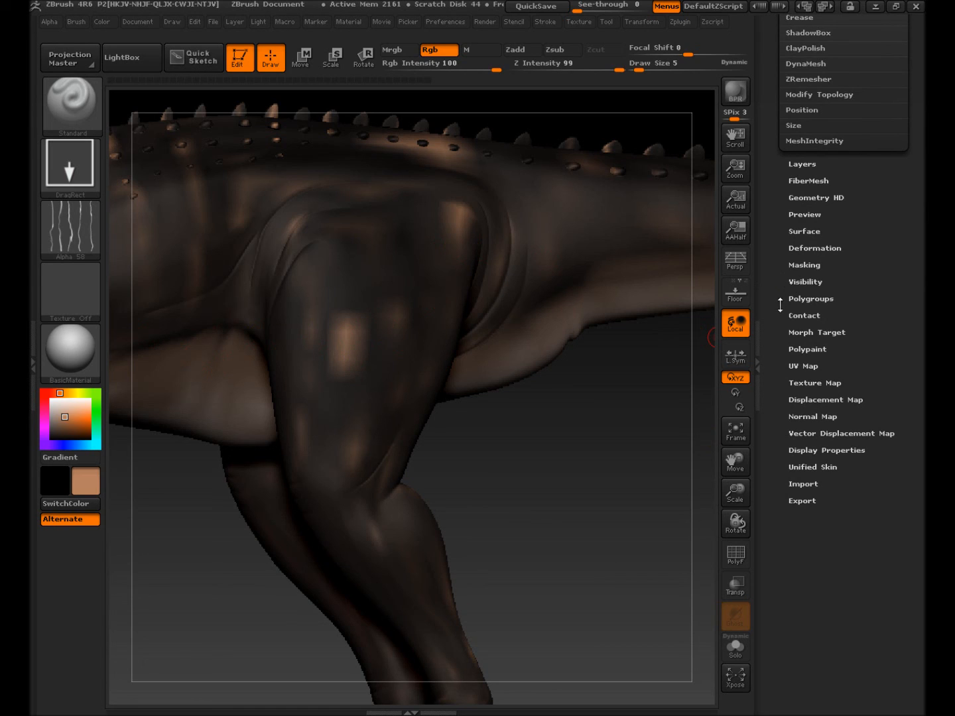
{"action": "left_click", "coordinate": [796, 382]}
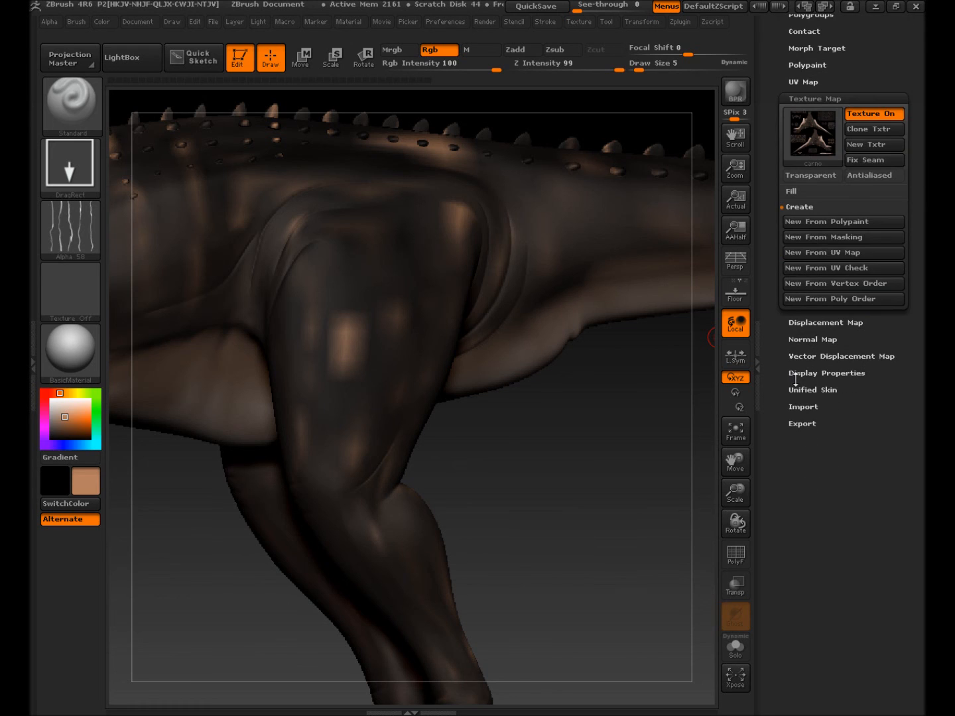
{"action": "left_click", "coordinate": [821, 230]}
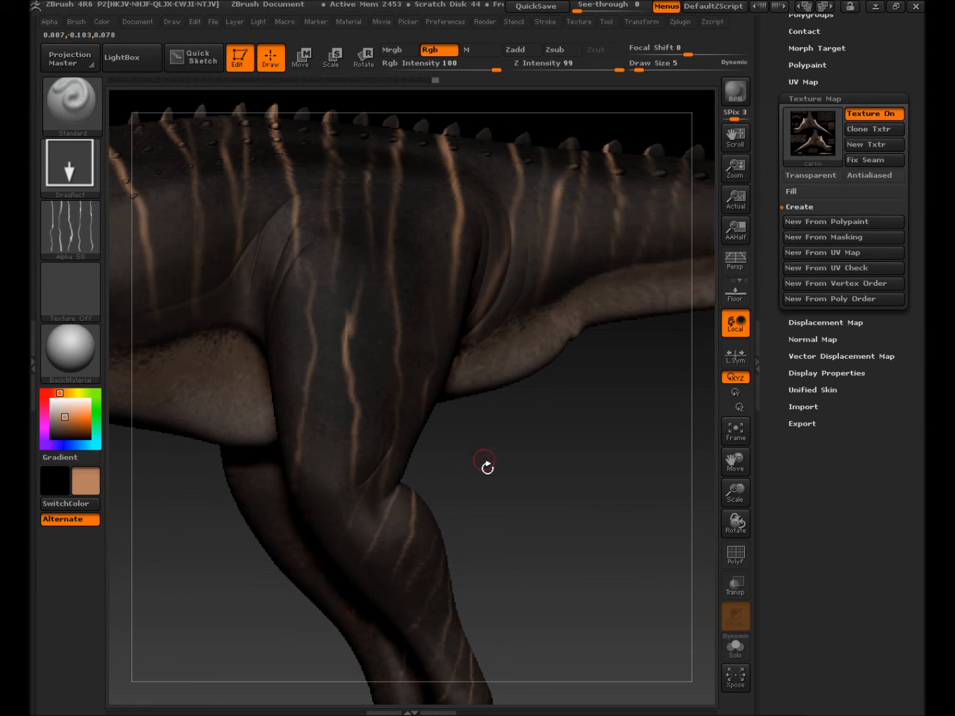
Step: Drop the mesh to SDiv 1 and orbit to check the baked stripes
{"action": "left_click_drag", "start_coordinate": [771, 249], "coordinate": [773, 442]}
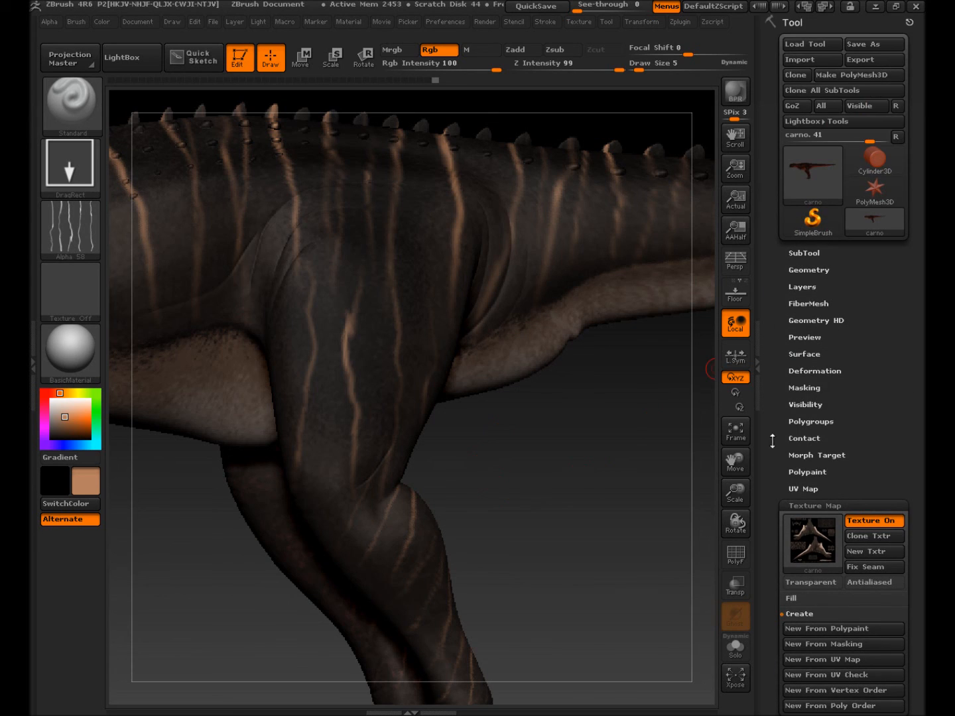
{"action": "left_click", "coordinate": [797, 272]}
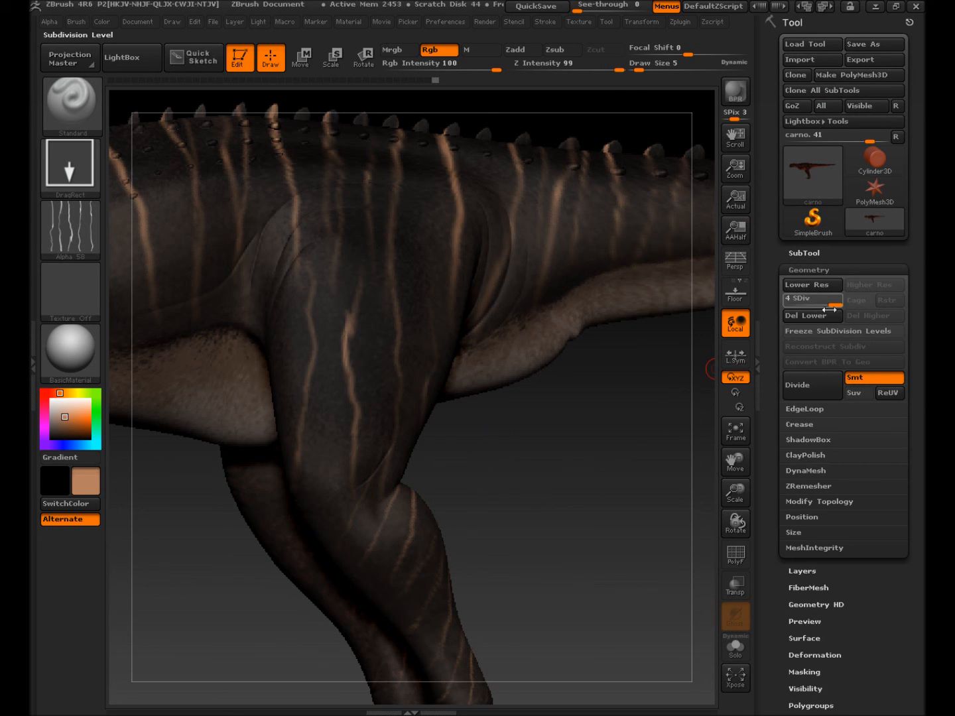
{"action": "left_click_drag", "start_coordinate": [834, 302], "coordinate": [785, 300]}
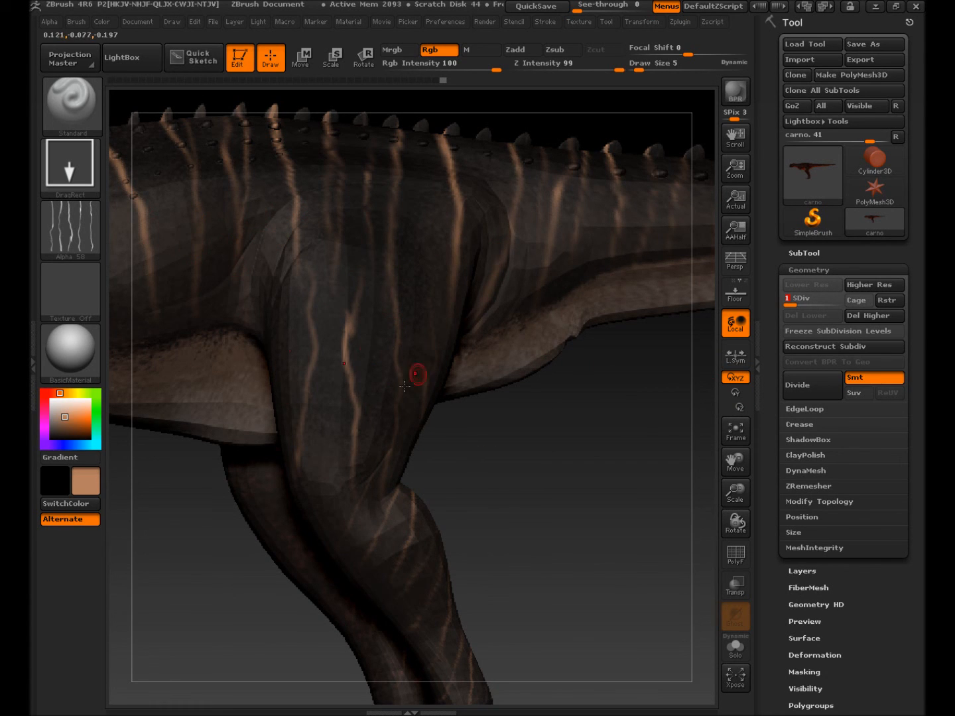
{"action": "mouse_move", "coordinate": [433, 448]}
{"action": "left_mouse_down"}
{"action": "mouse_move", "coordinate": [456, 450]}
{"action": "mouse_move", "coordinate": [439, 450]}
{"action": "mouse_move", "coordinate": [447, 448]}
{"action": "left_mouse_up"}
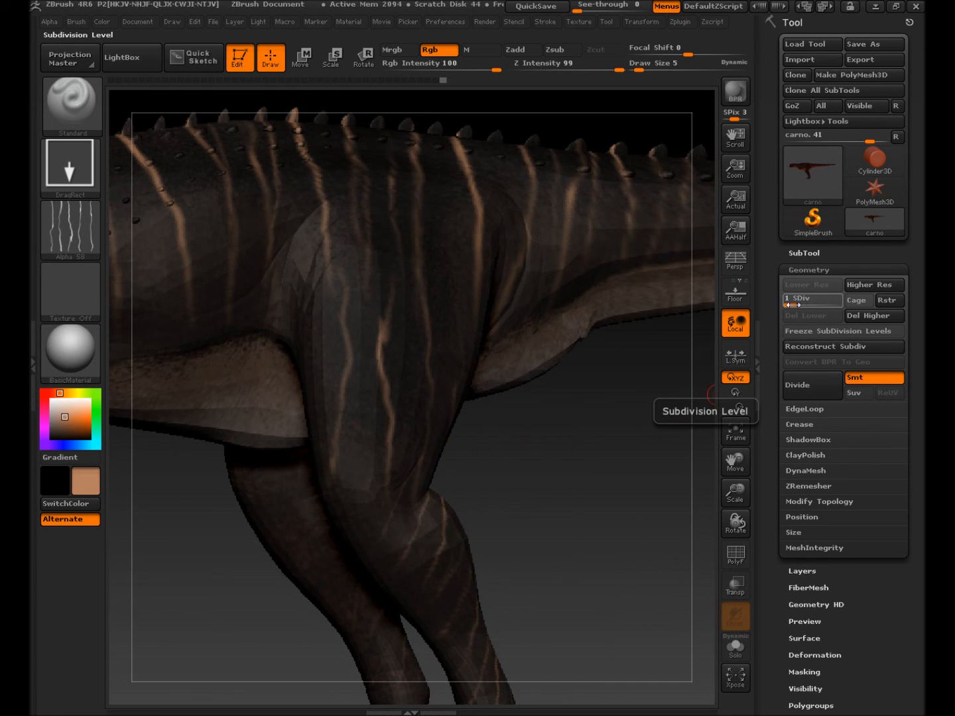
Step: Export the mesh as an OBJ, renaming carno.obj to carnoFinal.obj on the Desktop
{"action": "left_click", "coordinate": [855, 61]}
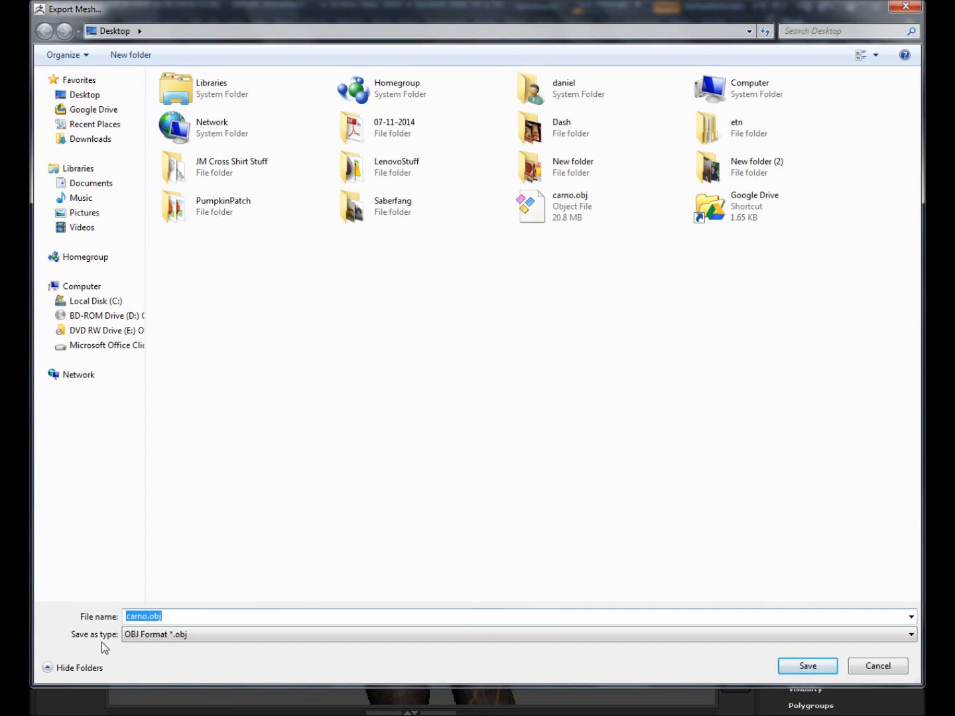
{"action": "left_click", "coordinate": [539, 221]}
{"action": "left_click", "coordinate": [149, 617]}
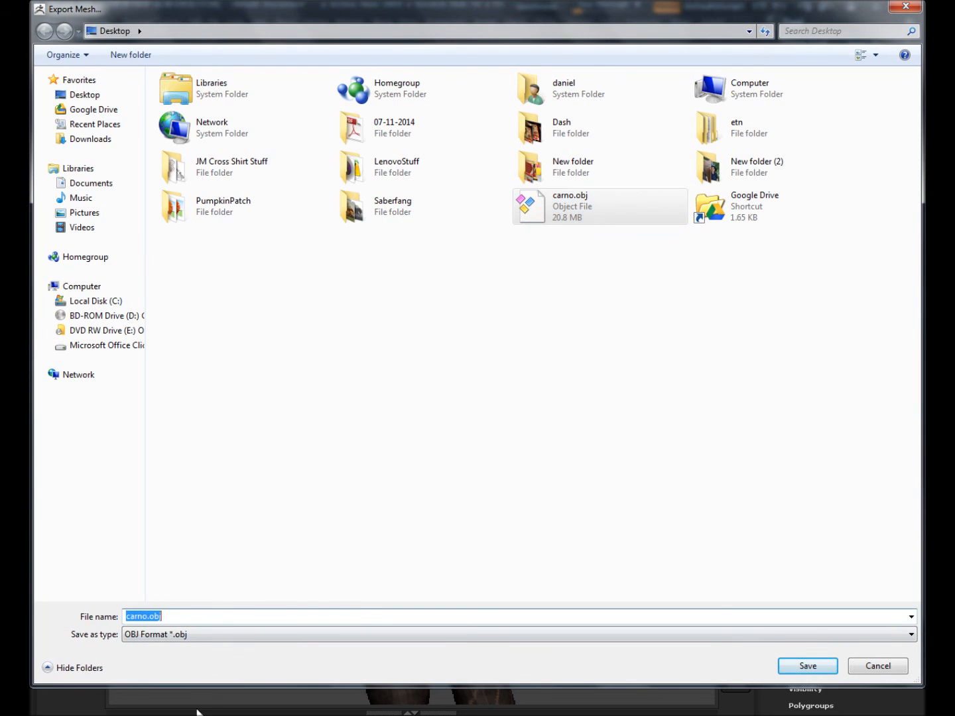
{"action": "left_click", "coordinate": [353, 606]}
{"action": "key", "text": "Left"}
{"action": "key", "text": "Left"}
{"action": "key", "text": "Left"}
{"action": "key", "text": "Left"}
{"action": "type", "text": "Final"}
{"action": "key", "text": "Return"}
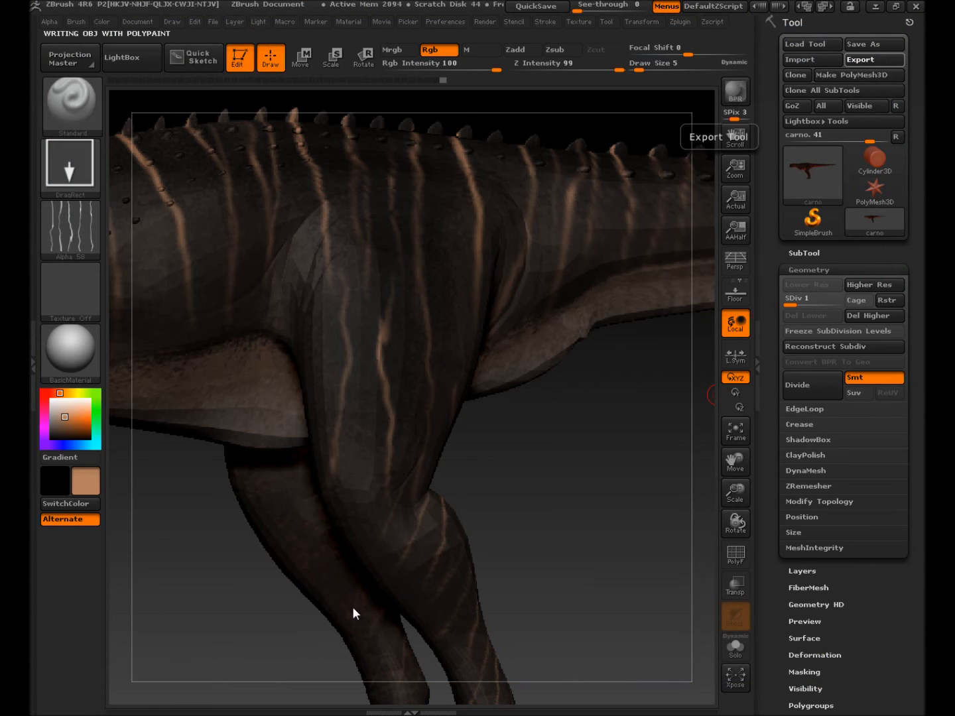
{"action": "left_click", "coordinate": [352, 606]}
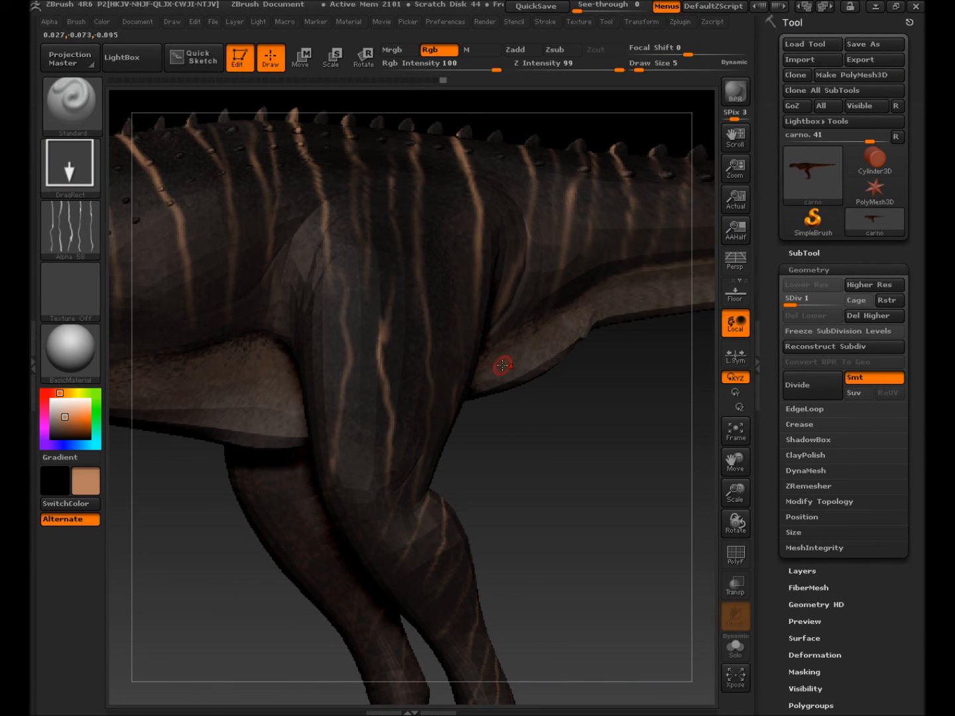
{"action": "left_click", "coordinate": [881, 8]}
{"action": "left_click_drag", "start_coordinate": [242, 149], "coordinate": [467, 397]}
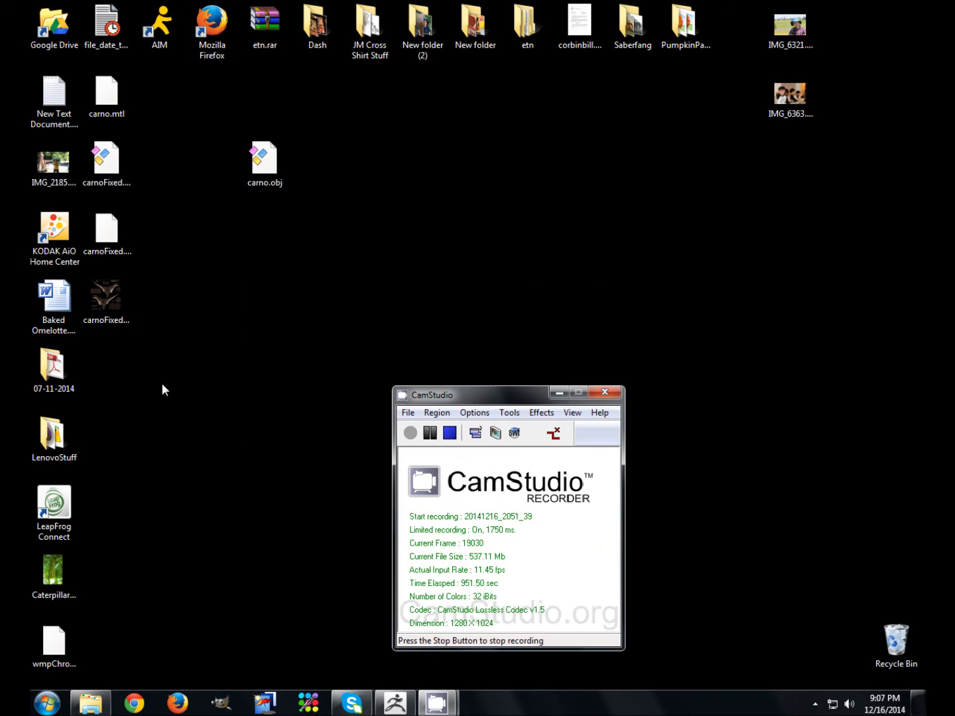
{"action": "left_click", "coordinate": [106, 234]}
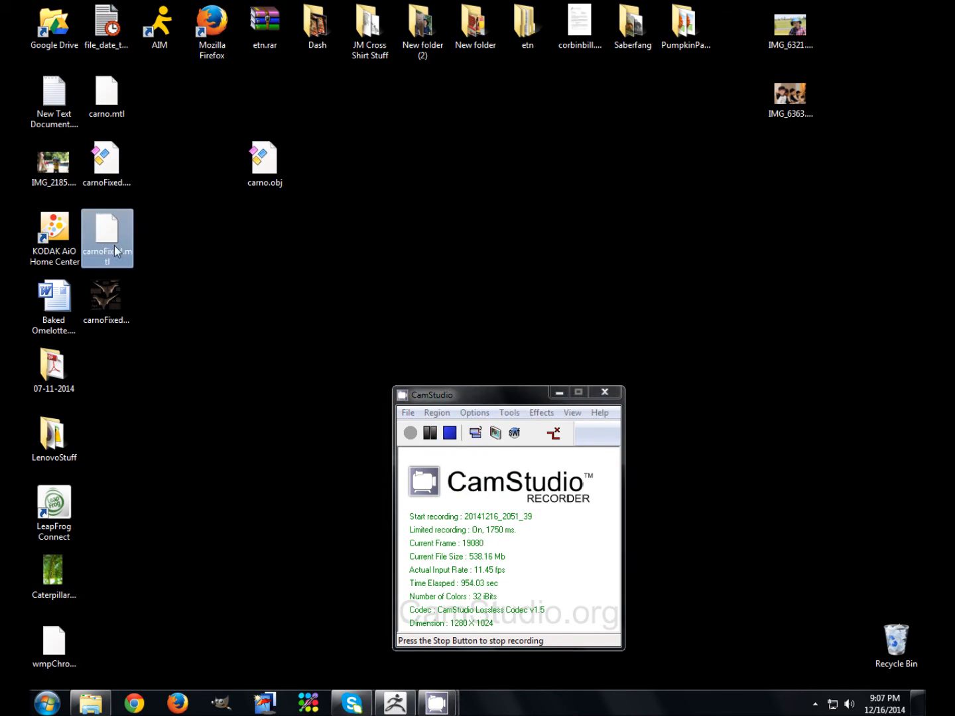
{"action": "left_click", "coordinate": [122, 189]}
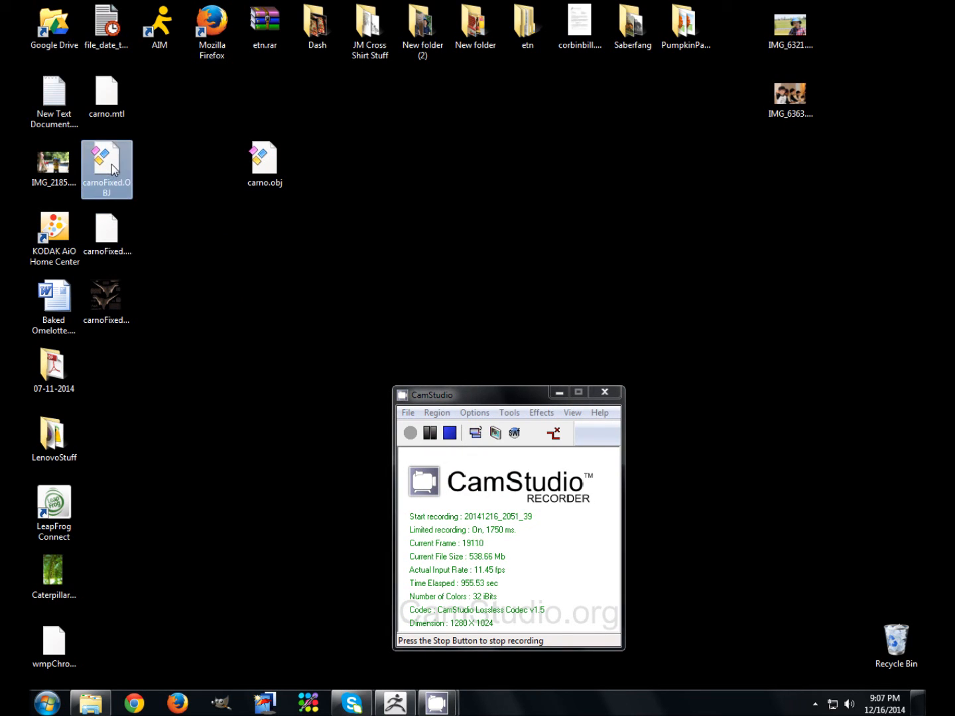
{"action": "left_click", "coordinate": [110, 236]}
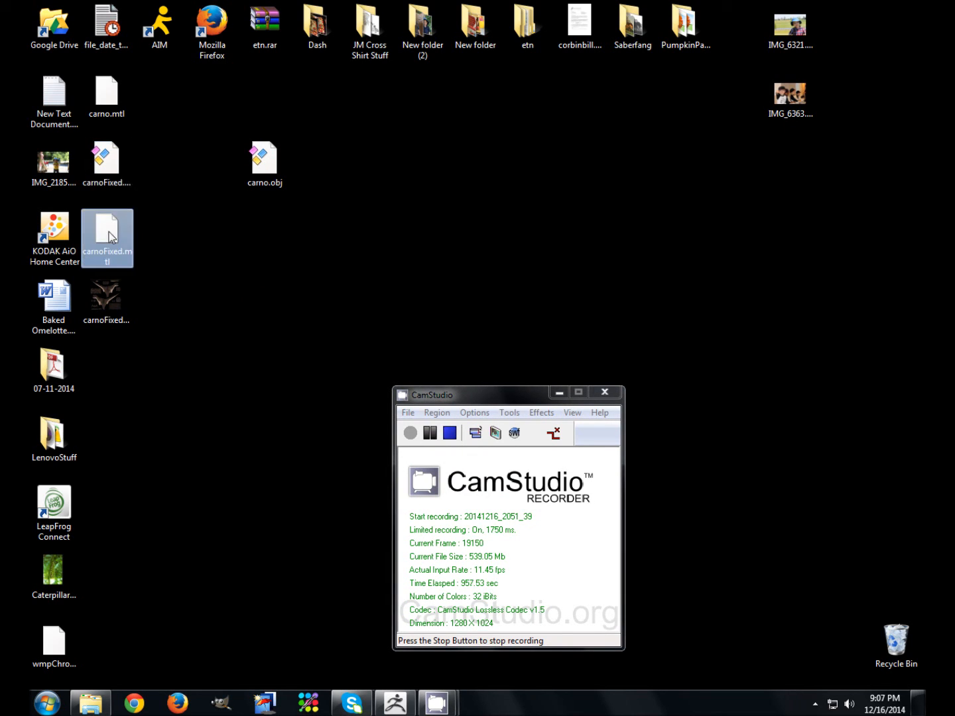
{"action": "left_click", "coordinate": [114, 304]}
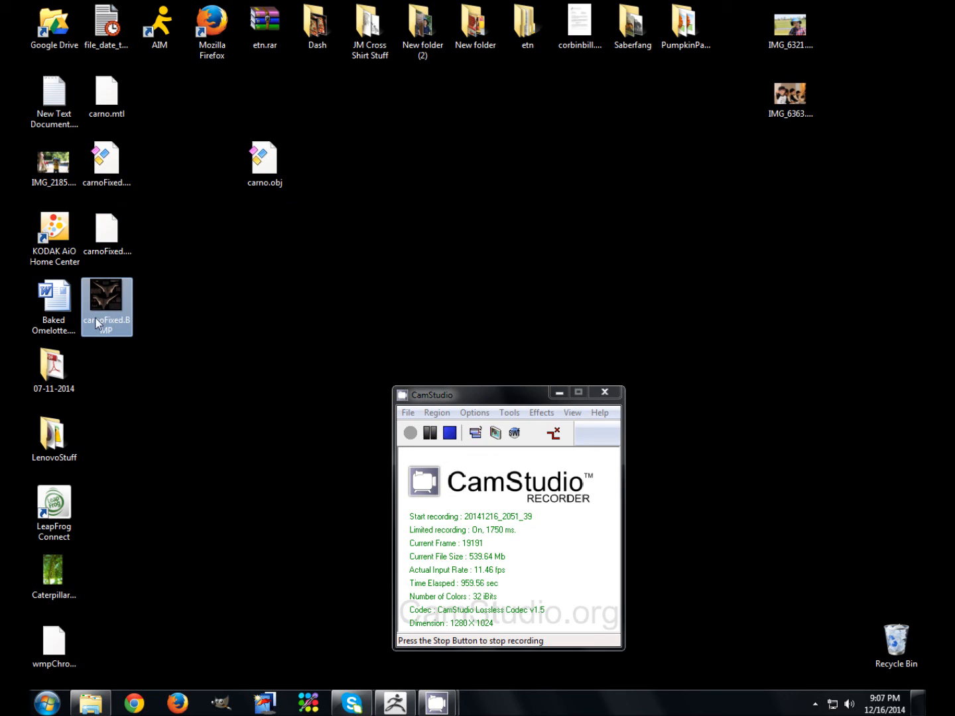
{"action": "double_click", "coordinate": [117, 298]}
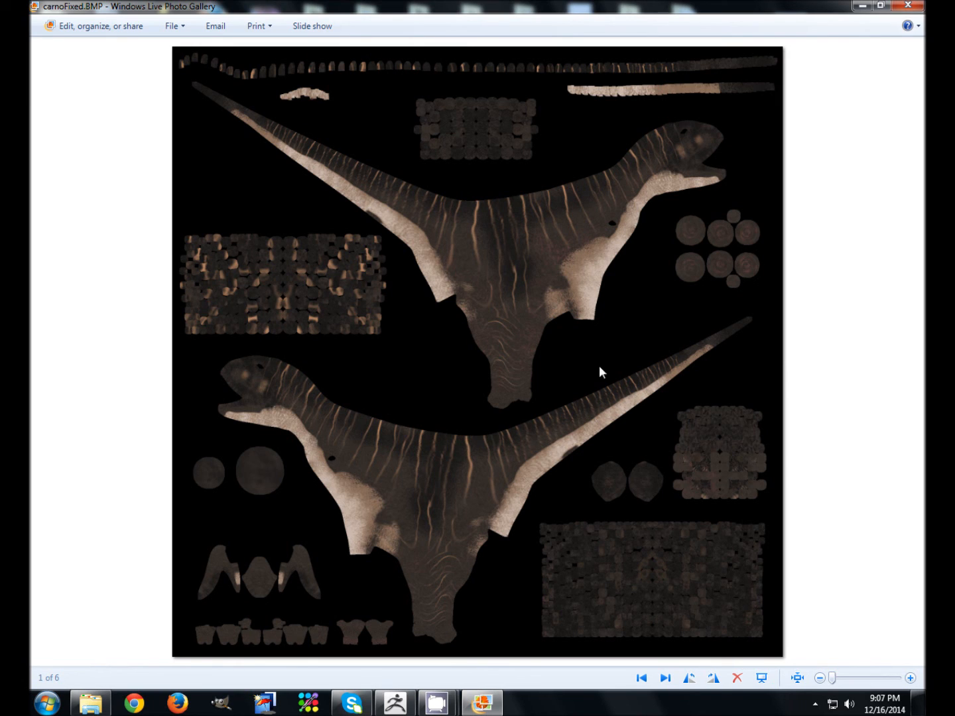
{"action": "left_click", "coordinate": [908, 6]}
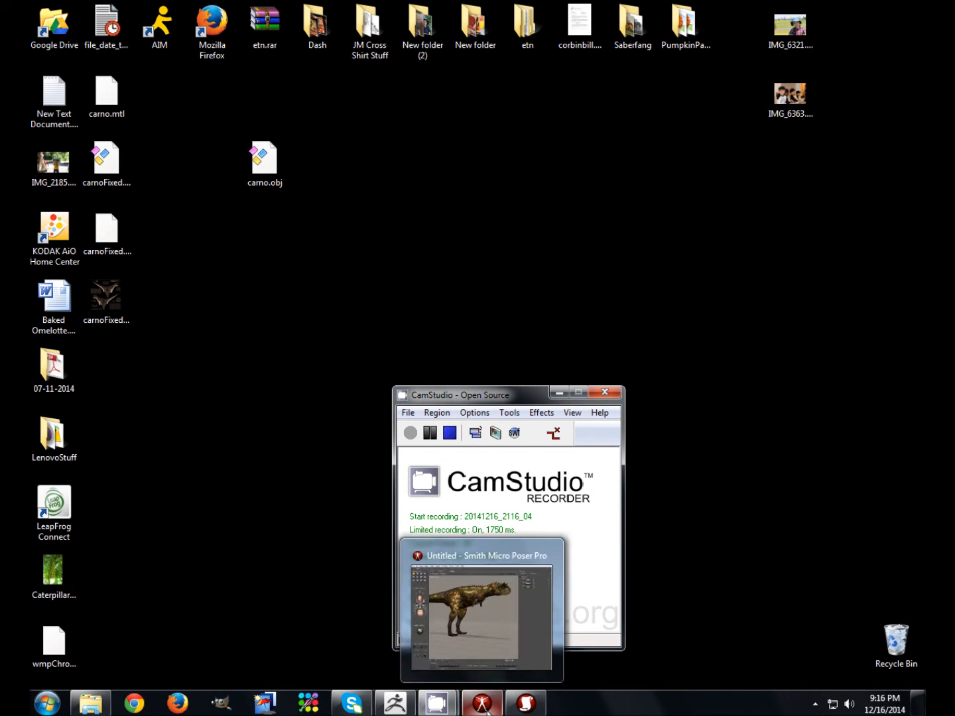
Step: In Poser's Material room, select the skin material and check its current texture file
{"action": "left_click", "coordinate": [487, 711]}
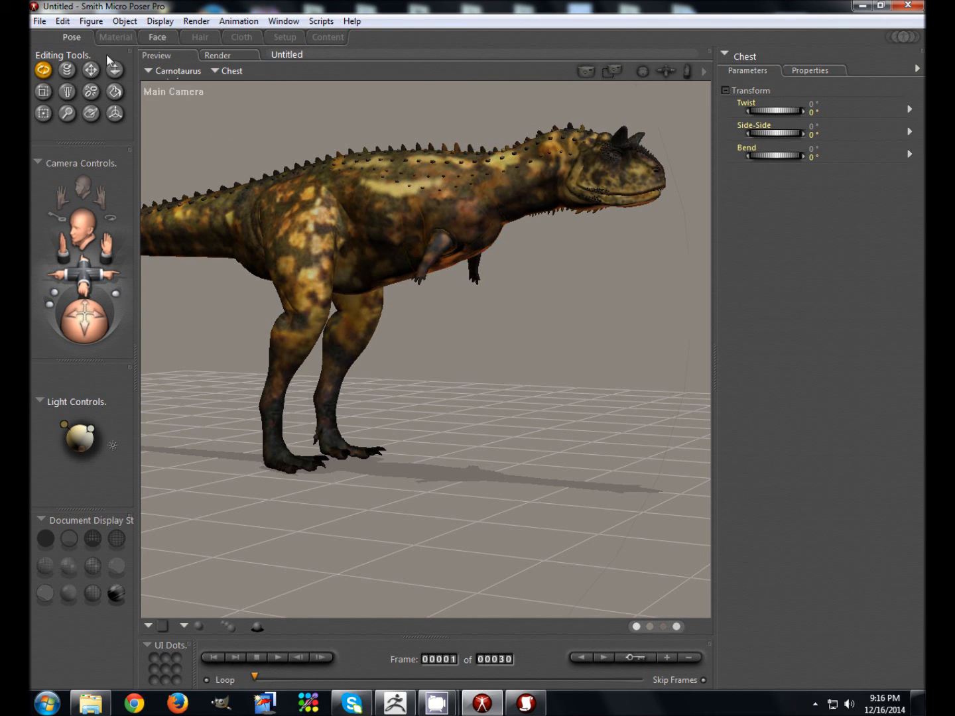
{"action": "left_click", "coordinate": [115, 38]}
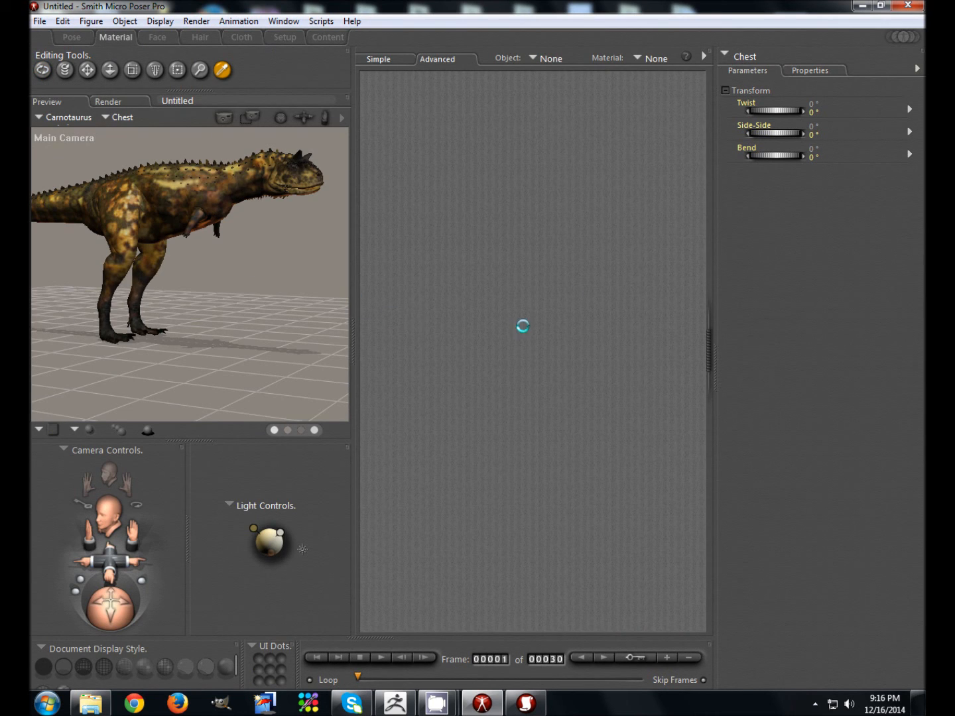
{"action": "left_click", "coordinate": [652, 62]}
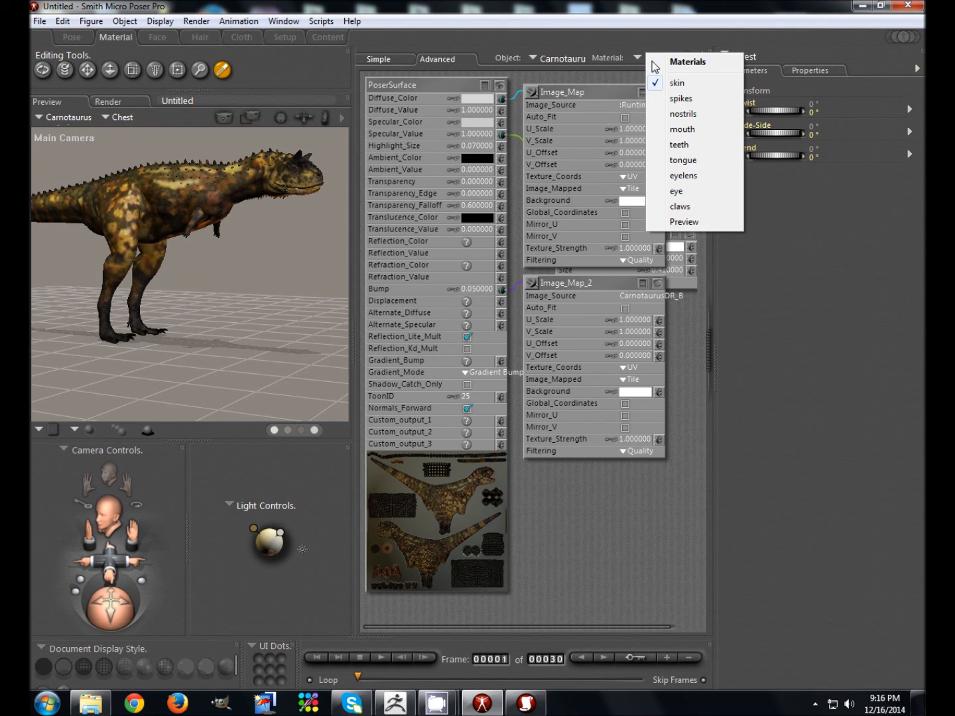
{"action": "left_click", "coordinate": [677, 84]}
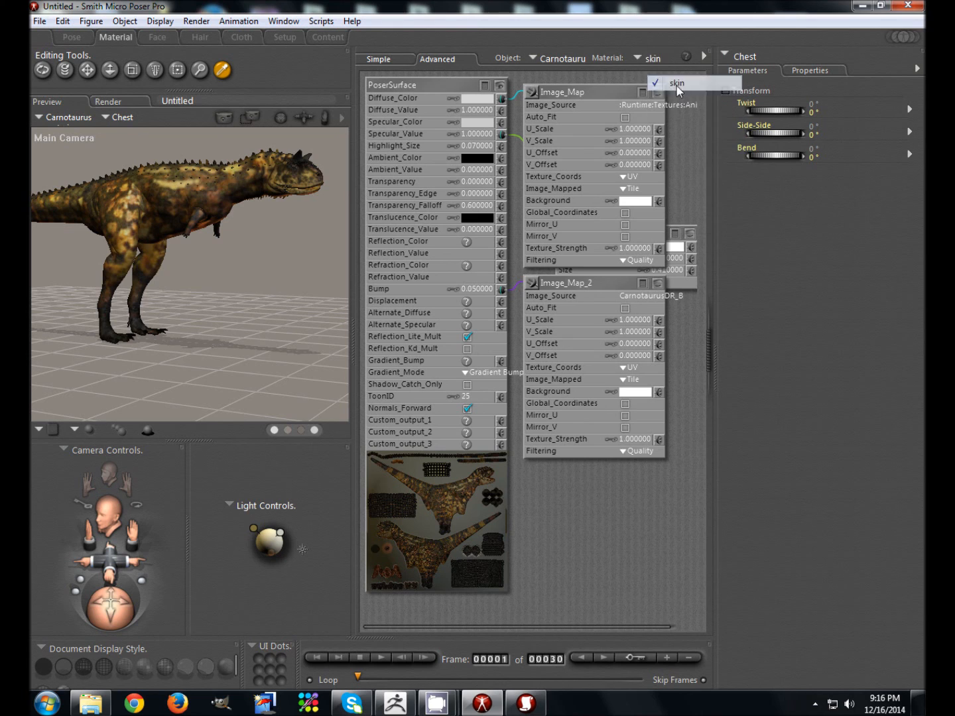
{"action": "left_click", "coordinate": [636, 104]}
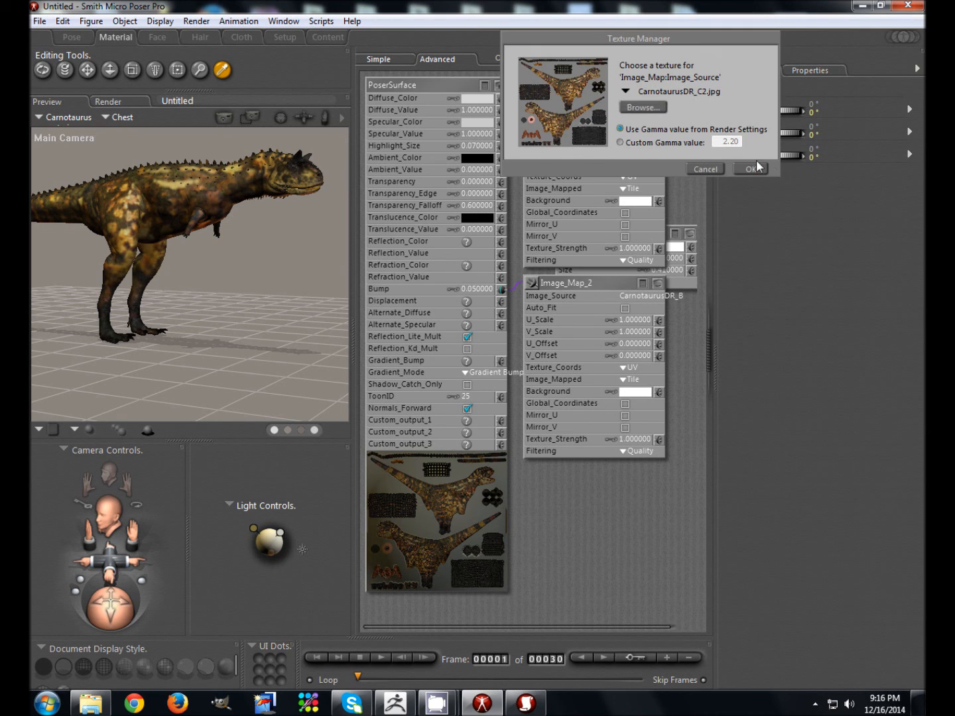
{"action": "left_click", "coordinate": [705, 169]}
Step: Rearrange the Image_Map, Image_Map_2 and Phong nodes so the shader graph is readable
{"action": "left_click_drag", "start_coordinate": [594, 283], "coordinate": [604, 415]}
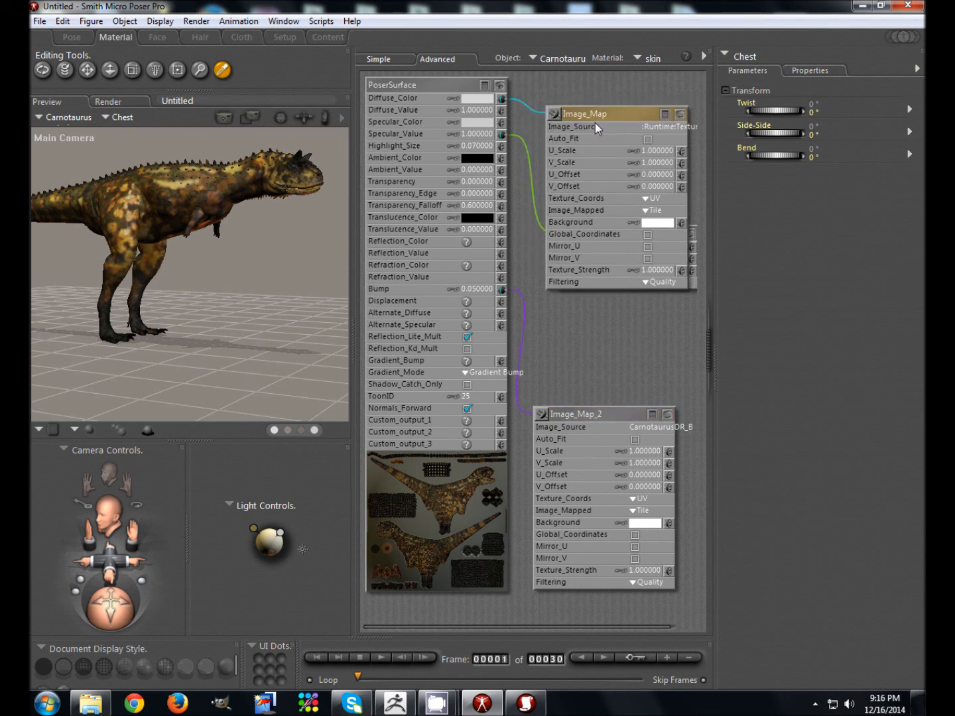
{"action": "left_click_drag", "start_coordinate": [552, 92], "coordinate": [643, 166]}
{"action": "left_click_drag", "start_coordinate": [598, 233], "coordinate": [574, 342]}
{"action": "left_click_drag", "start_coordinate": [660, 166], "coordinate": [602, 107]}
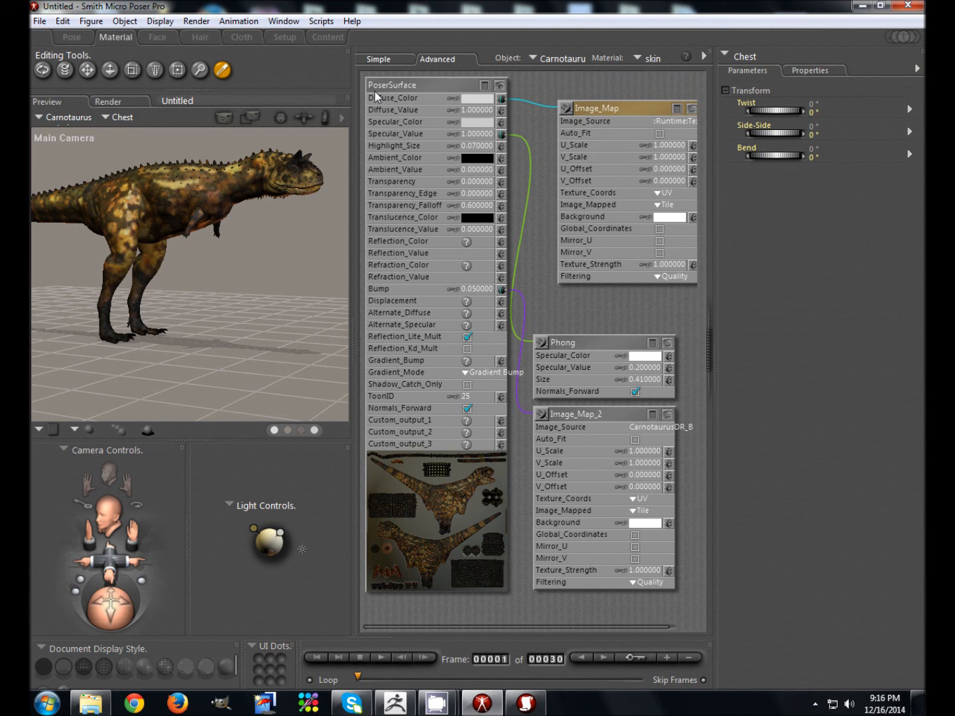
{"action": "left_click_drag", "start_coordinate": [629, 109], "coordinate": [608, 100]}
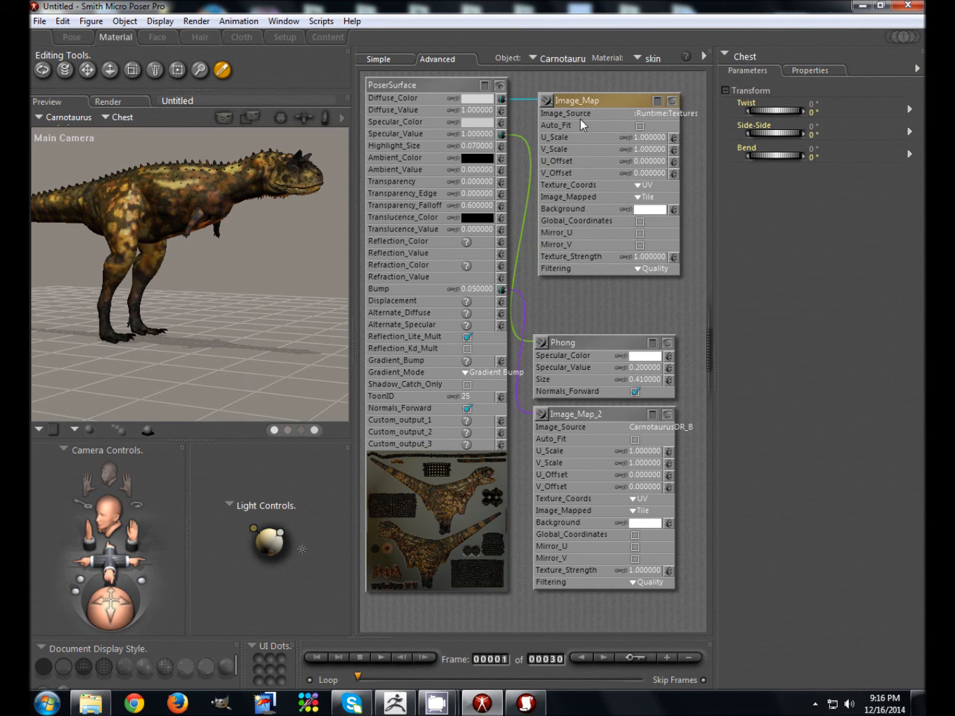
Step: Set the Image_Map source to carnoFixed.BMP from the Desktop and confirm
{"action": "left_click", "coordinate": [641, 116]}
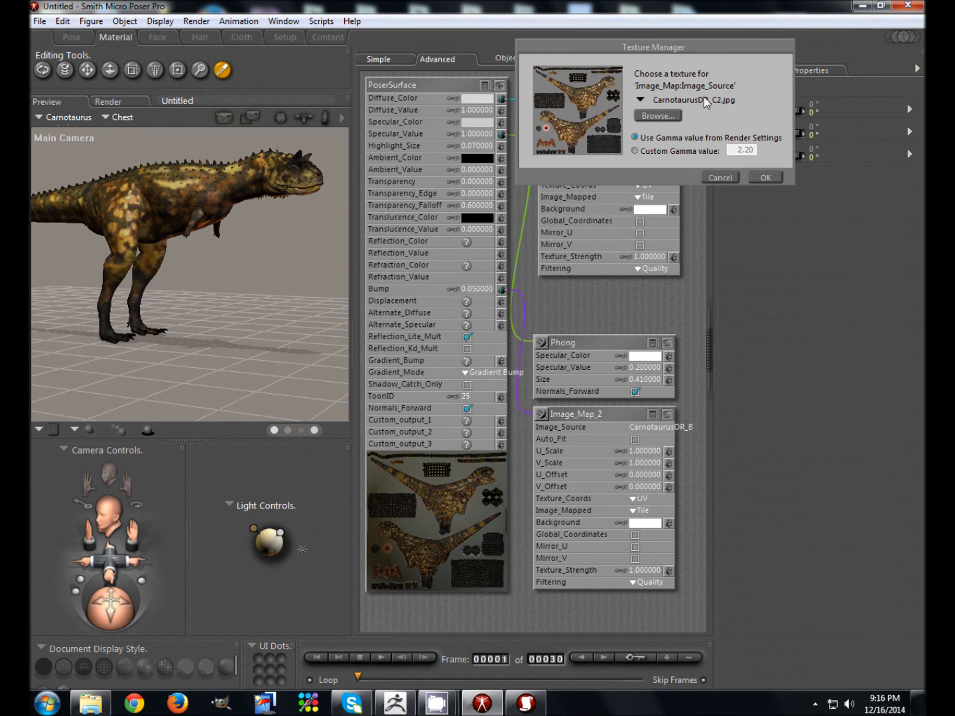
{"action": "left_click", "coordinate": [659, 116]}
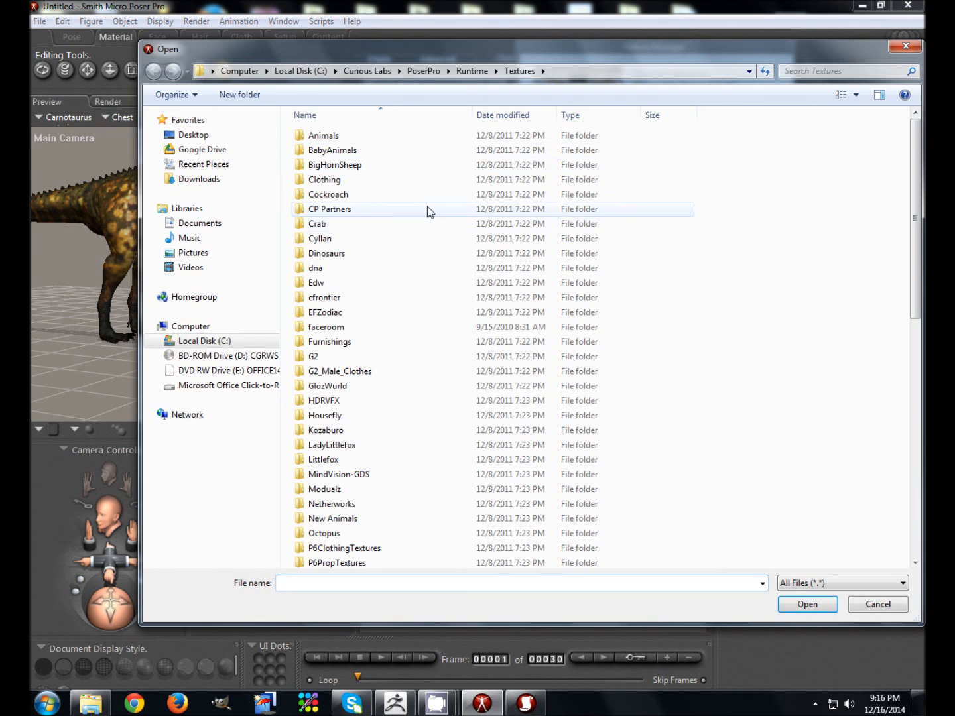
{"action": "left_click", "coordinate": [193, 134]}
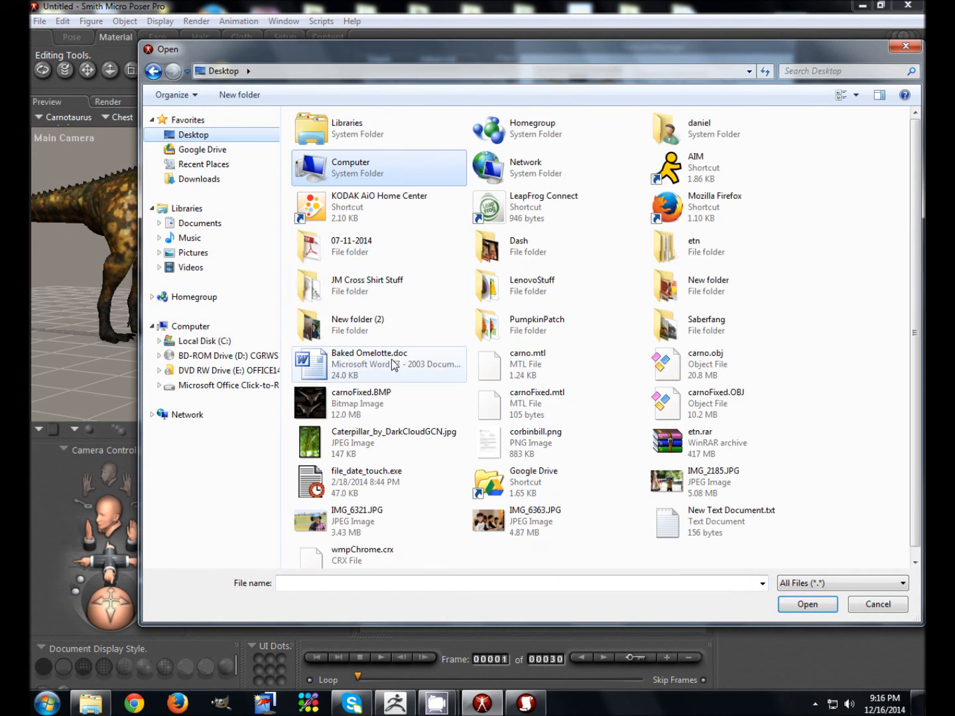
{"action": "left_click", "coordinate": [354, 408]}
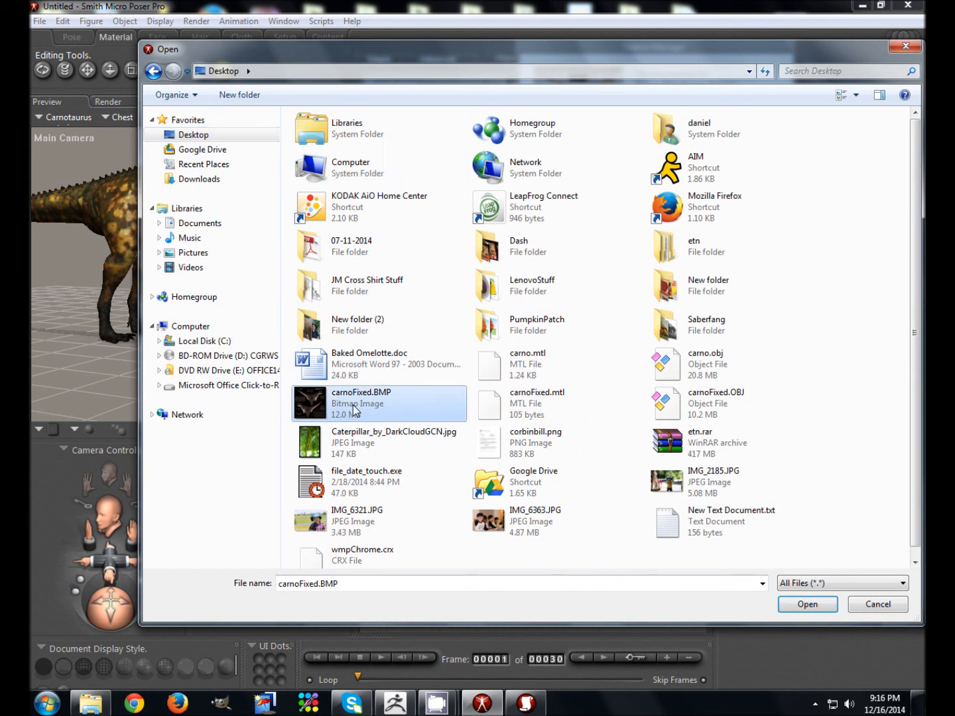
{"action": "double_click", "coordinate": [350, 402]}
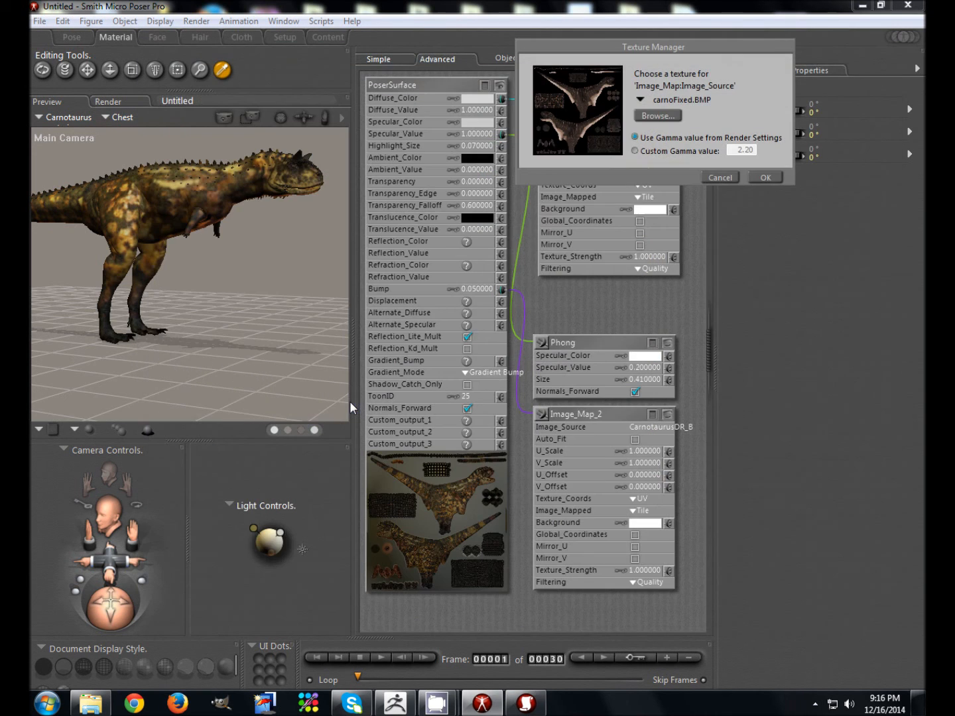
{"action": "left_click", "coordinate": [770, 177]}
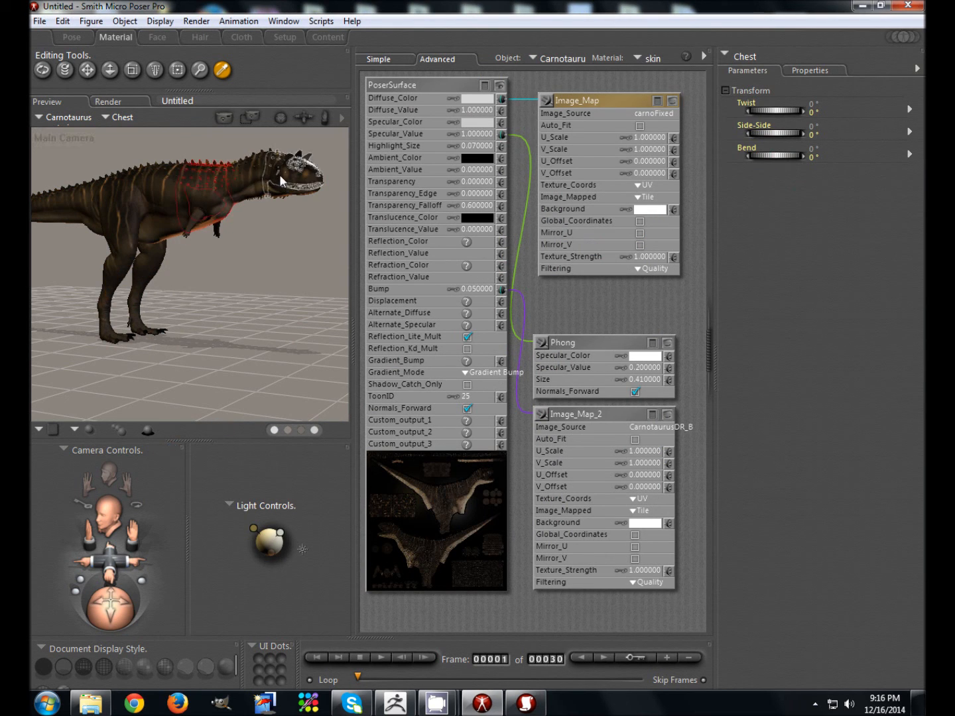
Step: In the Pose room, turn the Carnotaurus's head and swing its left leg forward and up
{"action": "left_click", "coordinate": [71, 37]}
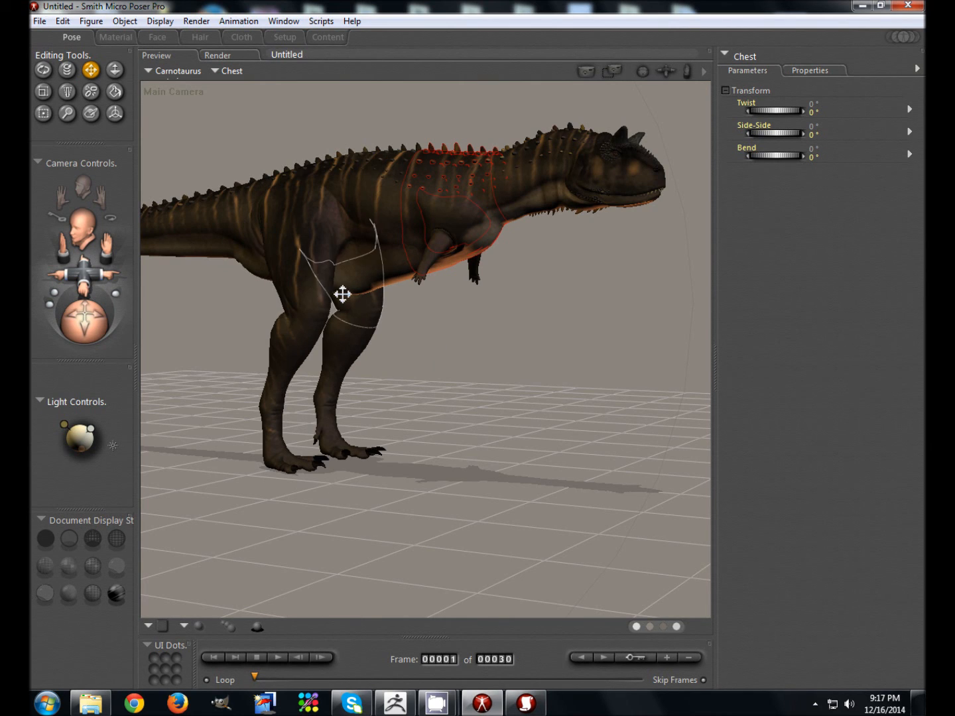
{"action": "left_click_drag", "start_coordinate": [617, 165], "coordinate": [597, 175]}
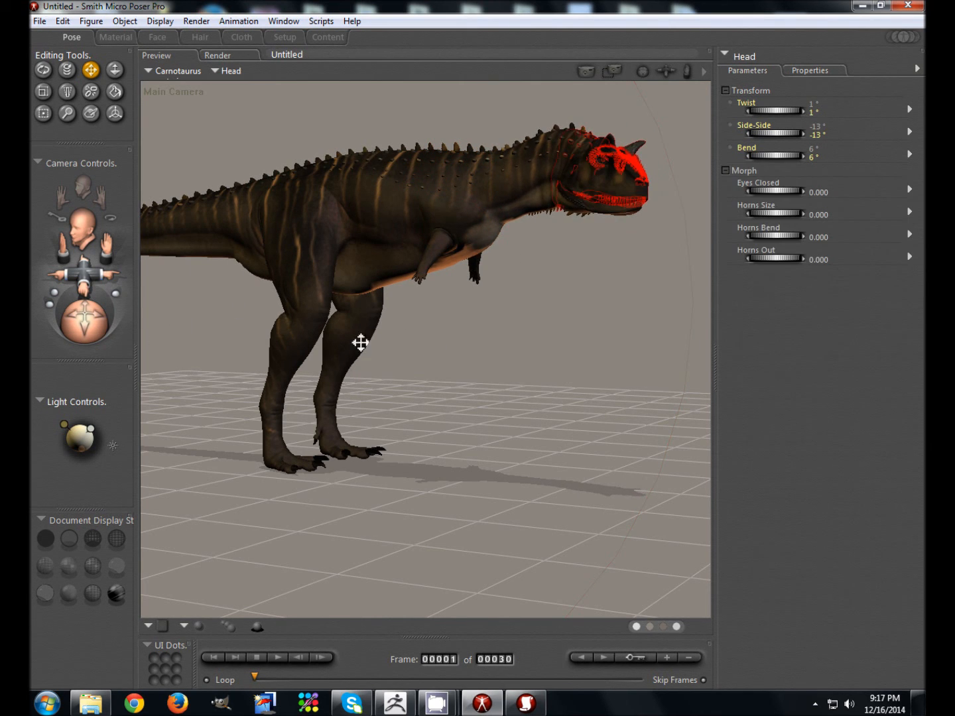
{"action": "left_click_drag", "start_coordinate": [361, 313], "coordinate": [487, 305]}
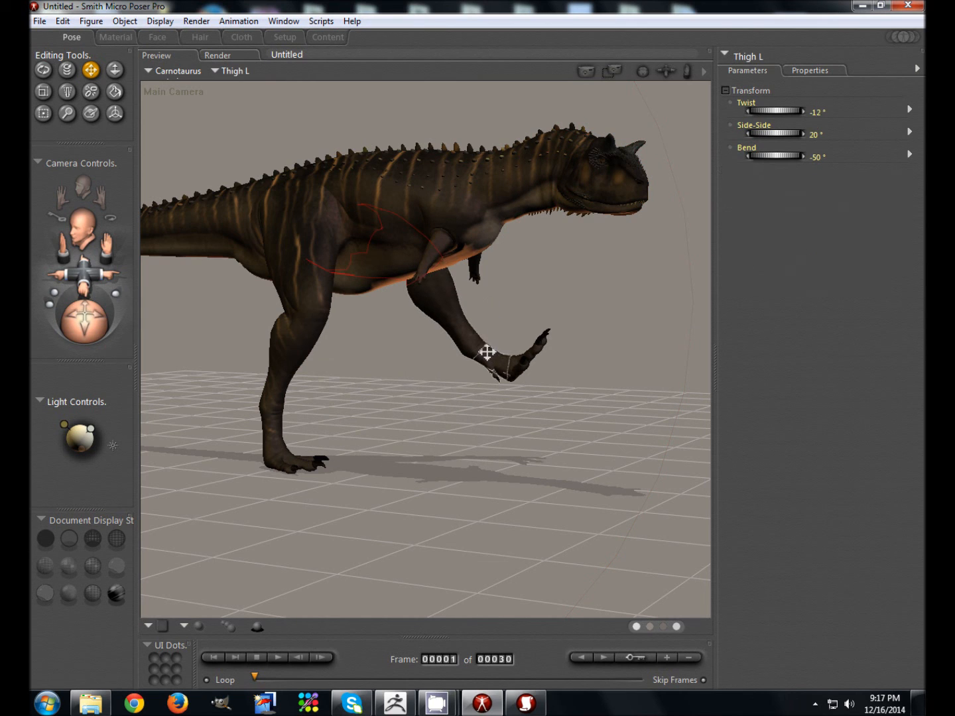
{"action": "left_click_drag", "start_coordinate": [501, 362], "coordinate": [470, 397]}
Step: Curl all left toes, bend the left foot and ankle, shift the right arm, and open the jaws
{"action": "left_click", "coordinate": [501, 381]}
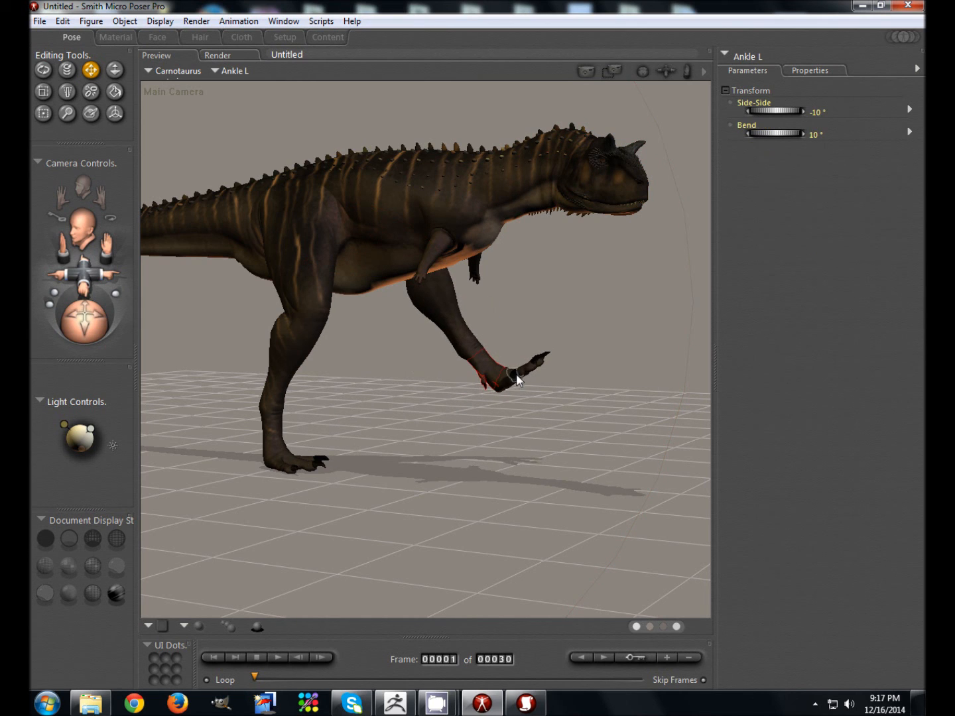
{"action": "left_click", "coordinate": [507, 385]}
{"action": "left_click_drag", "start_coordinate": [777, 169], "coordinate": [778, 171]}
{"action": "left_click_drag", "start_coordinate": [506, 378], "coordinate": [487, 416]}
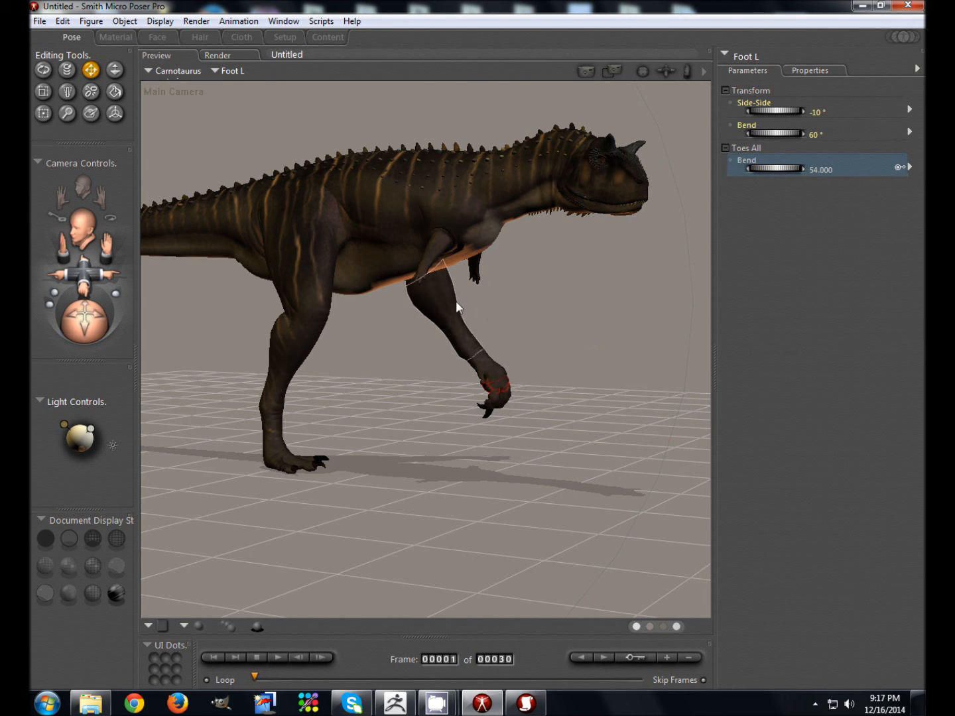
{"action": "left_click_drag", "start_coordinate": [486, 362], "coordinate": [305, 319]}
{"action": "left_click_drag", "start_coordinate": [437, 248], "coordinate": [428, 209]}
{"action": "left_click_drag", "start_coordinate": [597, 191], "coordinate": [593, 231]}
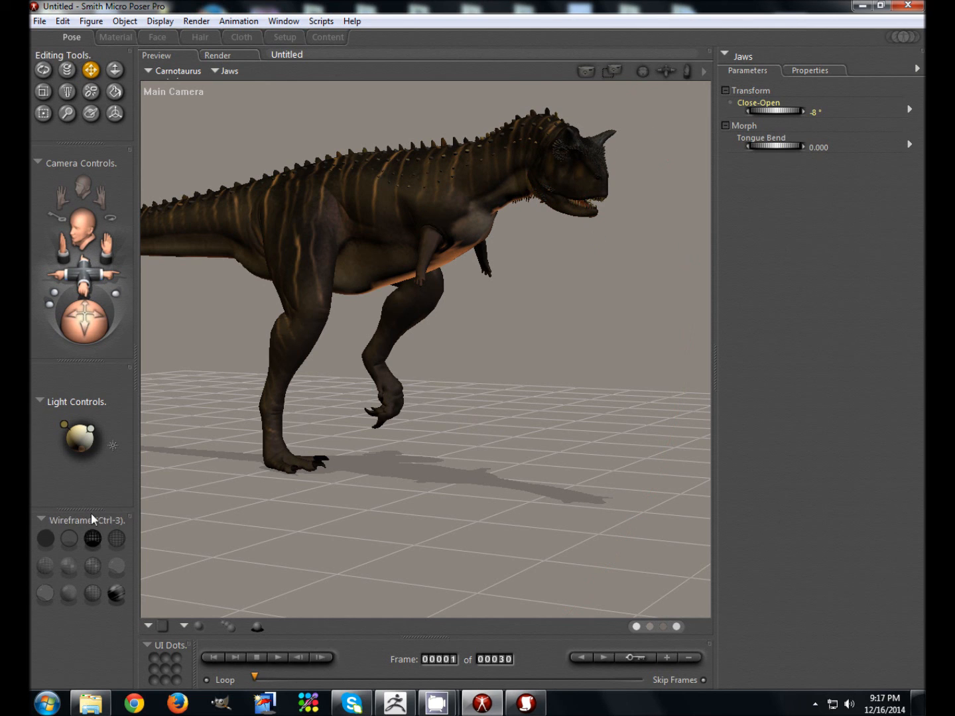
Step: Rotate the light to reposition the shadow, then render the posed scene
{"action": "mouse_move", "coordinate": [77, 437]}
{"action": "left_click_drag", "start_coordinate": [77, 437], "coordinate": [74, 433]}
{"action": "left_click", "coordinate": [74, 429]}
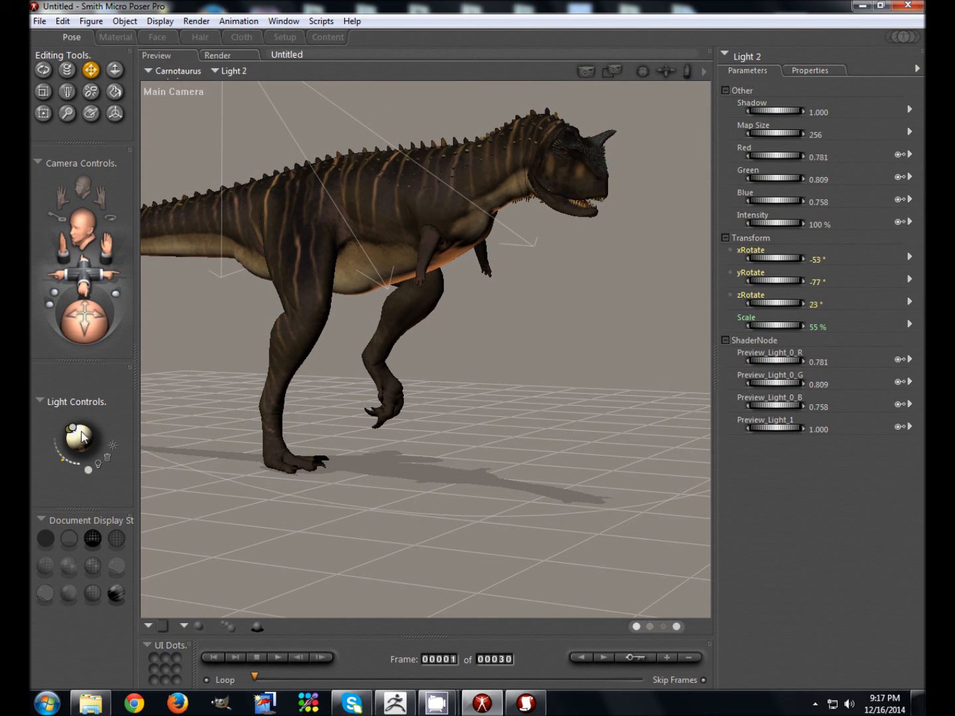
{"action": "left_click", "coordinate": [196, 21]}
{"action": "left_click", "coordinate": [189, 38]}
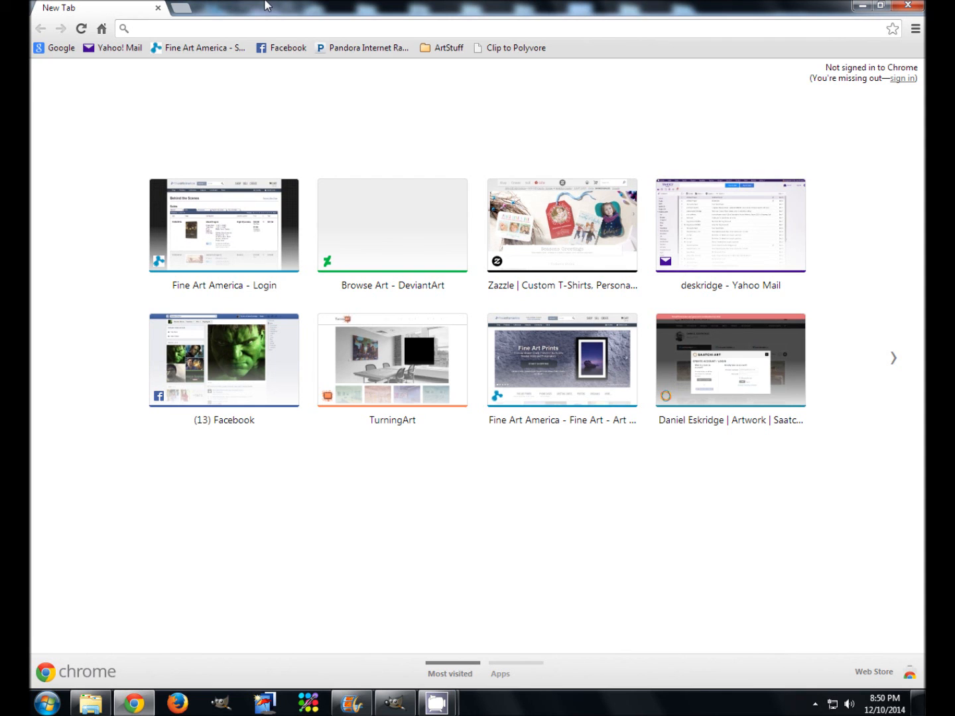
Step: Load introvertartist.com and follow its link to the artist's gallery website
{"action": "type", "text": "introvertartist"}
{"action": "key", "text": "Return"}
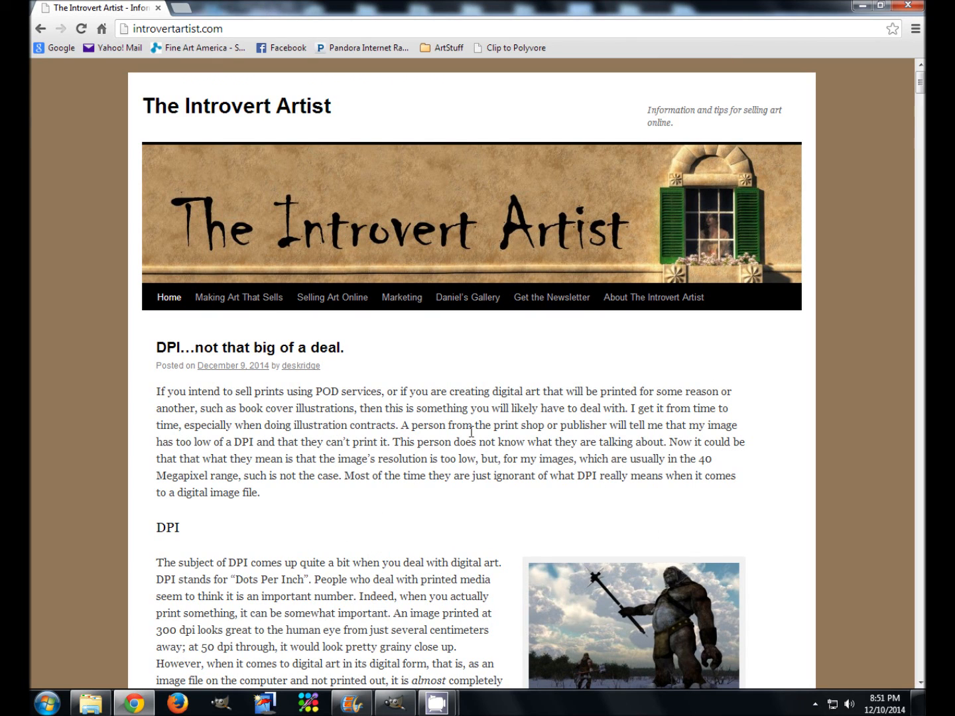
{"action": "left_click", "coordinate": [476, 301]}
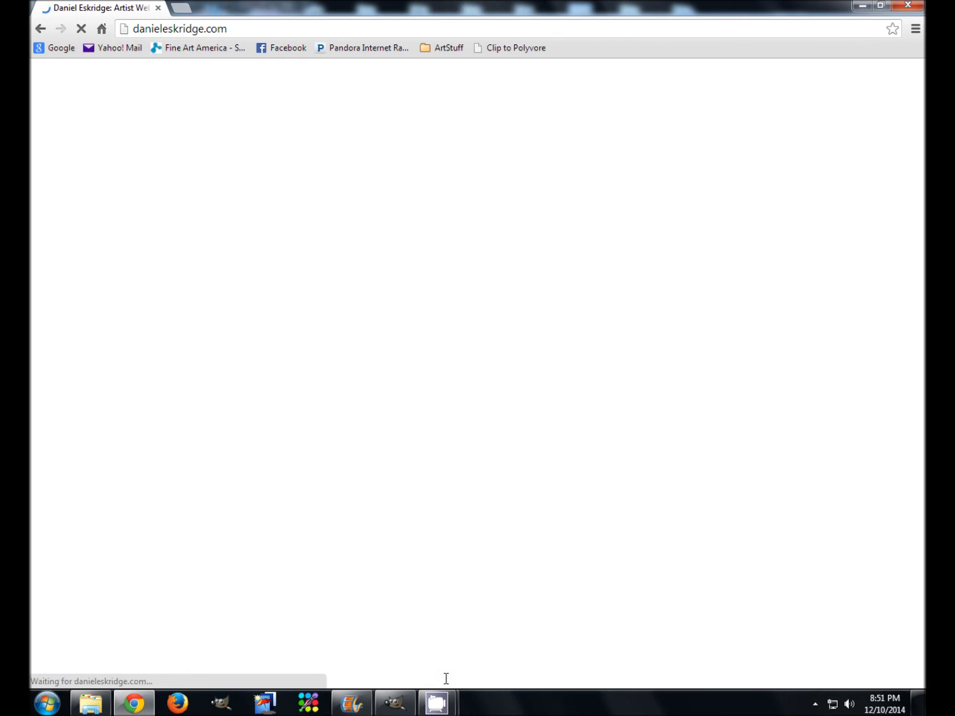